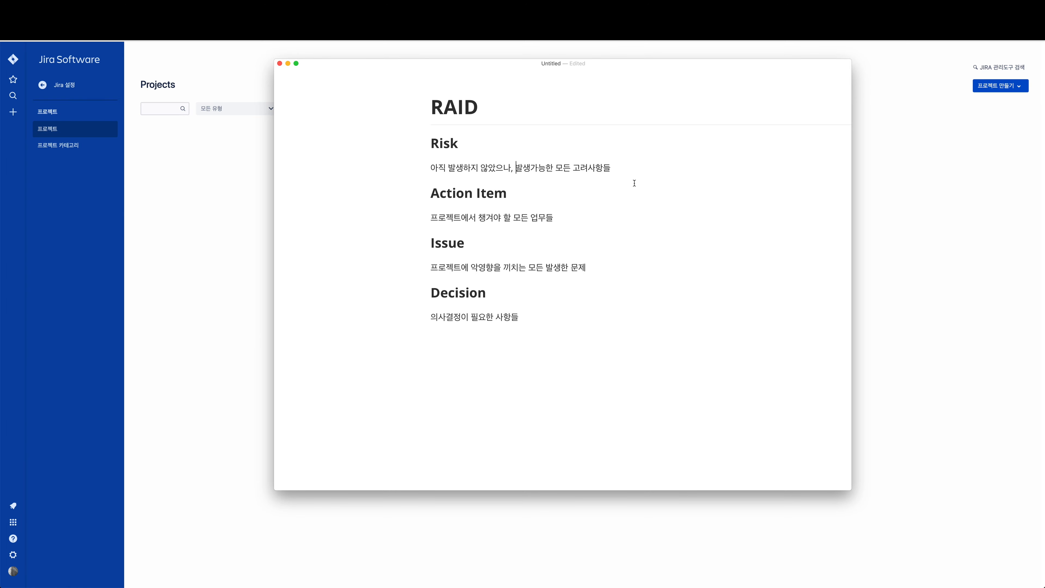
# Highlight the word "발생가능한" in the Risk description by enclosing it in == markers.
pyautogui.click(430, 217)
pyautogui.press('Down')
pyautogui.press('Down')
pyautogui.press('Up')
pyautogui.press('Up')
pyautogui.press('Up')
pyautogui.press('Up')
pyautogui.write('==')
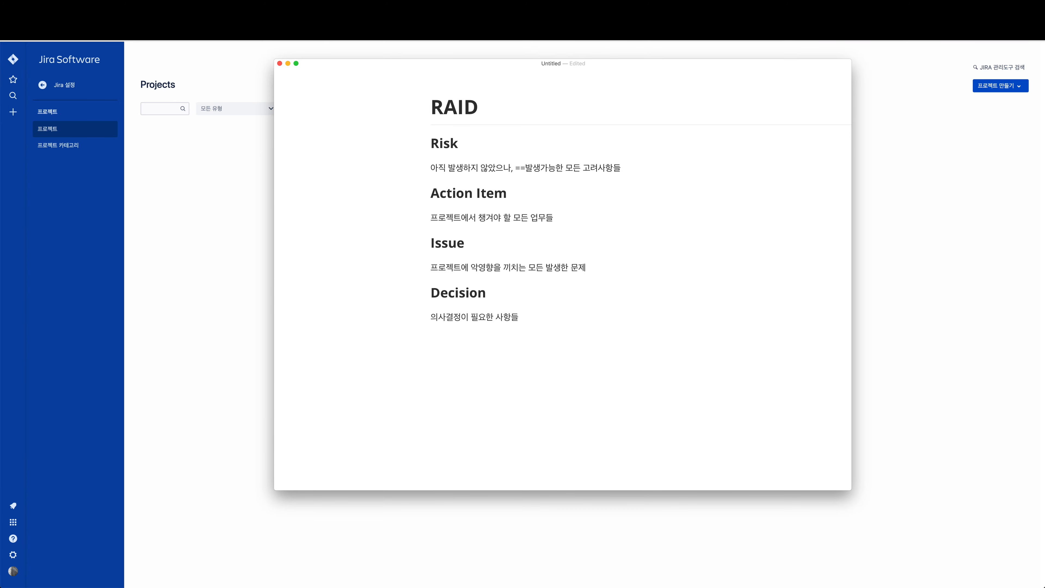
pyautogui.write('==')
pyautogui.press('Down')
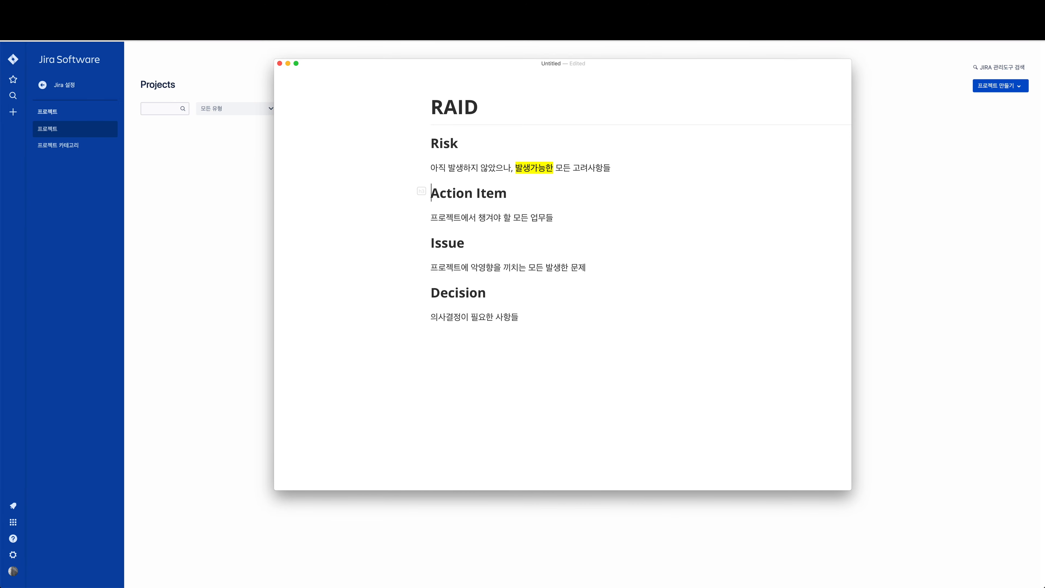
# Highlight part of the Issue description in the RAID notes by enclosing it in == markers.
pyautogui.press('Down')
pyautogui.press('Down')
pyautogui.press('Down')
pyautogui.press('Right')
pyautogui.press('Right')
pyautogui.press('Right')
pyautogui.press('Right')
pyautogui.press('Right')
pyautogui.press('Right')
pyautogui.press('Right')
pyautogui.press('Right')
pyautogui.press('Right')
pyautogui.press('Right')
pyautogui.press('Right')
pyautogui.write('==')
pyautogui.press('Right')
pyautogui.write('==')
pyautogui.press('Down')
pyautogui.click(431, 107)
pyautogui.click(431, 143)
# Switch to Jira and create a project named "Challenging Project" with the Scrum template and key CP.
pyautogui.click(247, 302)
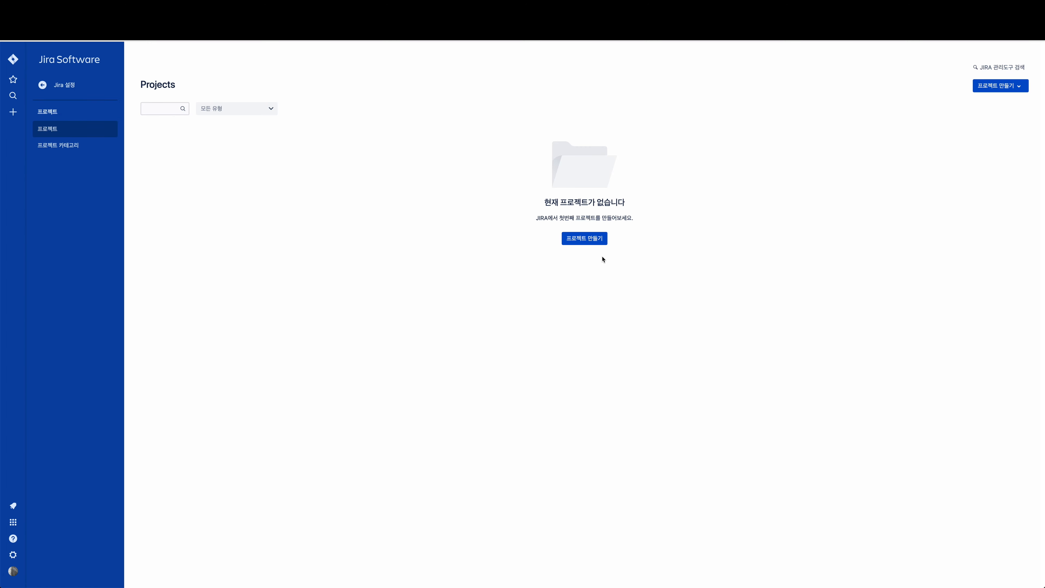
pyautogui.click(584, 240)
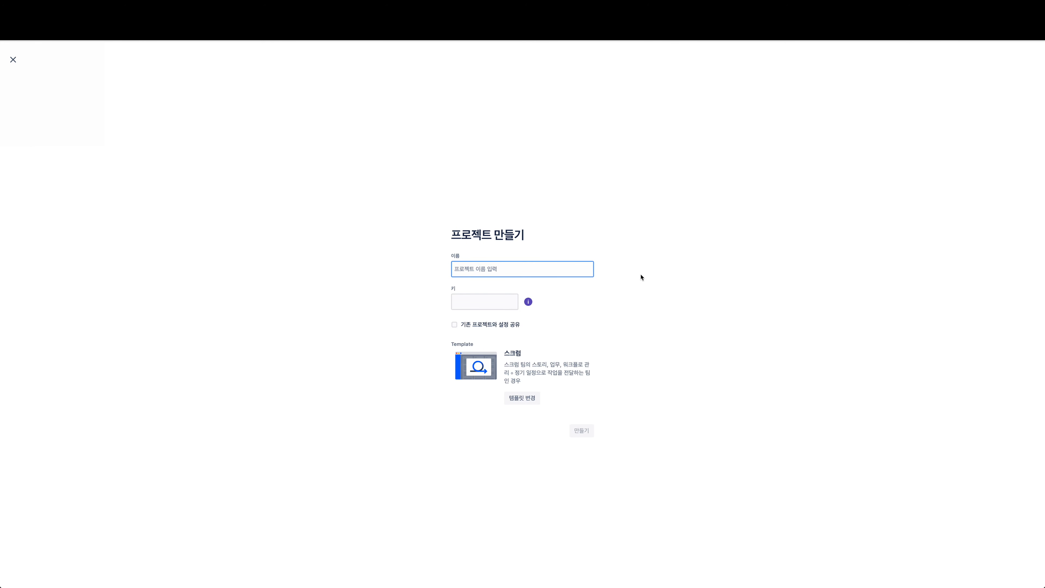
pyautogui.write('C')
pyautogui.press('BackSpace')
pyautogui.write('Challenging Project')
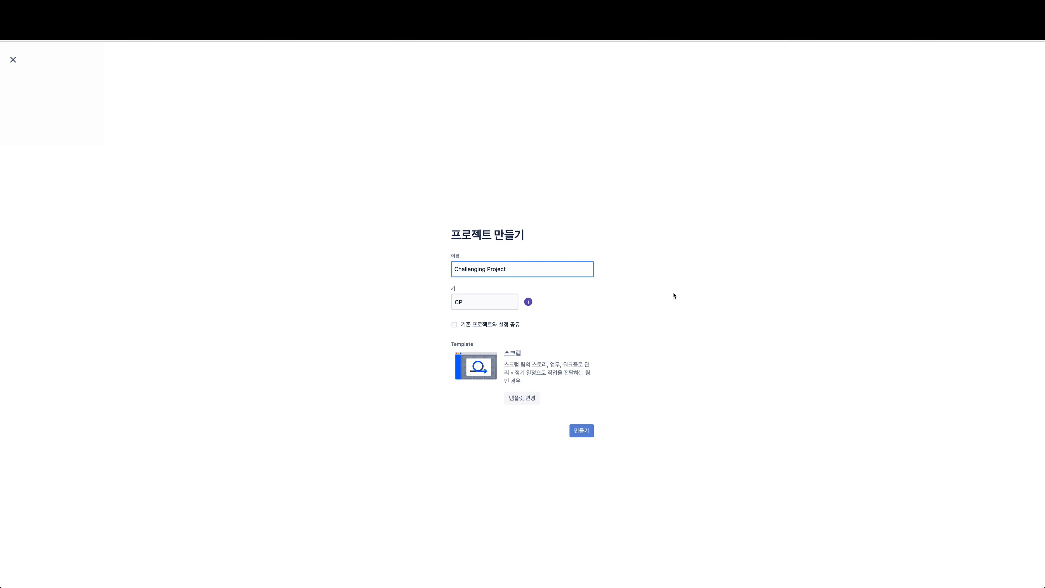
pyautogui.click(583, 432)
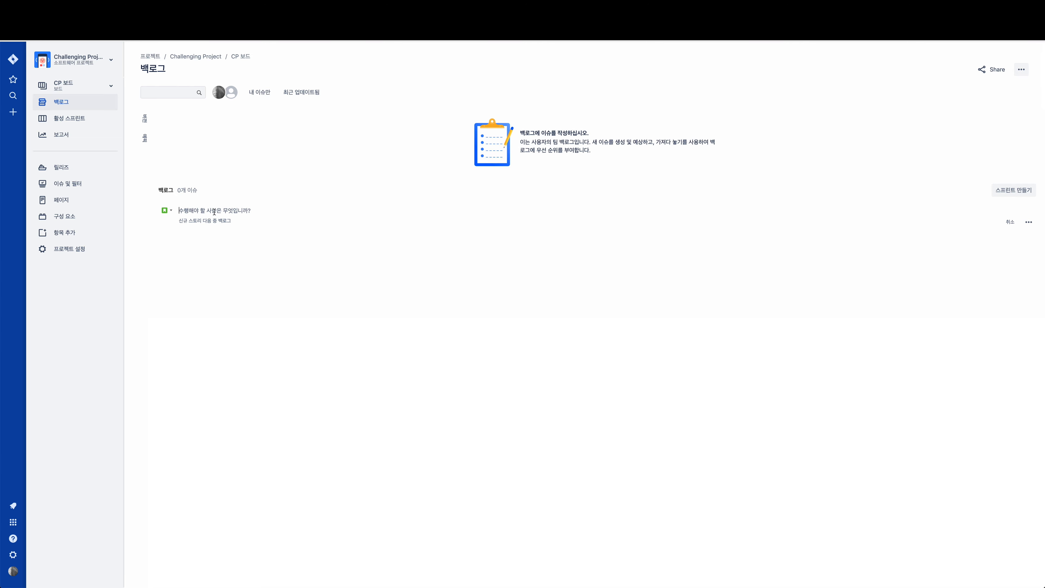
# Check the issue types offered for a new backlog item and open the project's issue type scheme for editing.
pyautogui.click(171, 214)
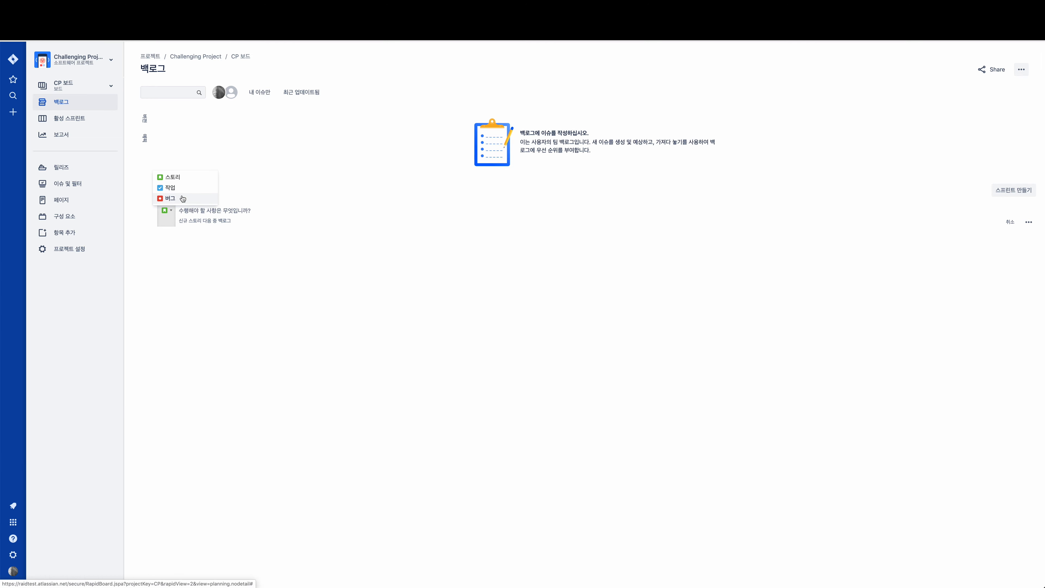
pyautogui.click(280, 172)
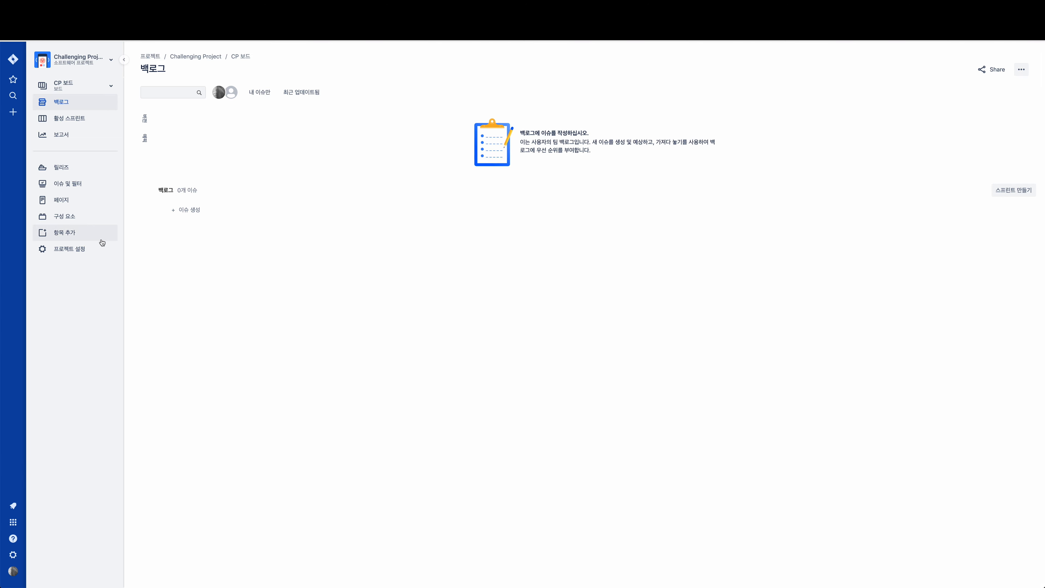
pyautogui.click(82, 253)
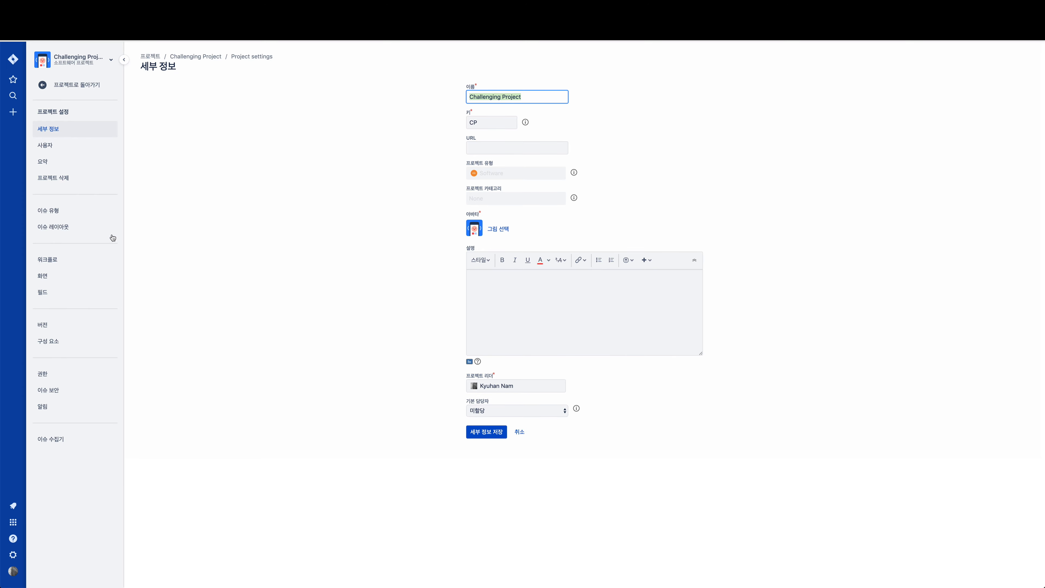
pyautogui.click(64, 217)
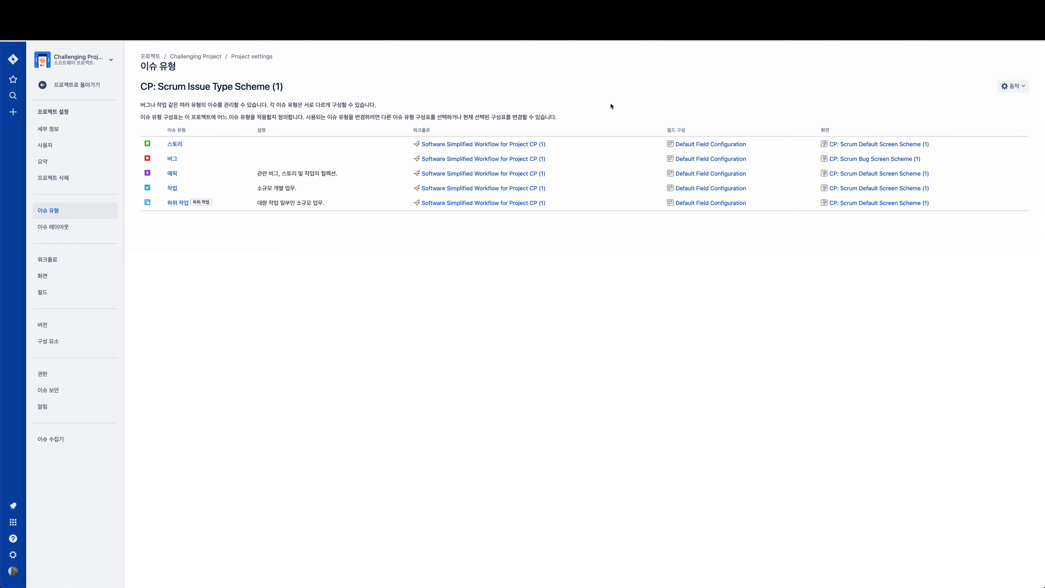
pyautogui.click(1010, 89)
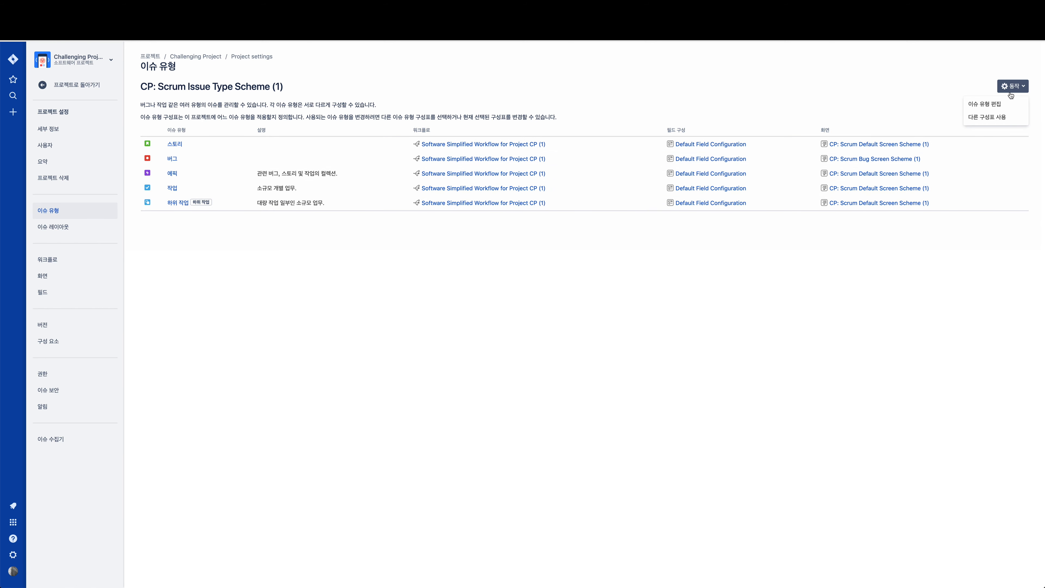
pyautogui.click(987, 104)
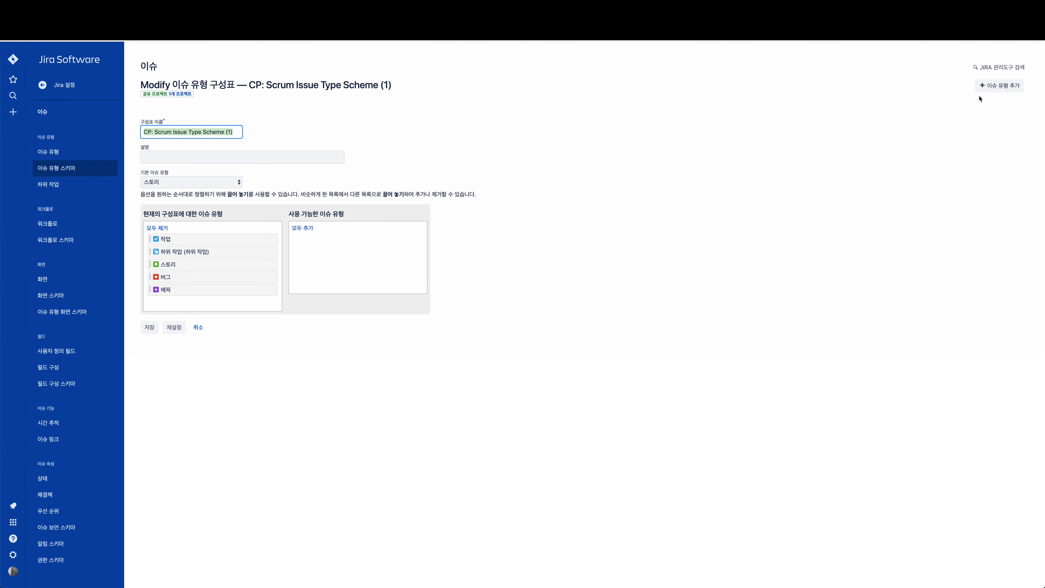
# Add a standard issue type named "Risk" with the description "Risk 관리를 위한 유형".
pyautogui.click(992, 86)
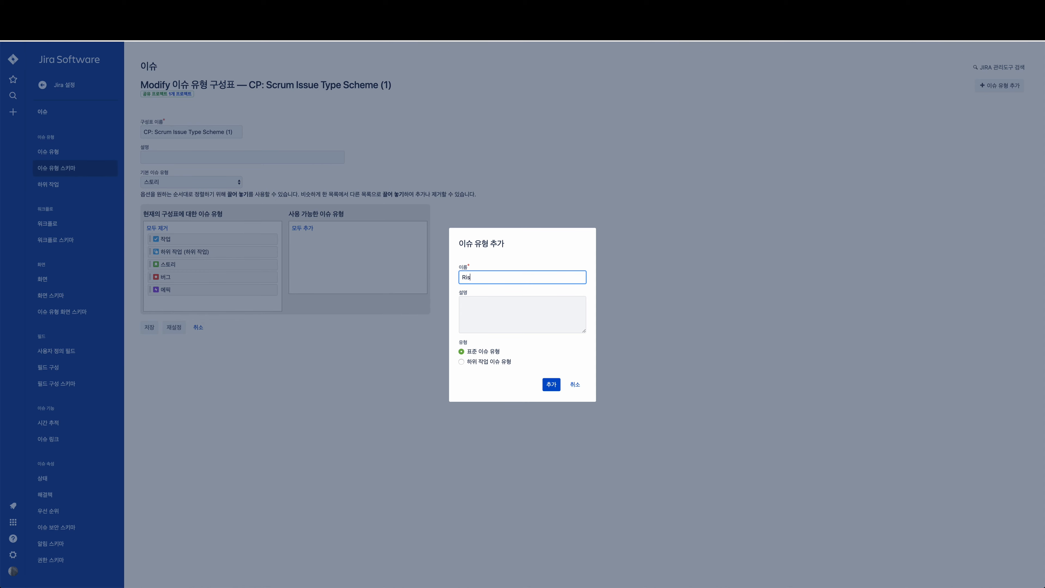
pyautogui.press('Tab')
pyautogui.write('Risk 관리를 위')
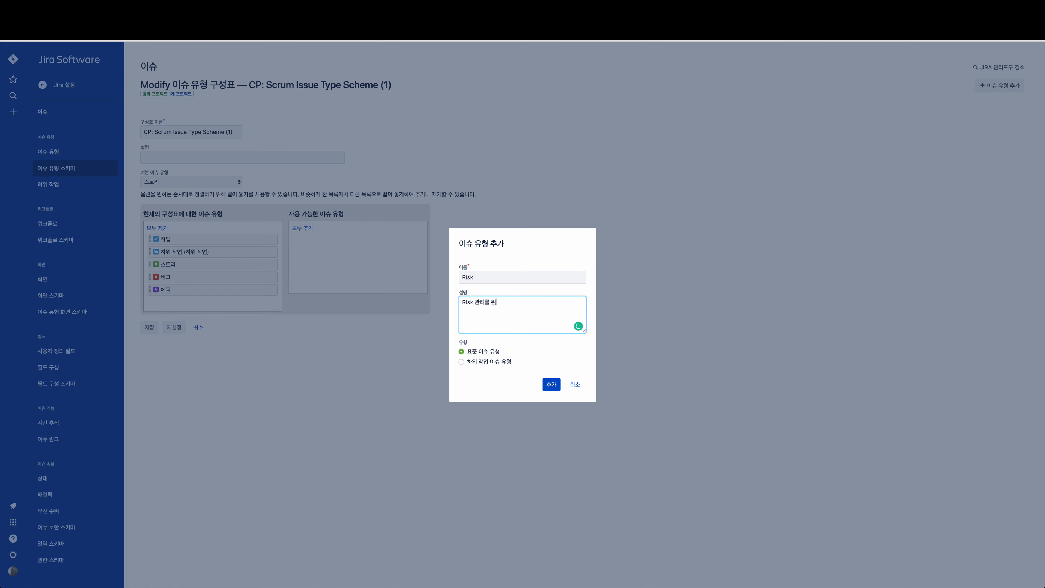
pyautogui.write('한 유형')
pyautogui.click(551, 384)
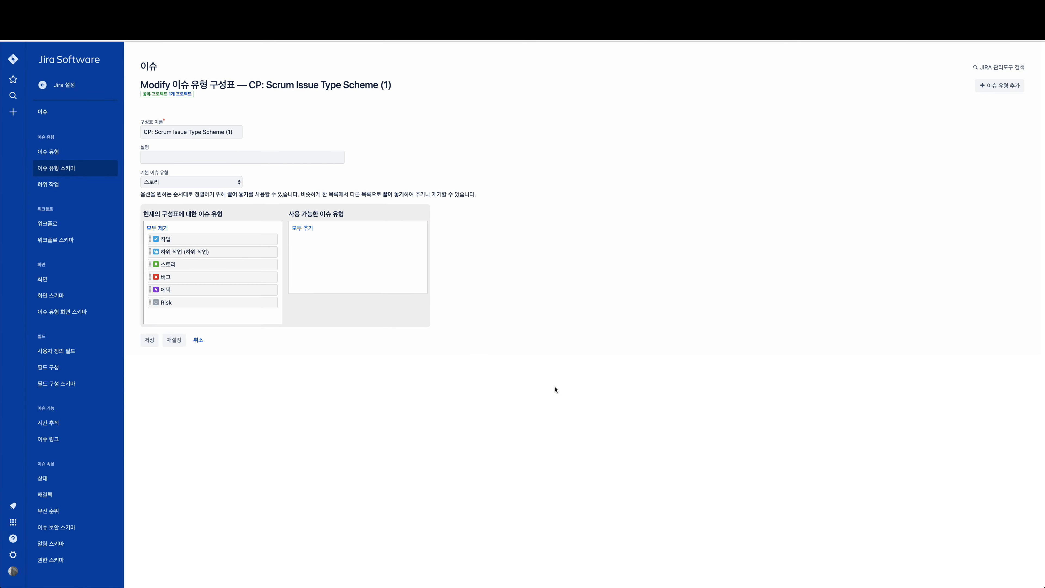
# Add a standard issue type named "Action Item" with the description "액션 아이템 관리를 위한 유형".
pyautogui.click(994, 88)
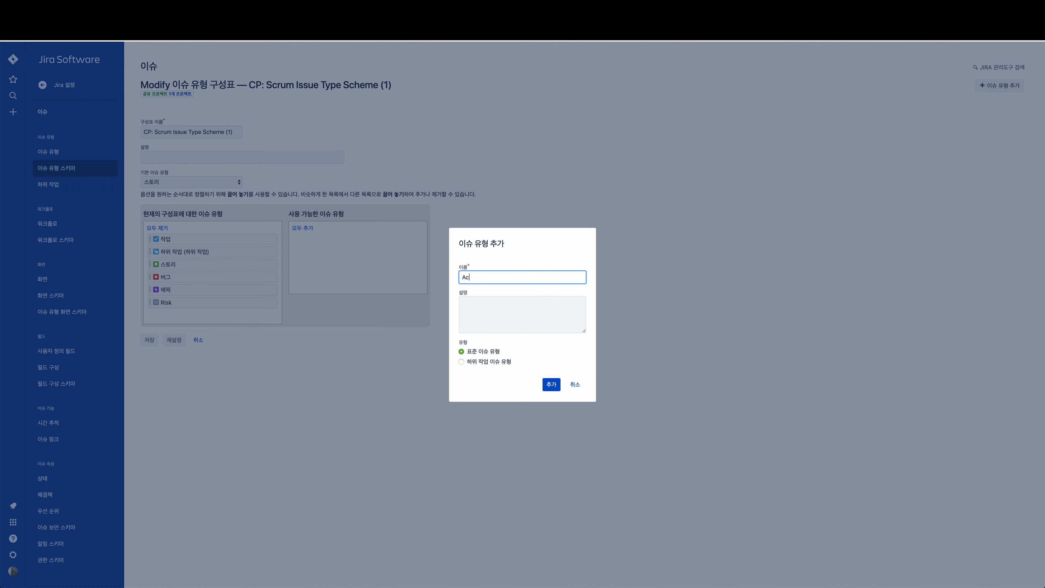
pyautogui.write('Action Item')
pyautogui.press('Tab')
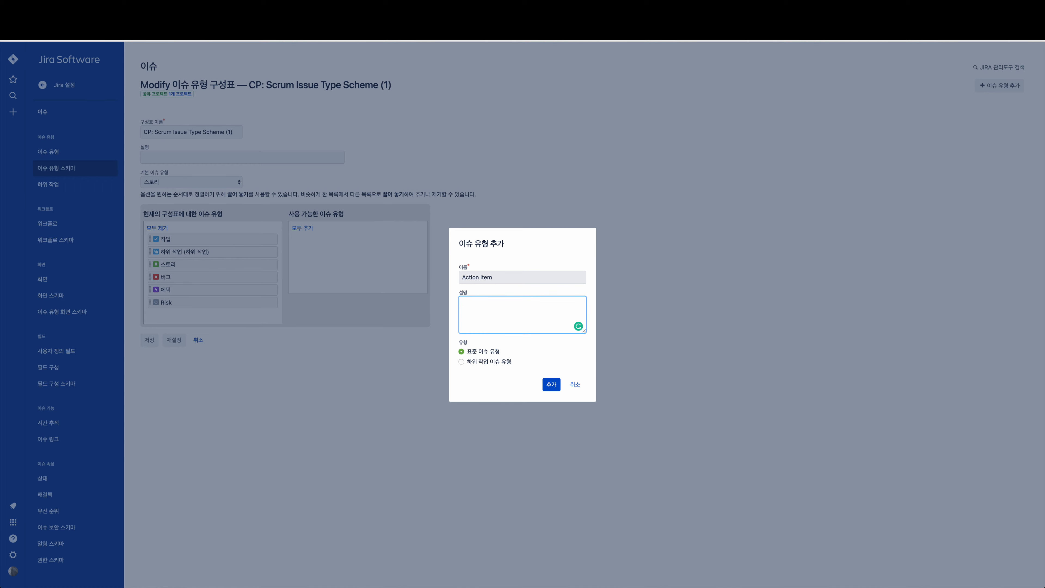
pyautogui.write('액션 아이템 관리를 욀')
pyautogui.write('한 유형')
pyautogui.click(551, 383)
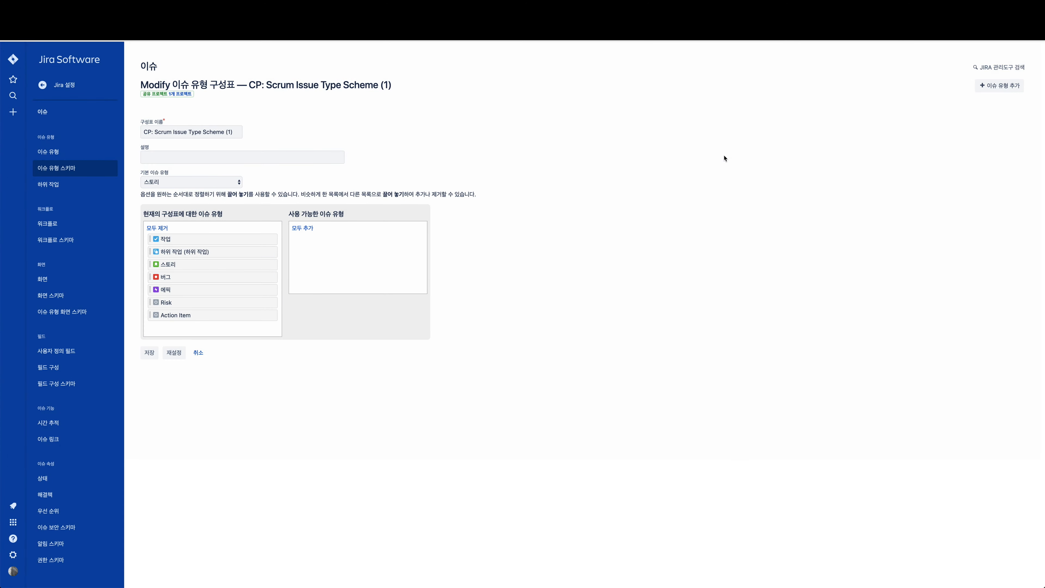
# Add a standard issue type named "Issue" with the description "이슈 관리를 위한 유형".
pyautogui.click(999, 85)
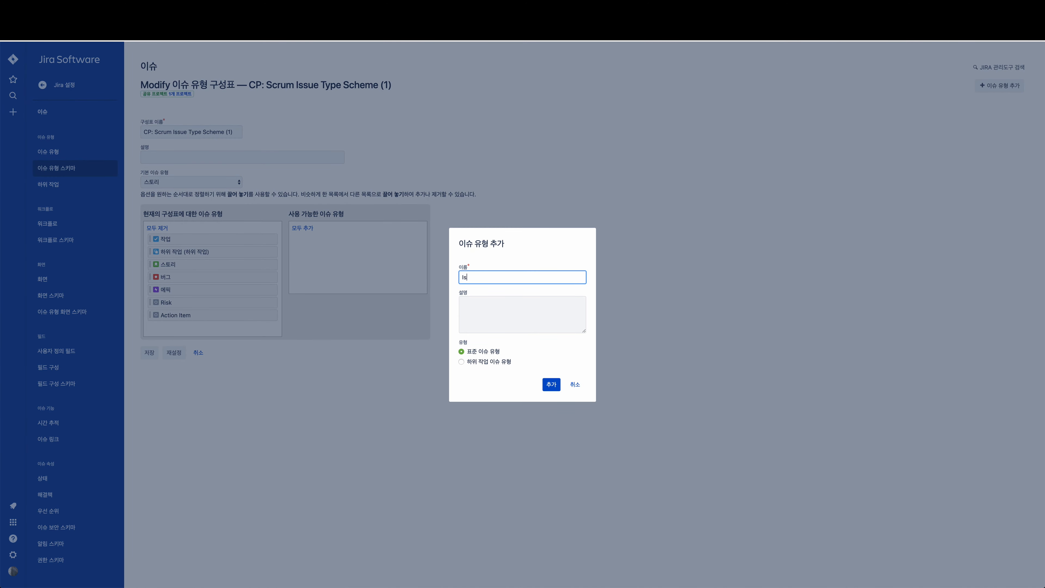
pyautogui.press('Tab')
pyautogui.write('이슈 관리를 위한 유형')
pyautogui.click(551, 384)
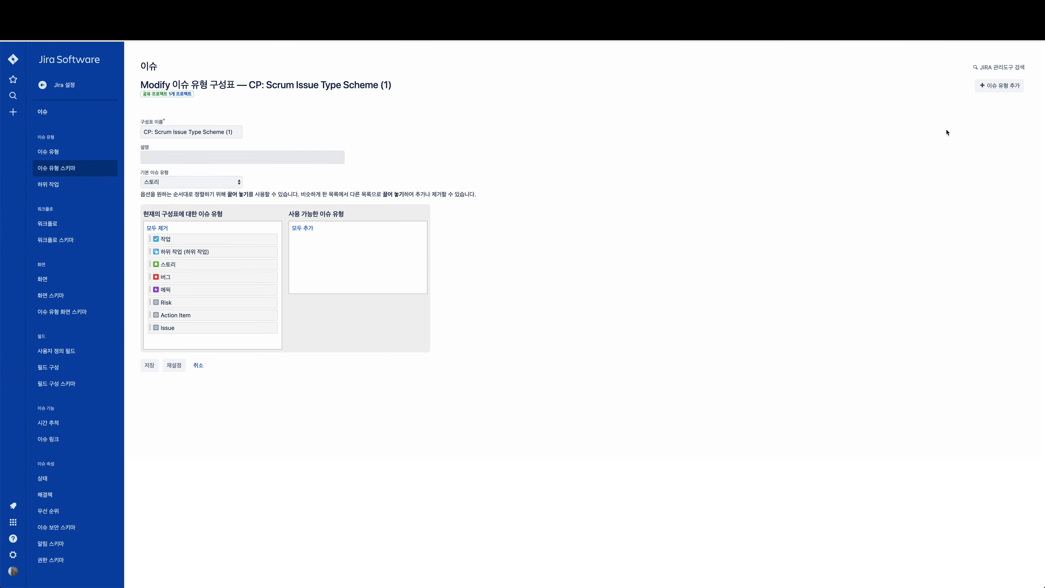
# Add a standard issue type named "Decision" with the description "의사결정 관리를 위한 유형" and save the issue type scheme.
pyautogui.click(999, 85)
pyautogui.write('Decision')
pyautogui.press('Tab')
pyautogui.write('의사결정 관리를 위')
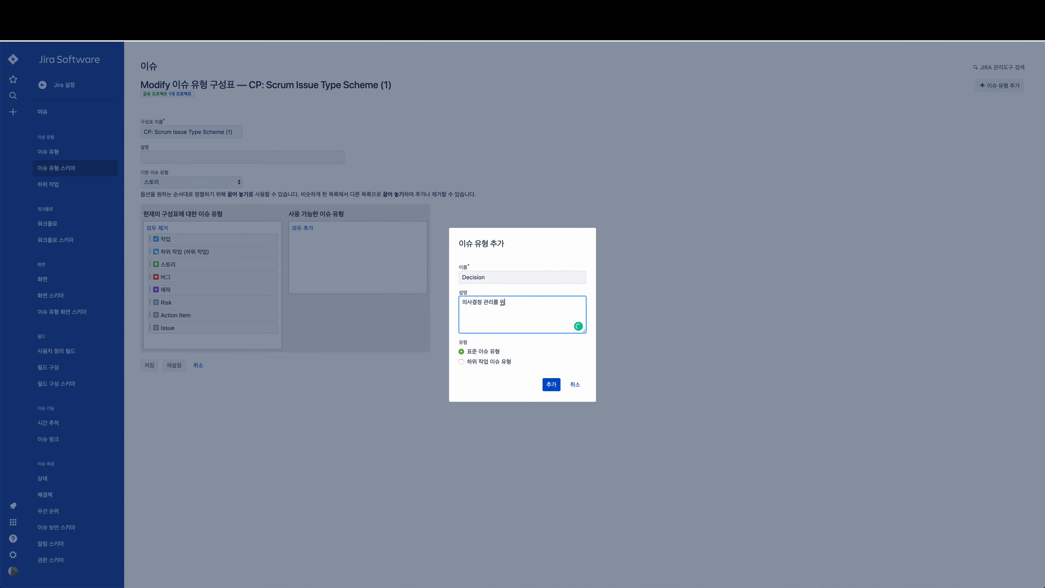
pyautogui.write('한 유형')
pyautogui.click(553, 385)
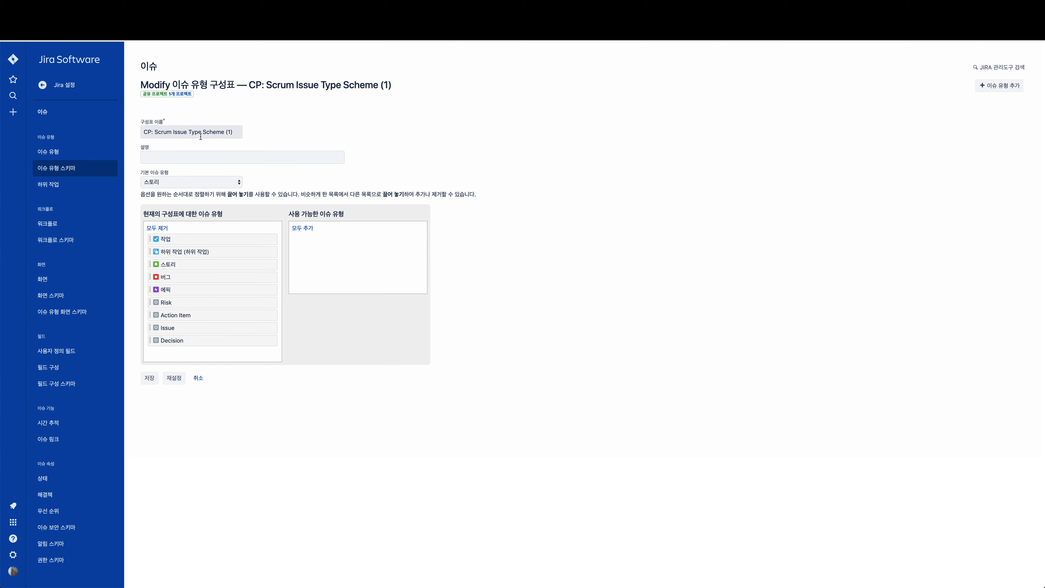
pyautogui.click(152, 381)
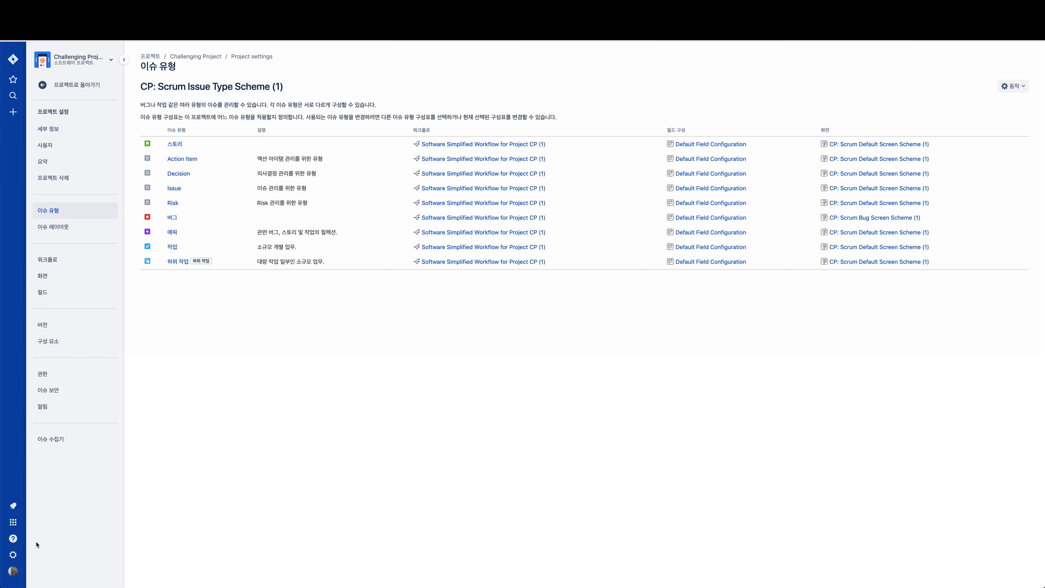
# In Jira's global issue type settings, change the Action Item type's avatar to the first purple icon and save it.
pyautogui.click(11, 559)
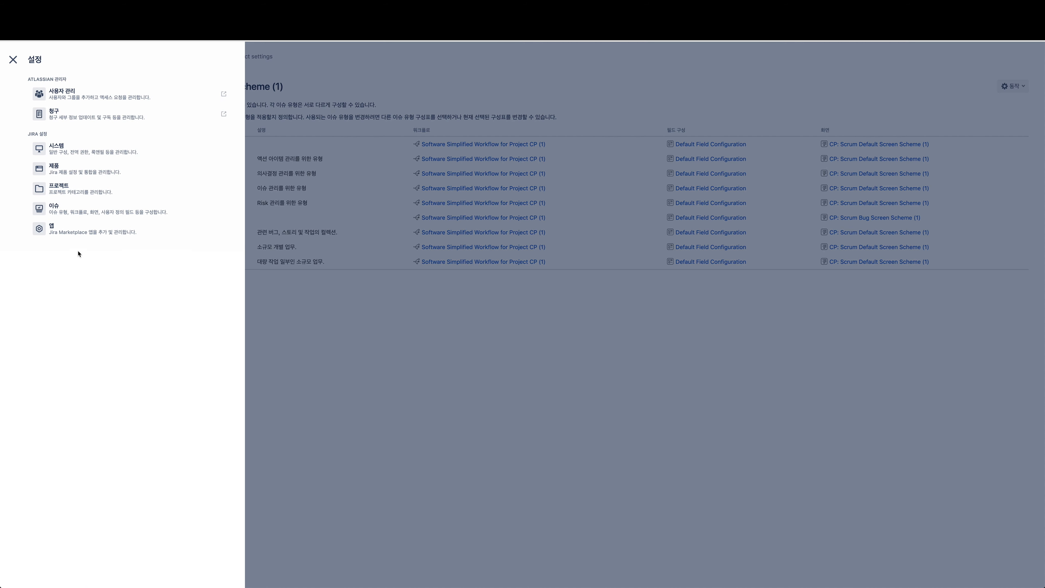
pyautogui.click(81, 215)
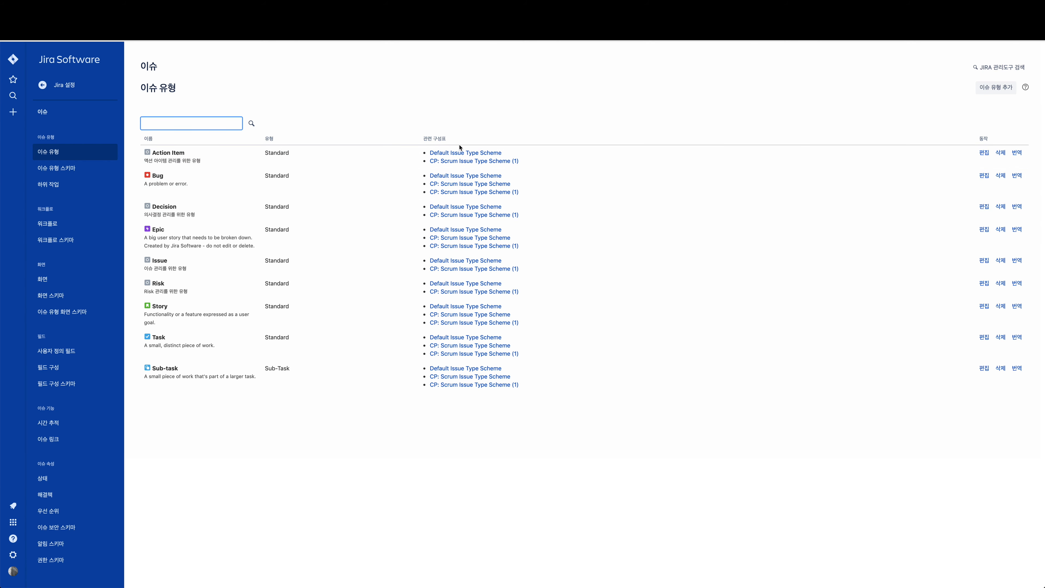
pyautogui.click(981, 155)
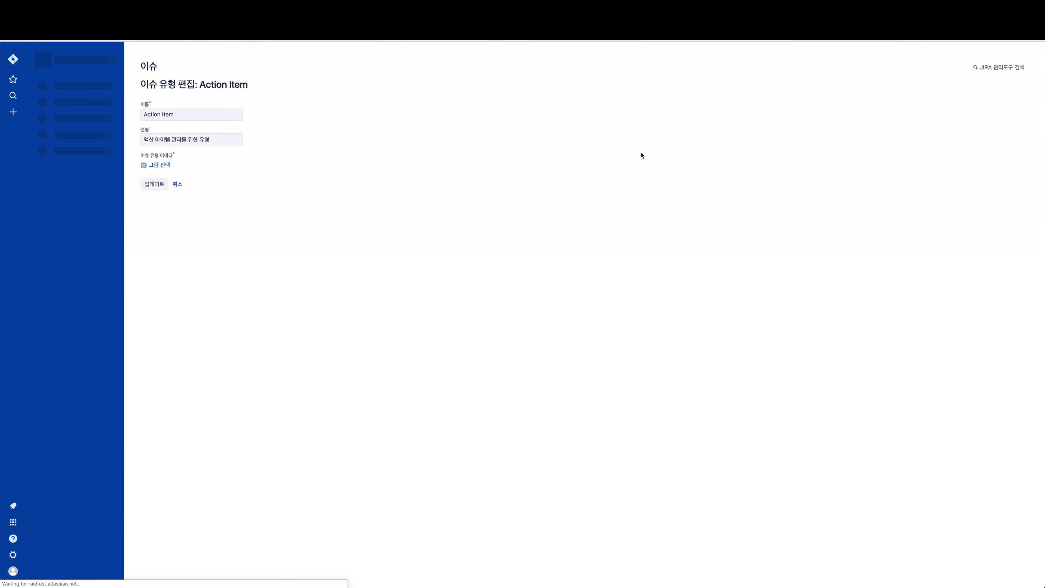
pyautogui.click(158, 165)
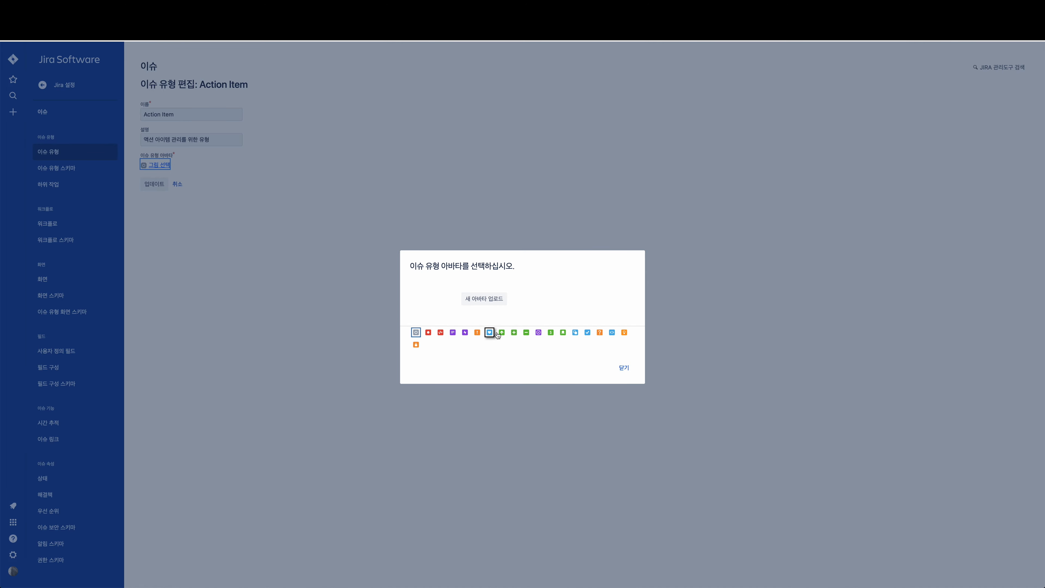
pyautogui.click(452, 332)
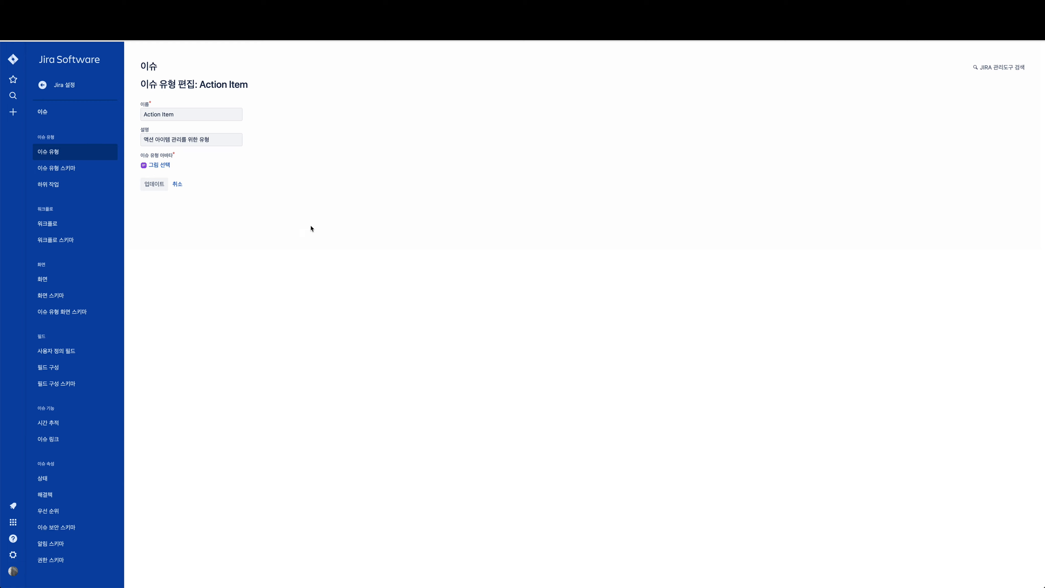
pyautogui.click(156, 188)
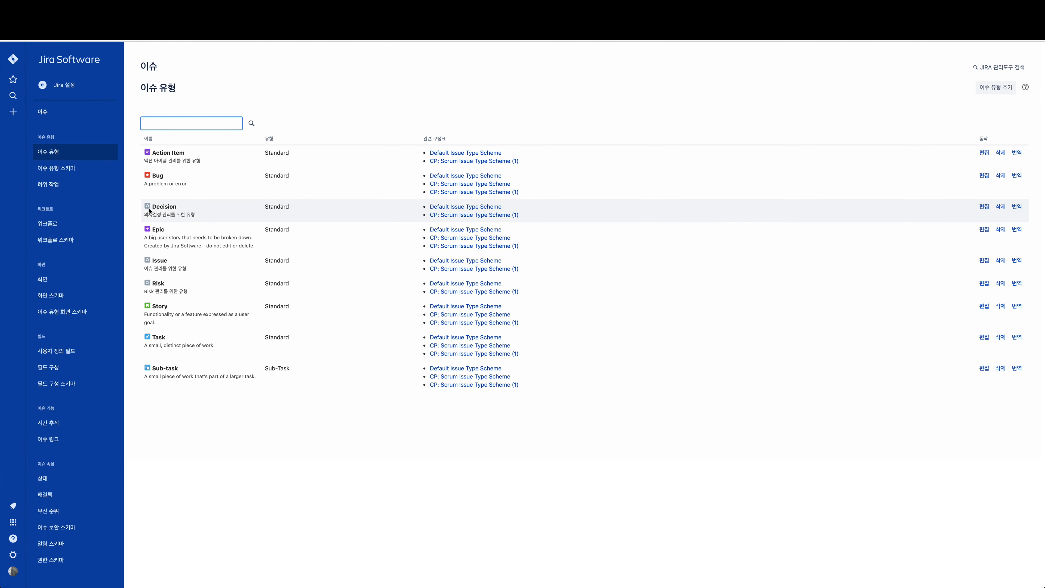
# Change the Decision issue type's avatar to the orange exclamation icon and save it.
pyautogui.click(984, 207)
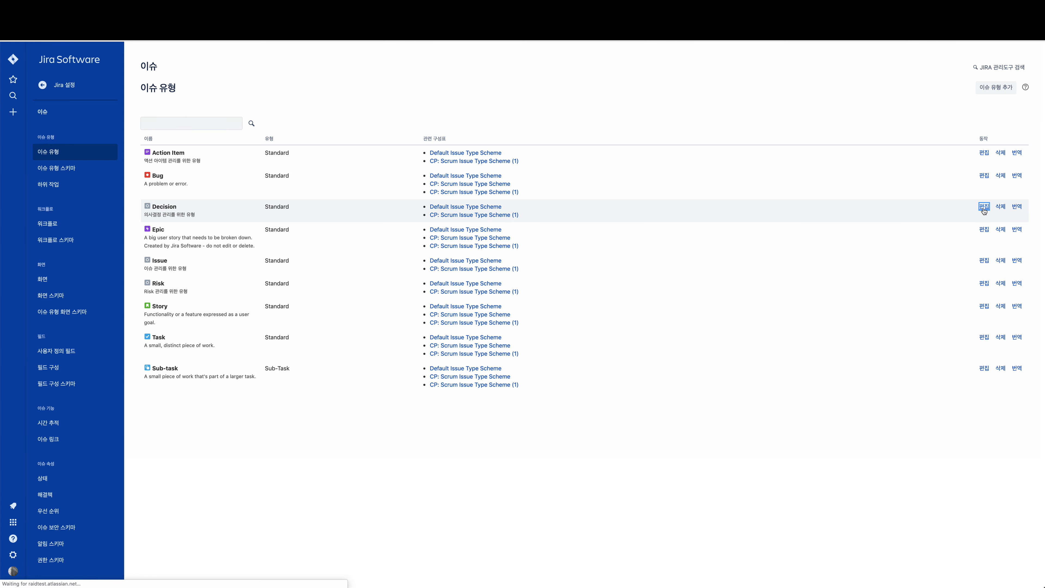
pyautogui.click(168, 166)
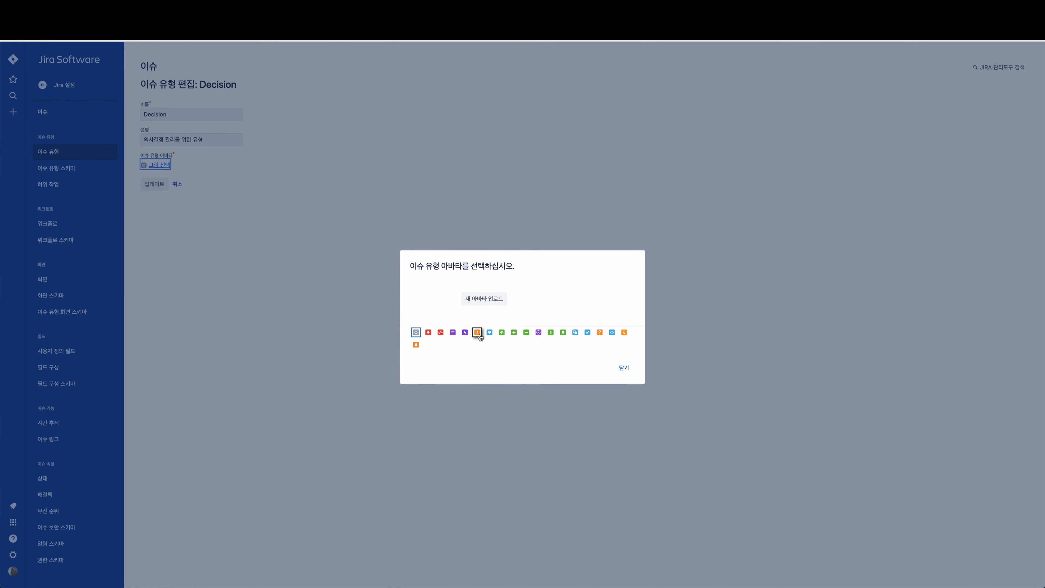
pyautogui.click(477, 333)
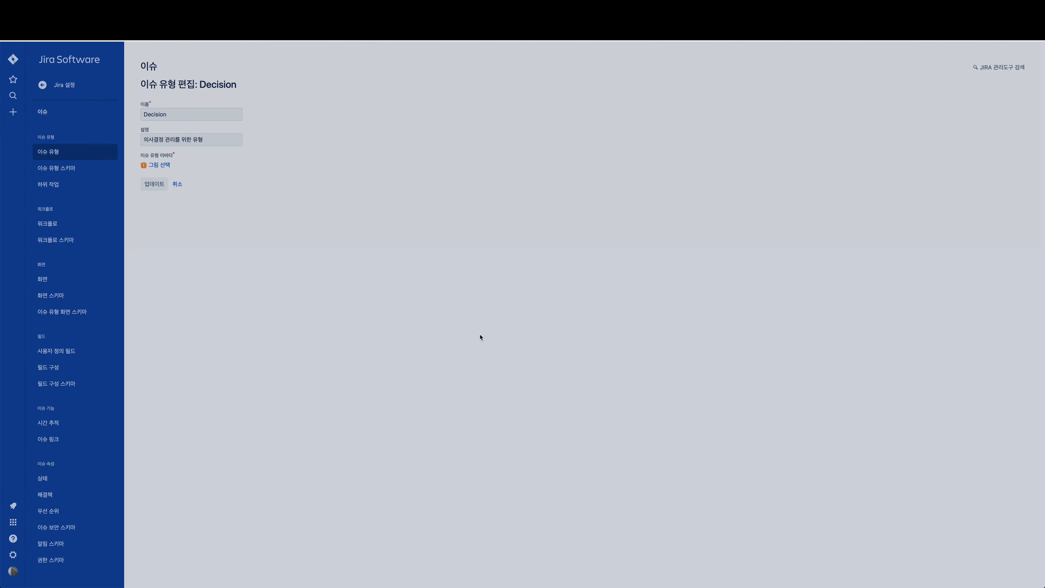
pyautogui.click(156, 187)
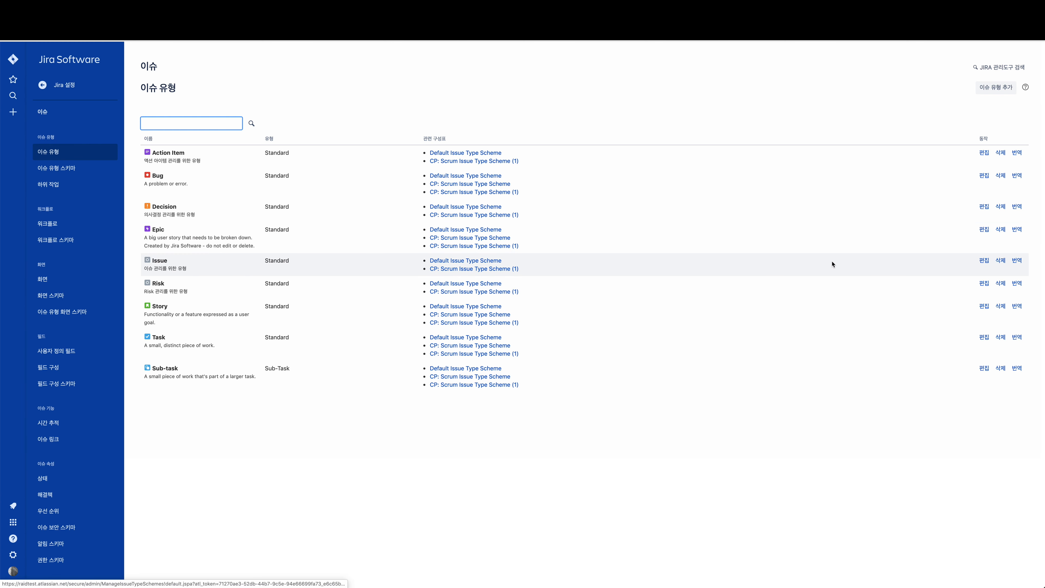
# Change the Issue type's avatar to the first red icon in the avatar set and save it.
pyautogui.click(982, 261)
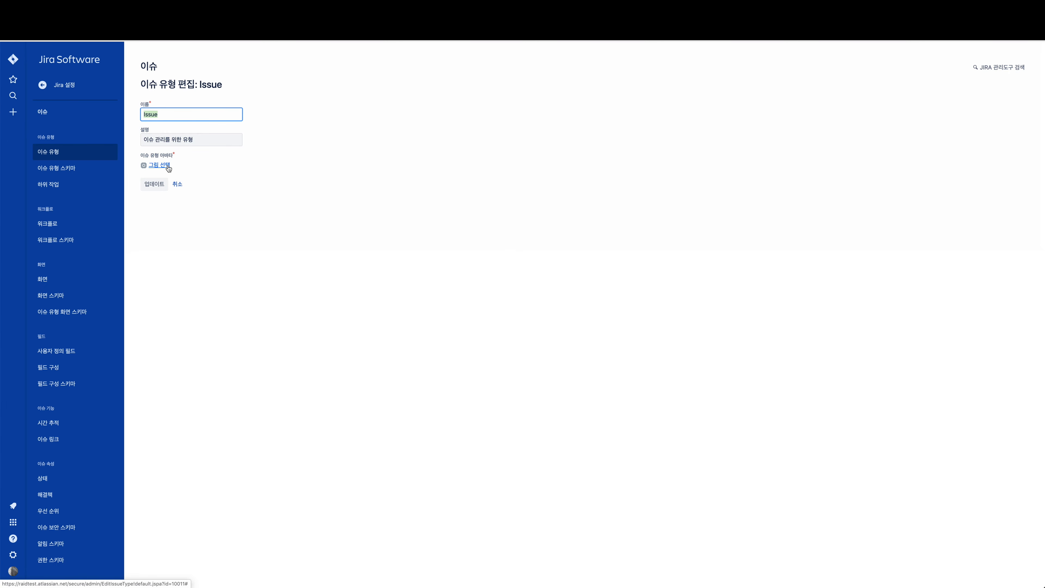
pyautogui.click(168, 165)
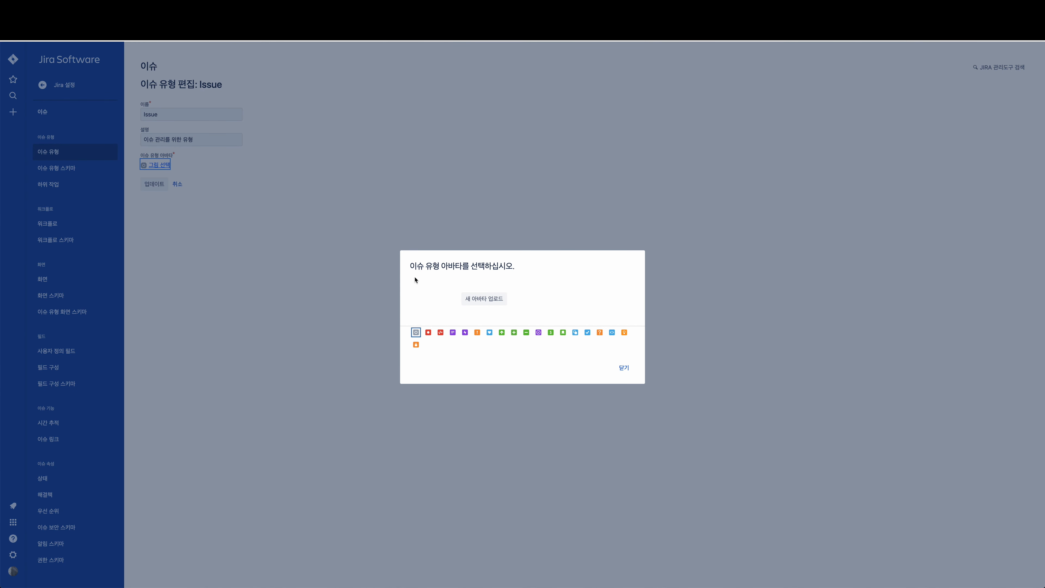
pyautogui.click(429, 333)
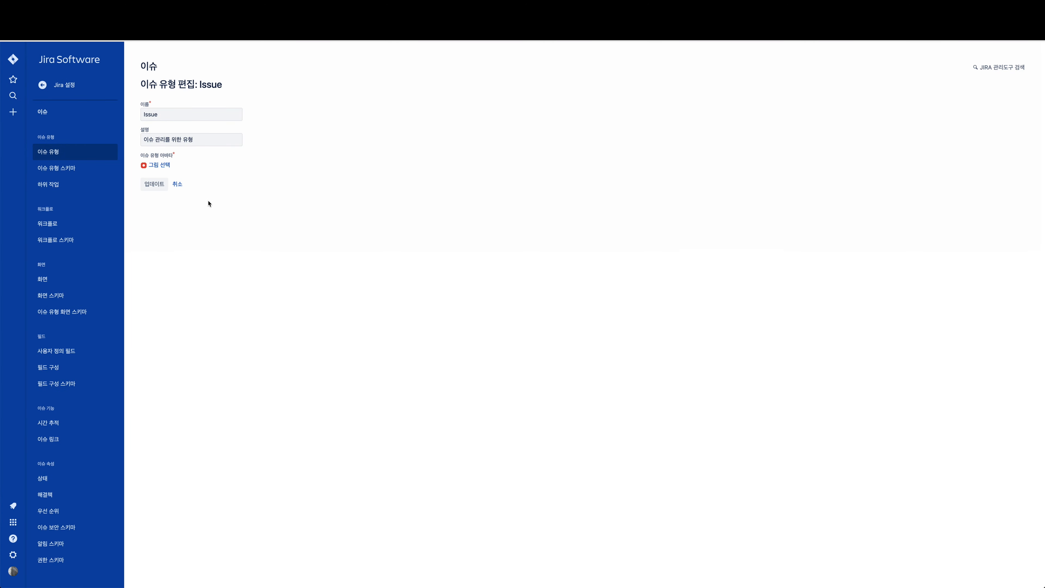
pyautogui.click(155, 188)
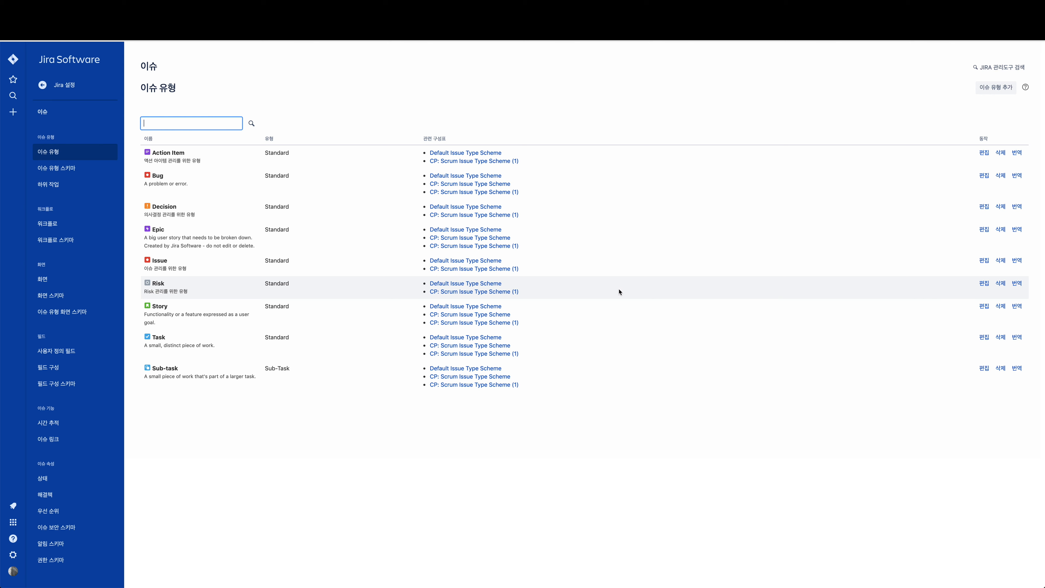
# Change the Risk issue type's avatar to the second red icon and save it.
pyautogui.click(984, 284)
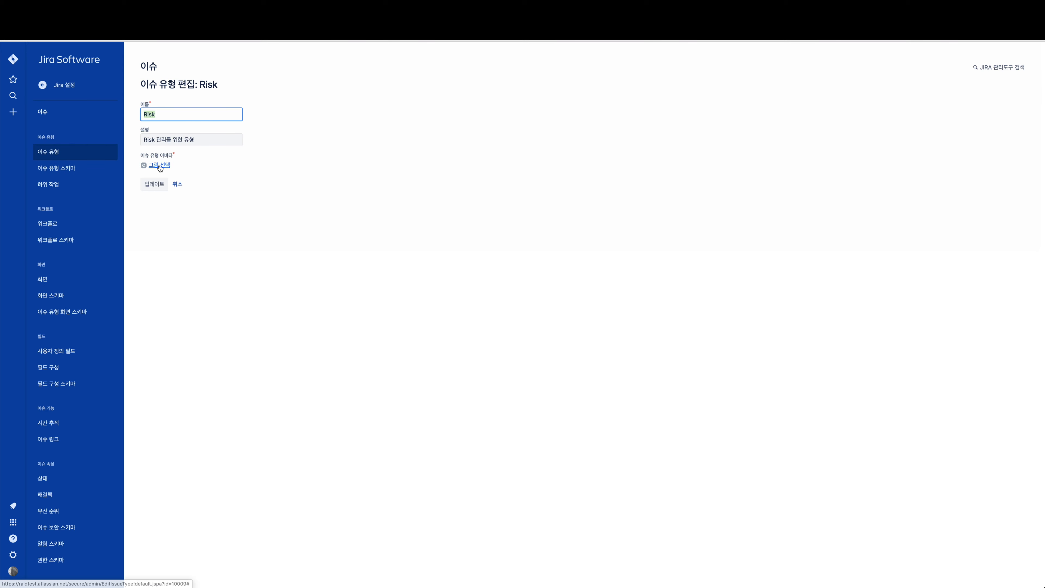
pyautogui.click(159, 166)
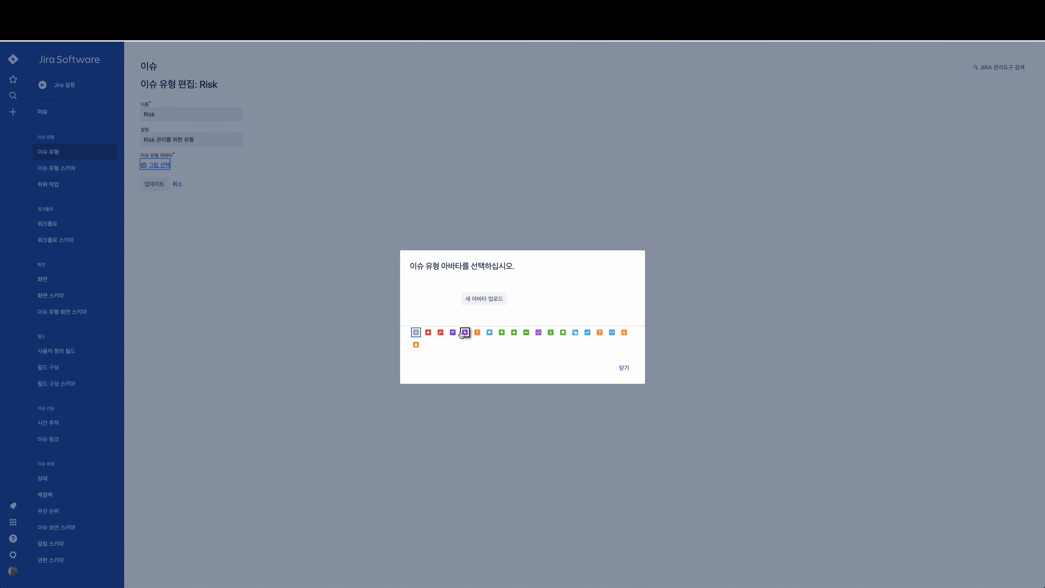
pyautogui.click(440, 333)
pyautogui.click(156, 185)
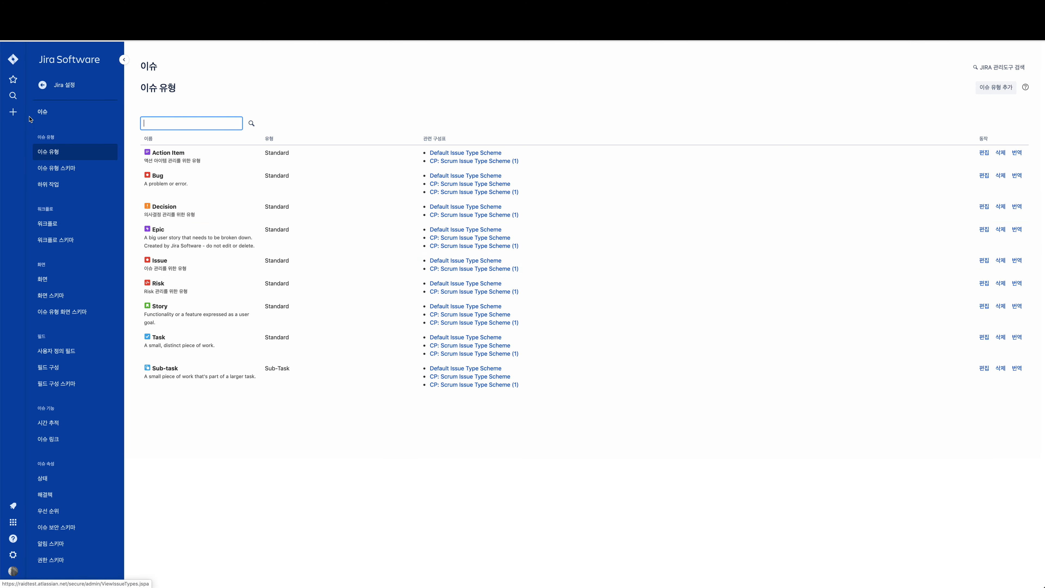
# Create a Risk in Challenging Project (CP) with the summary "수석 개발자가 퇴사 리스크", keeping the form open for another item.
pyautogui.click(13, 116)
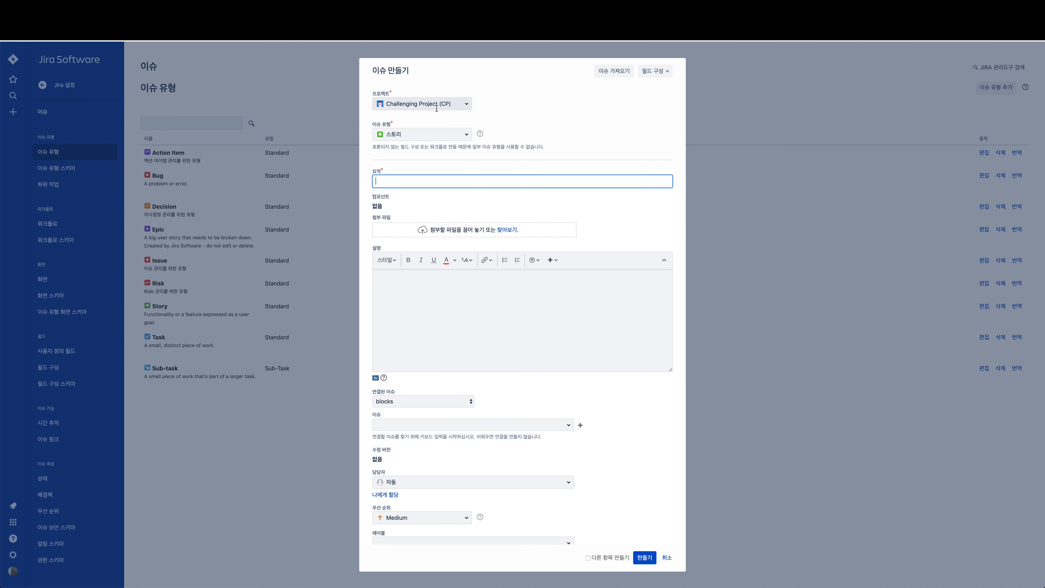
pyautogui.click(450, 132)
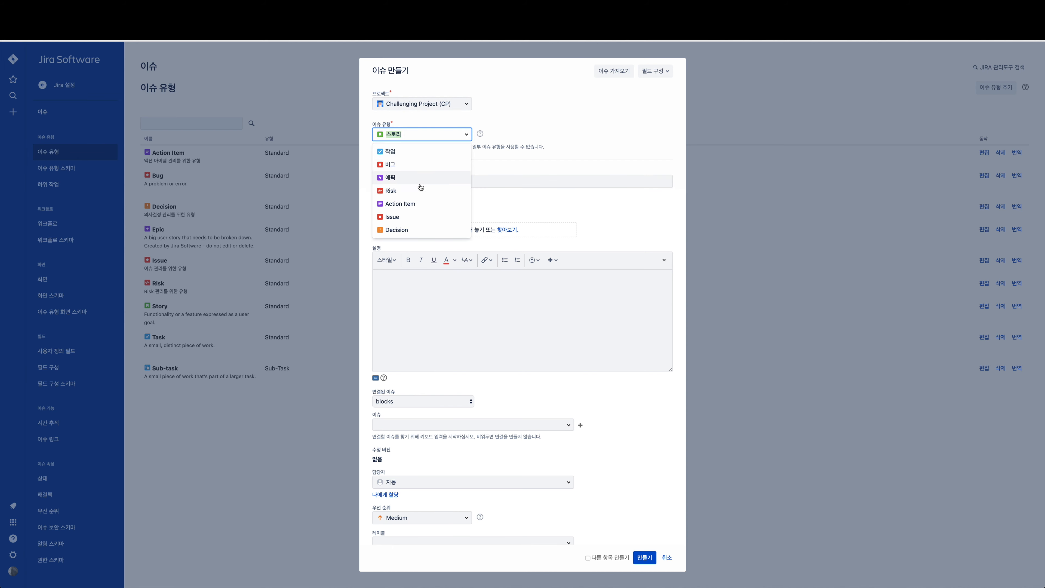
pyautogui.click(430, 190)
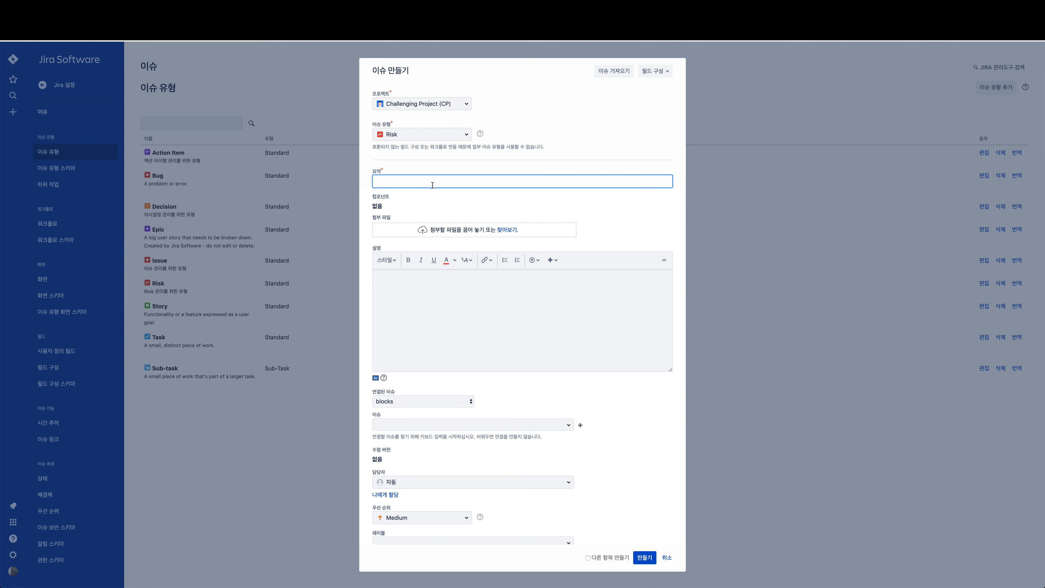
pyautogui.write('수석 개발자가 ')
pyautogui.write('퇴사하')
pyautogui.press('BackSpace')
pyautogui.write('리스크')
pyautogui.scroll(-2, 634, 465)
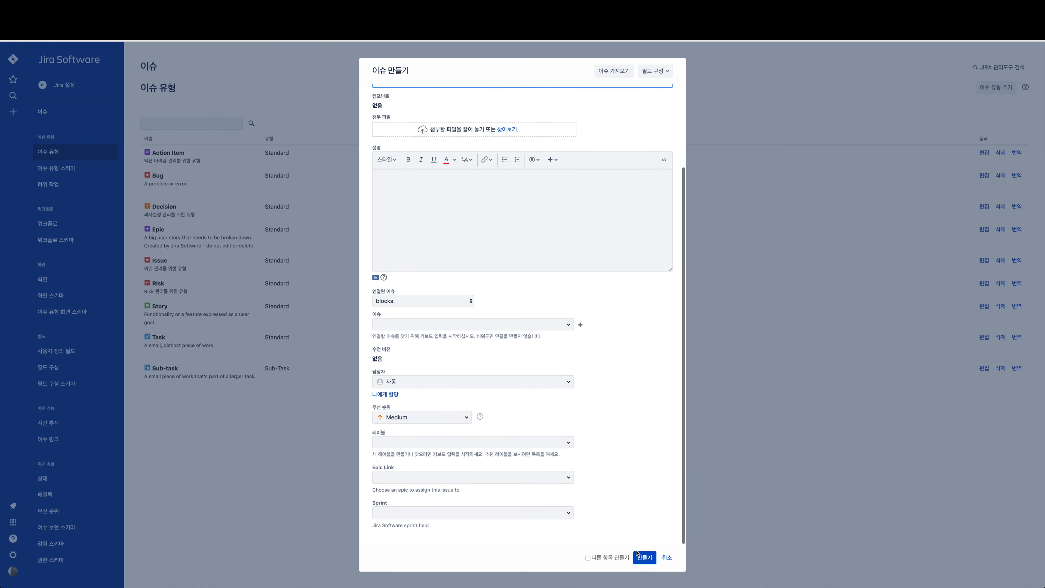
pyautogui.click(588, 558)
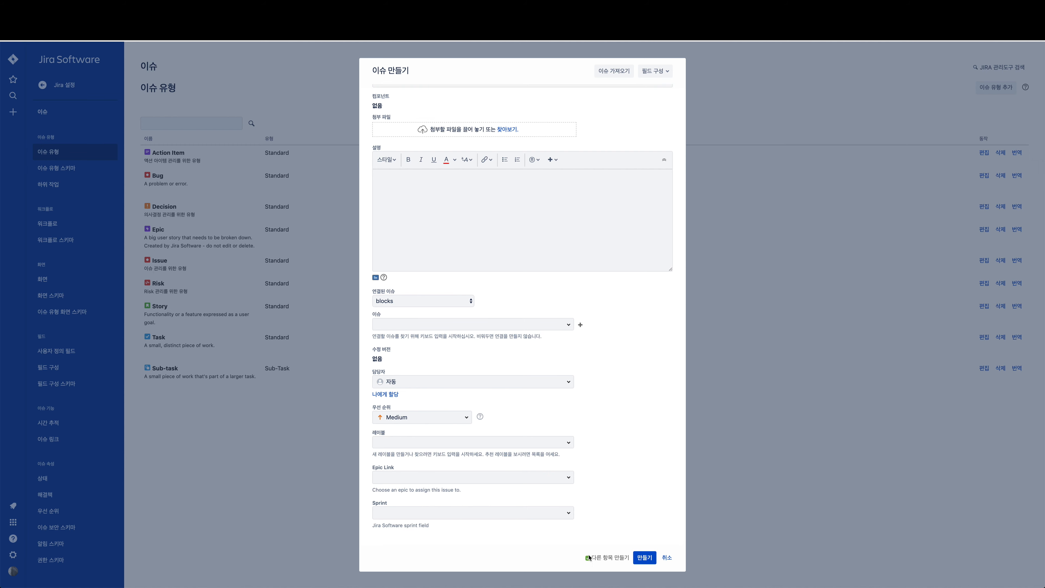
pyautogui.click(644, 557)
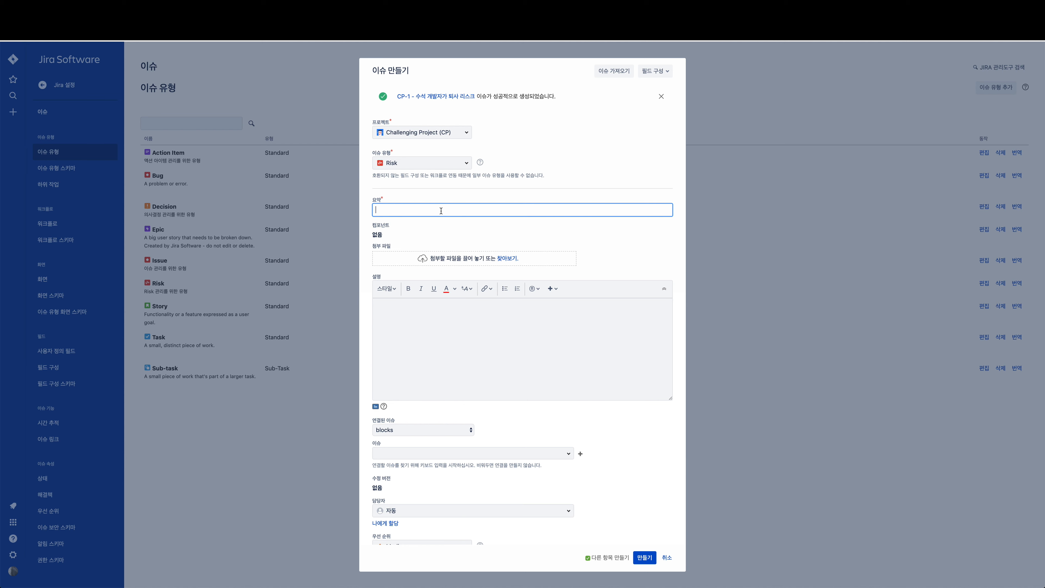
# Create two more Risks with the summaries "3rd Party API 일정 지연 리스크" and "경영진 의사 결정 지연 리스크".
pyautogui.write('rd Party API 일정 지연 리스크')
pyautogui.click(644, 560)
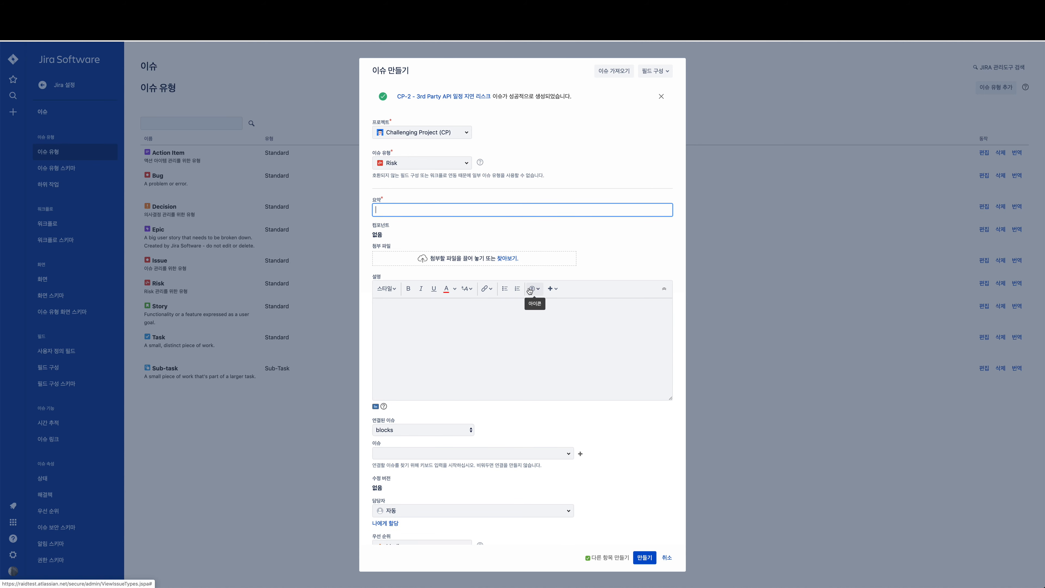
pyautogui.write('경영진 의사 결정 지연 리슼')
pyautogui.write('크')
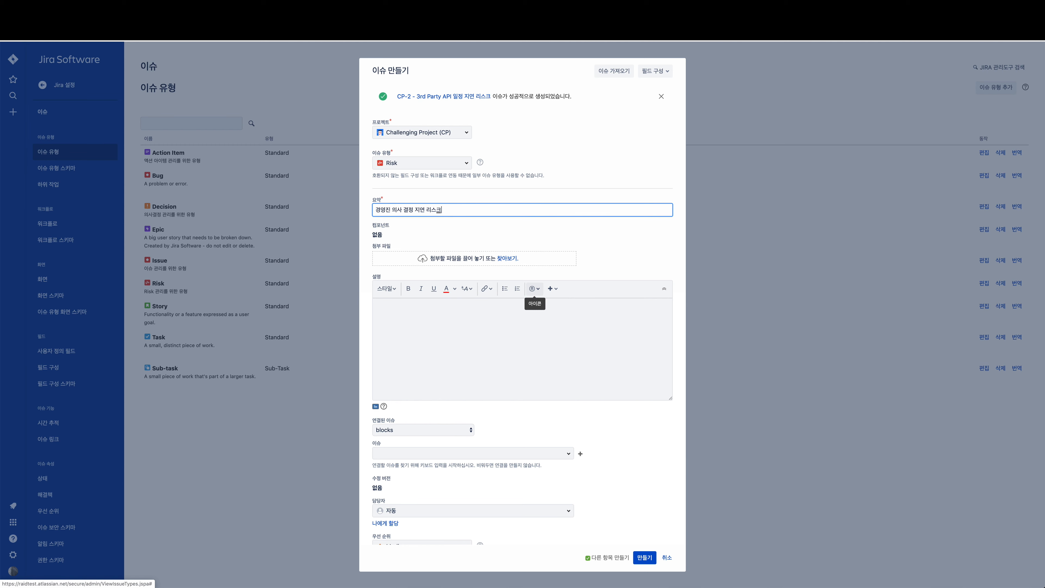
pyautogui.click(640, 559)
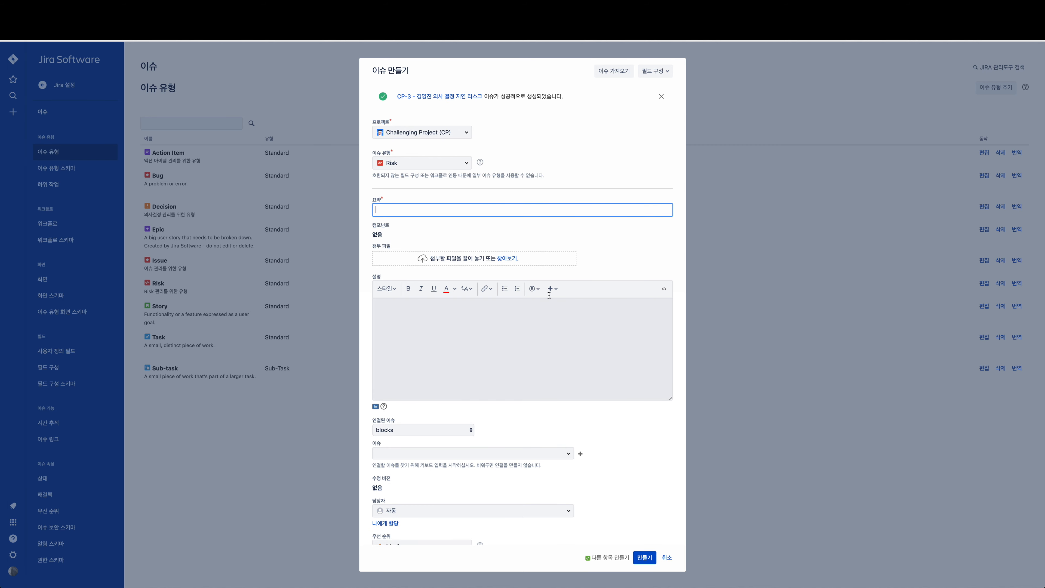
# Create the Action Items "릴리즈 계획 수립" and "롤백 플랜 수립" and an Issue with the summary "모바일 개발자 퇴사로 인한 모바일 일정 지연".
pyautogui.click(466, 162)
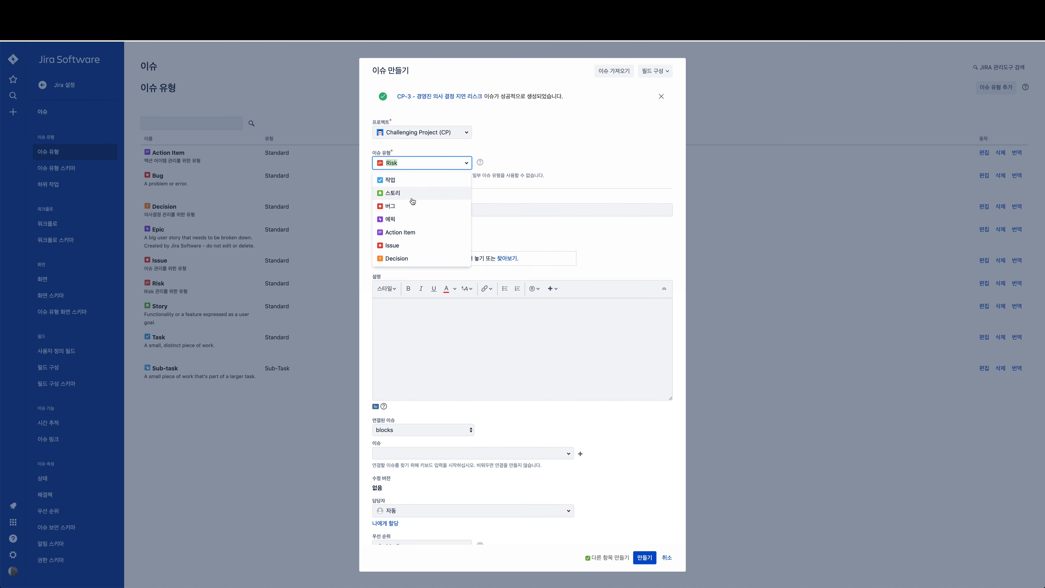
pyautogui.click(405, 231)
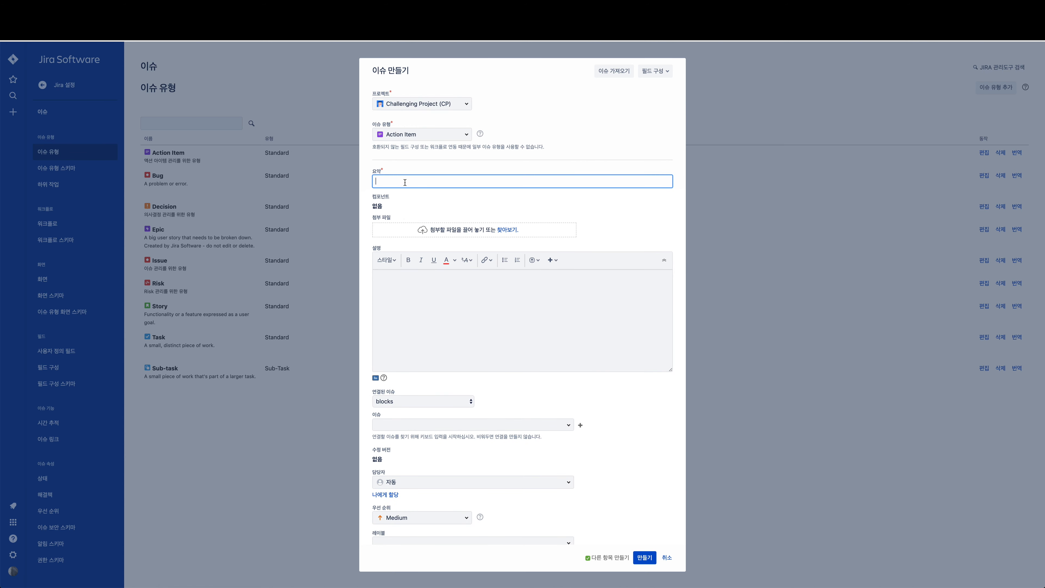
pyautogui.write('릴리즈 모바일 개발자 퇴사로 모바일 일저ㅇ 이')
pyautogui.press('BackSpace')
pyautogui.press('BackSpace')
pyautogui.press('BackSpace')
pyautogui.press('BackSpace')
pyautogui.press('BackSpace')
pyautogui.press('BackSpace')
pyautogui.press('BackSpace')
pyautogui.press('BackSpace')
pyautogui.write('인한 모바일 일정 지연')
pyautogui.click(644, 559)
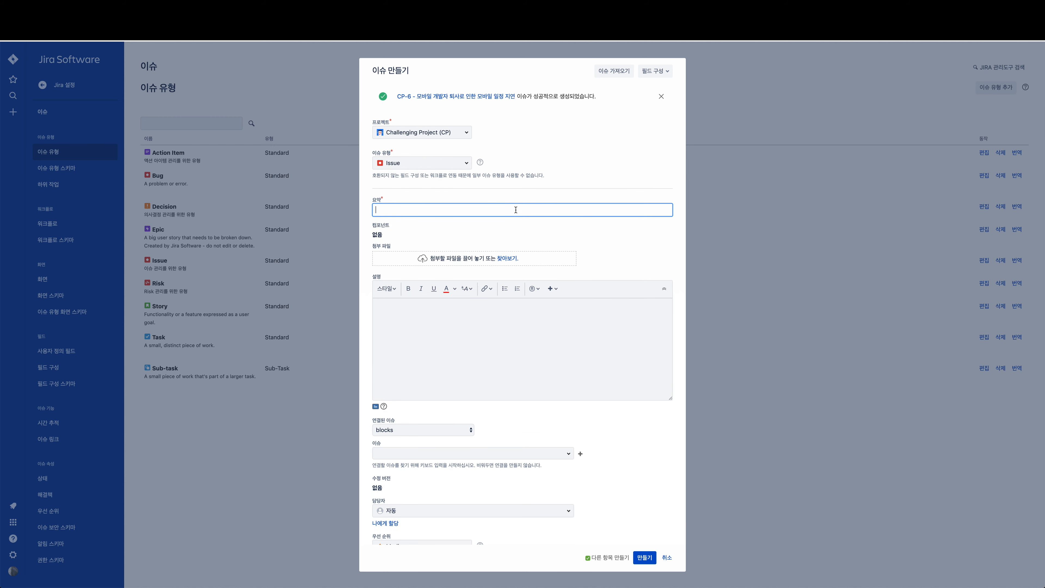
# Create an item of type Decision with the summary "메시지 솔루션 업체 선정".
pyautogui.click(440, 166)
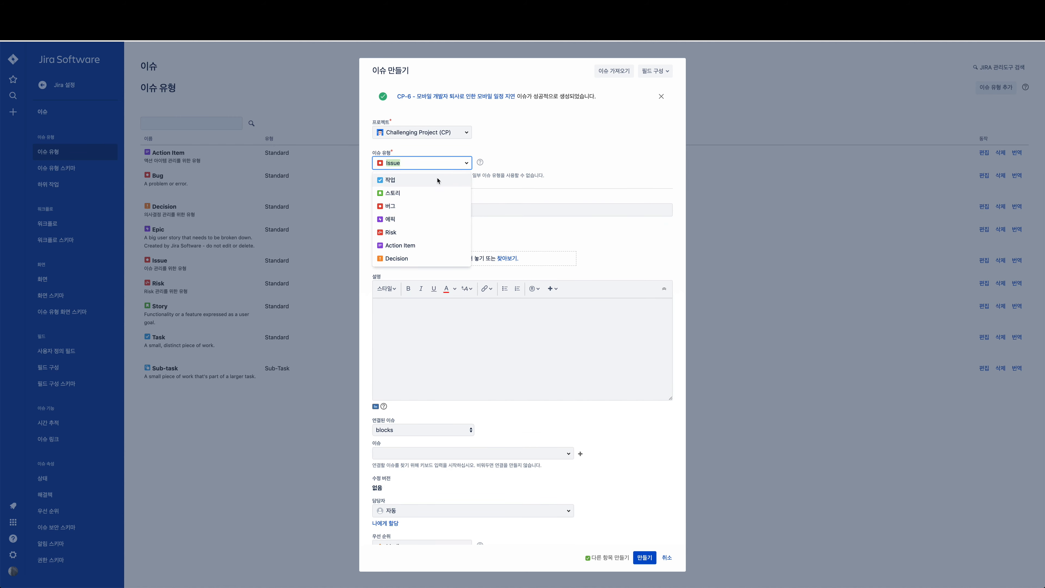
pyautogui.click(415, 259)
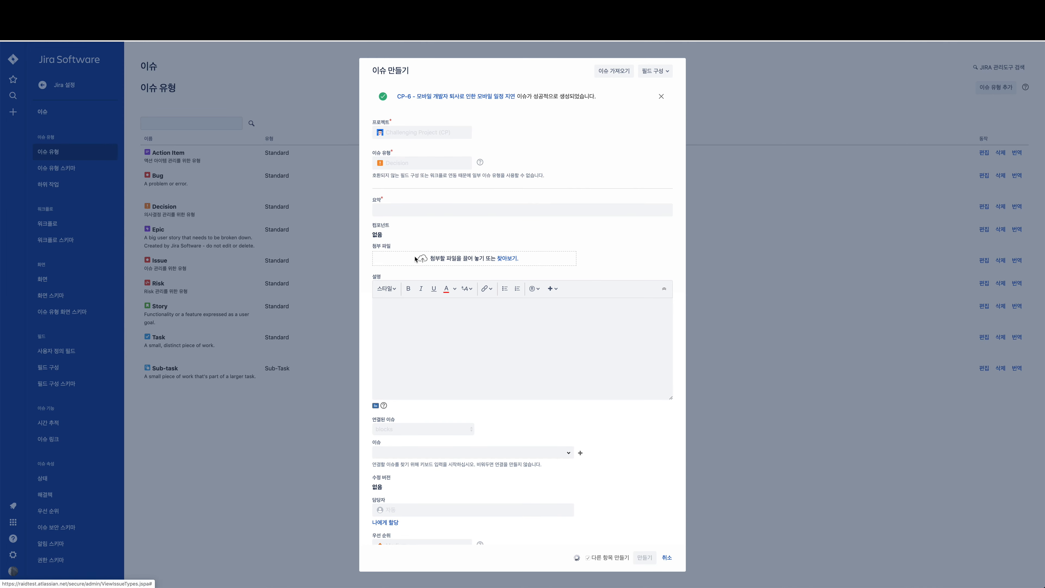
pyautogui.write('메 ')
pyautogui.write('지 솔루션 어업체 선정')
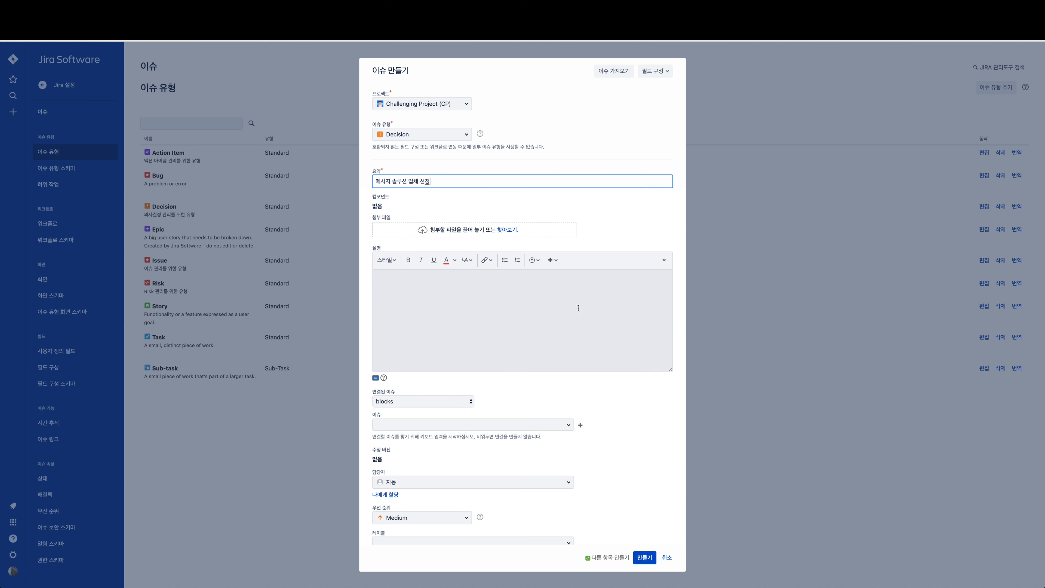
pyautogui.click(647, 559)
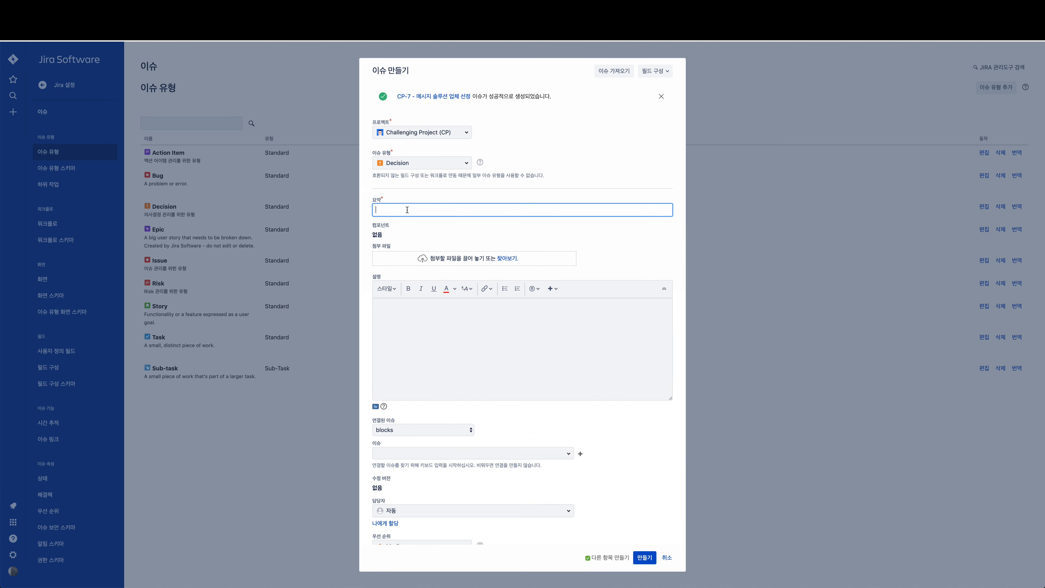
# Create another Decision with the summary "지라 솔루션 형태 결정" and close the issue creation form.
pyautogui.write('지라 솔루션 형태 서ㅌ')
pyautogui.press('BackSpace')
pyautogui.press('BackSpace')
pyautogui.write('결정')
pyautogui.click(644, 558)
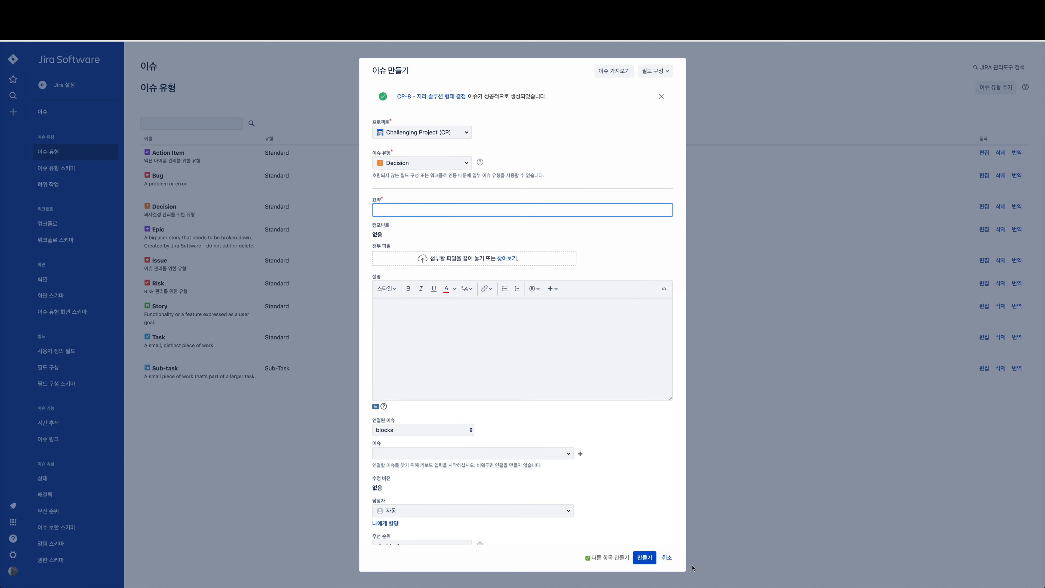
pyautogui.click(666, 558)
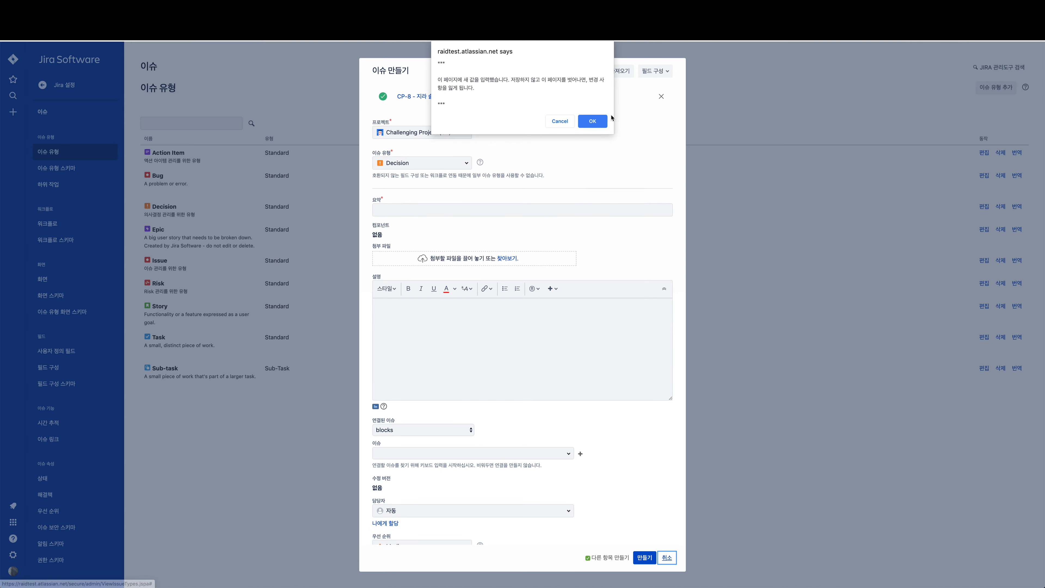
pyautogui.click(592, 121)
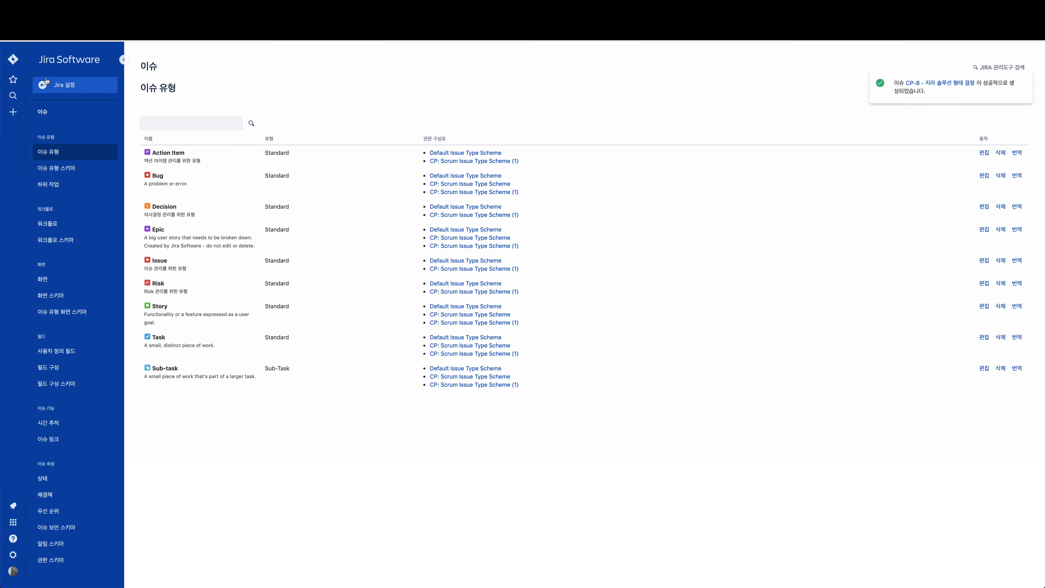
# Leave the issue type settings and open Challenging Project from the project list to view its backlog.
pyautogui.click(56, 88)
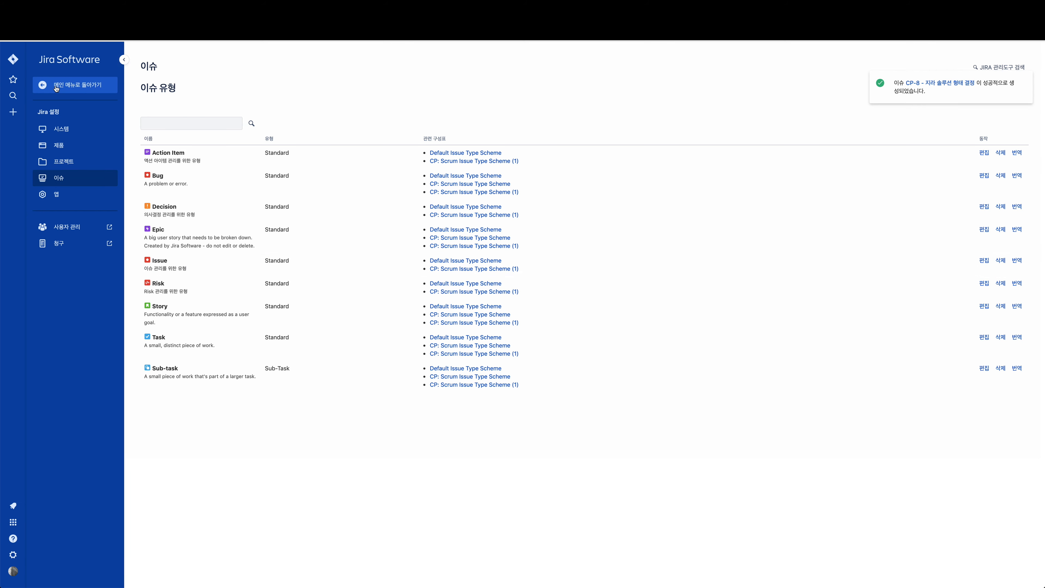
pyautogui.click(64, 164)
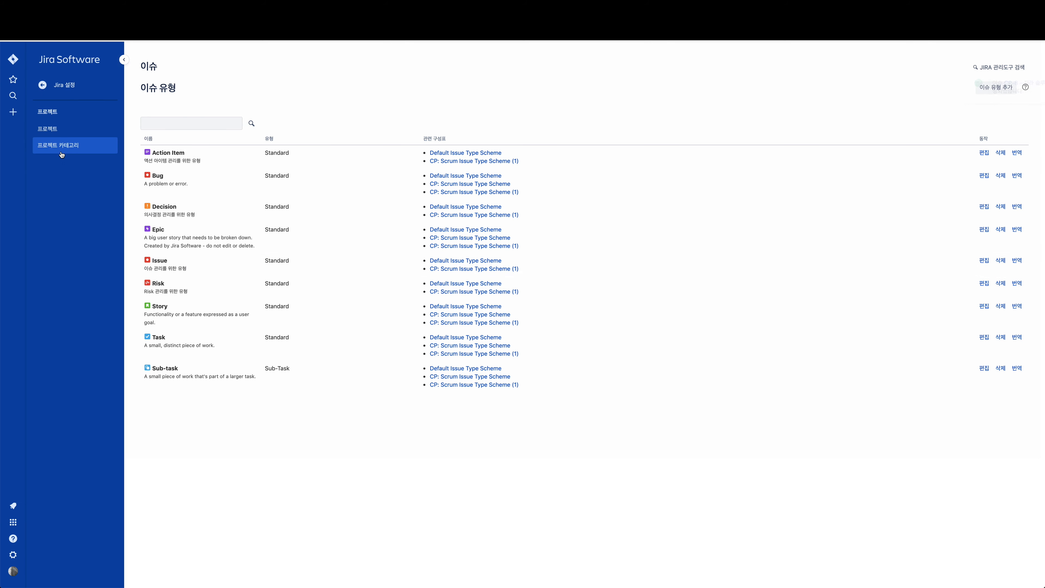
pyautogui.click(55, 137)
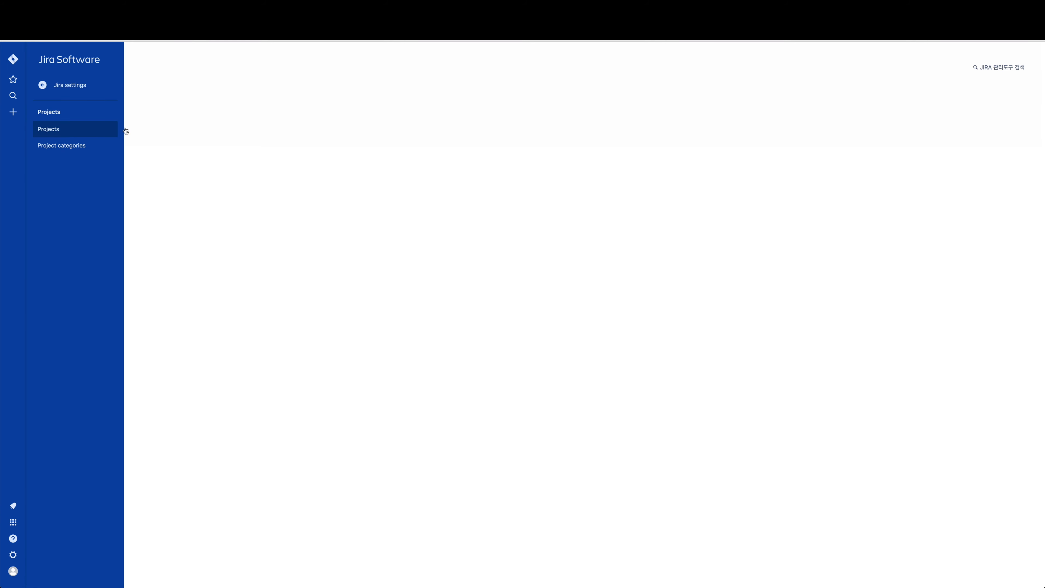
pyautogui.click(214, 141)
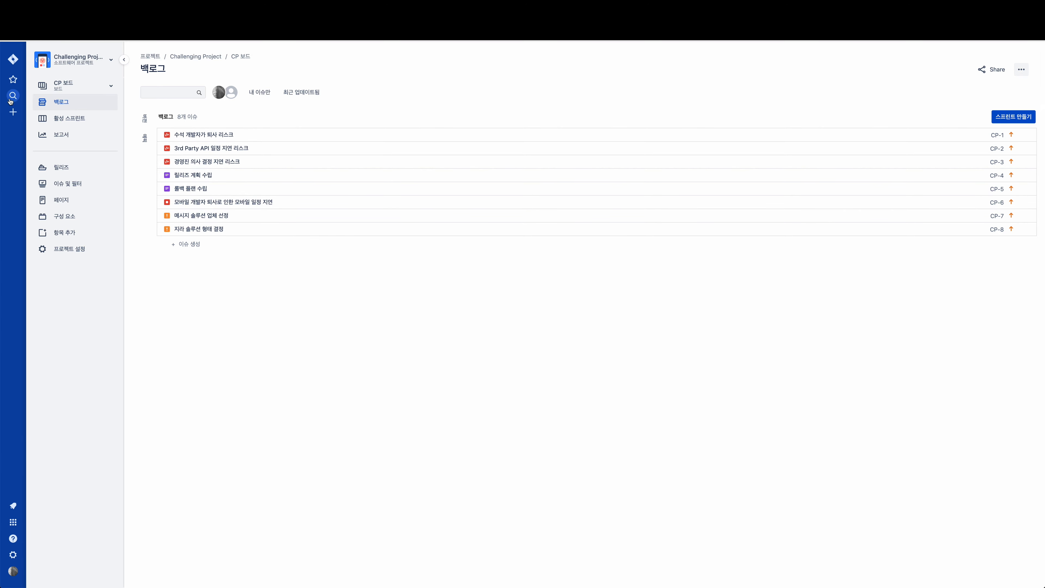
# Open the advanced search for Challenging Project's open issues and filter the results to the Decision type.
pyautogui.click(75, 182)
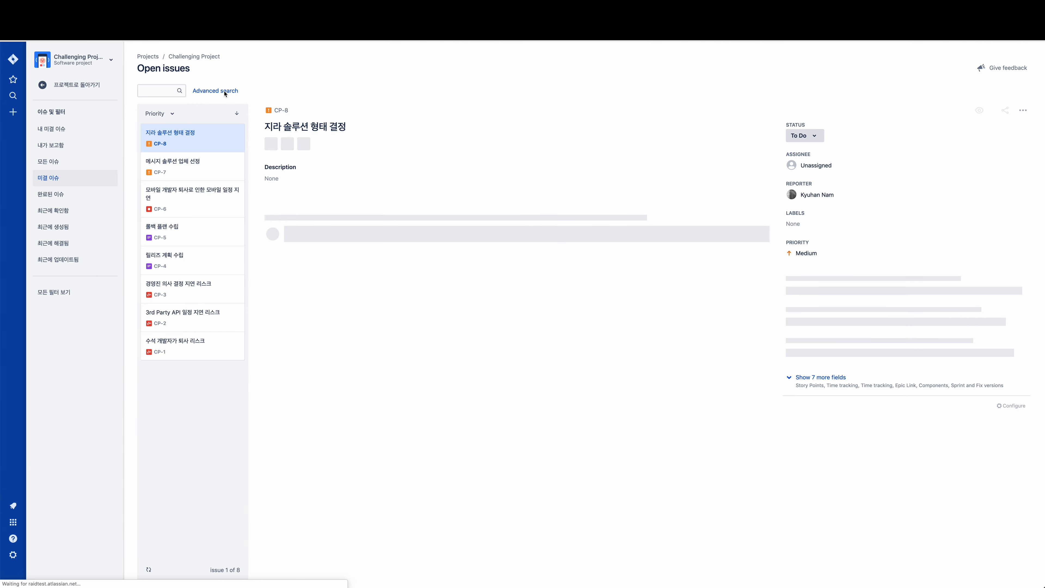
pyautogui.click(204, 91)
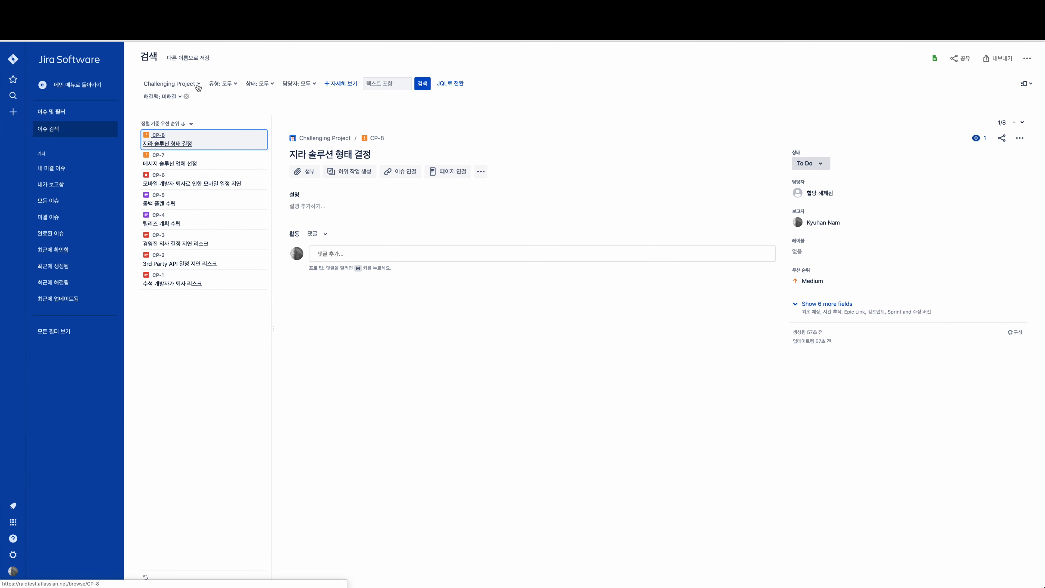
pyautogui.click(237, 84)
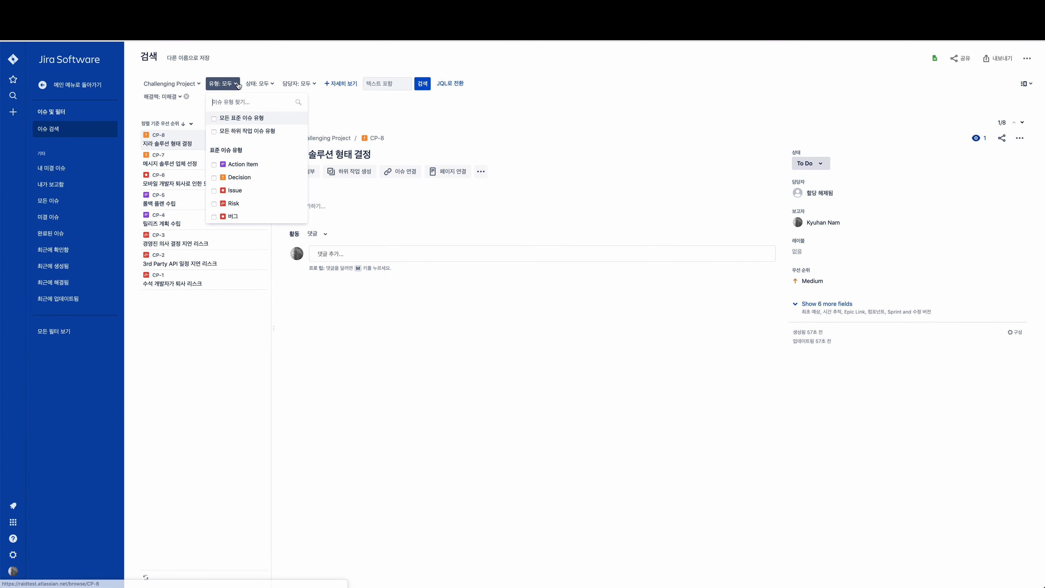
pyautogui.click(214, 178)
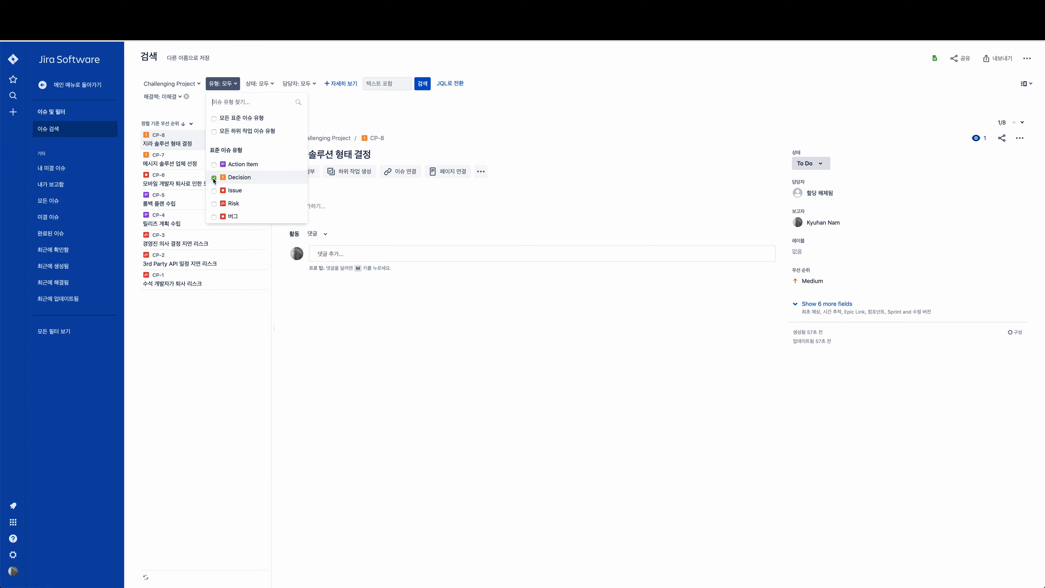
pyautogui.click(250, 373)
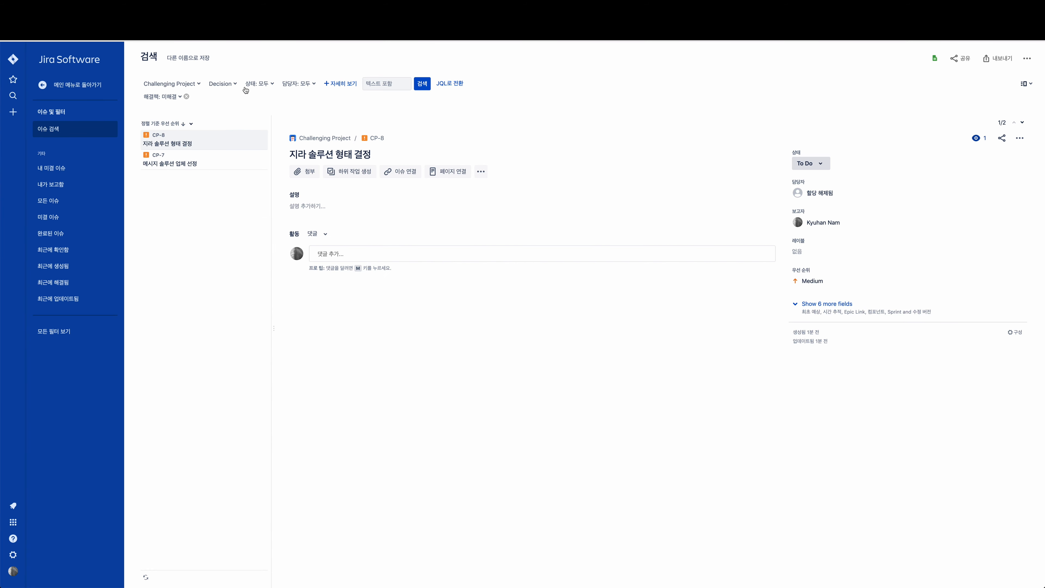
# Change the search's issue type filter from Decision to Issue.
pyautogui.click(234, 83)
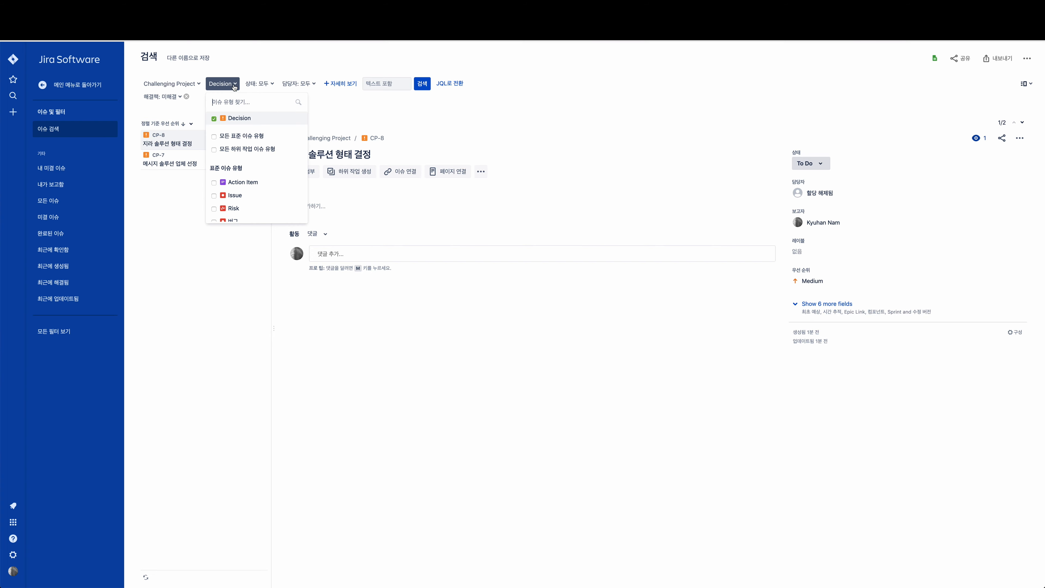
pyautogui.click(216, 120)
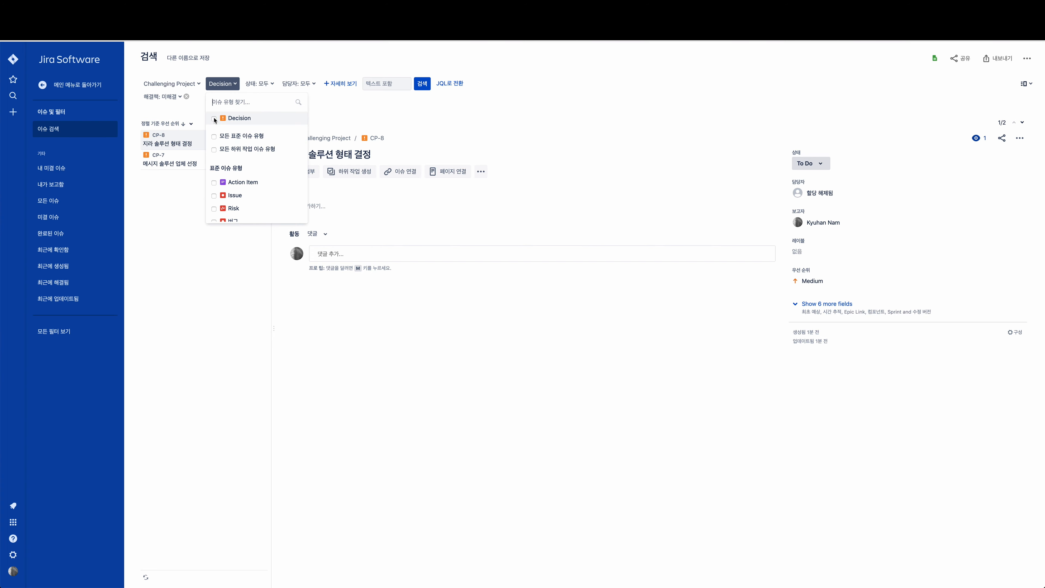
pyautogui.click(214, 198)
pyautogui.click(368, 345)
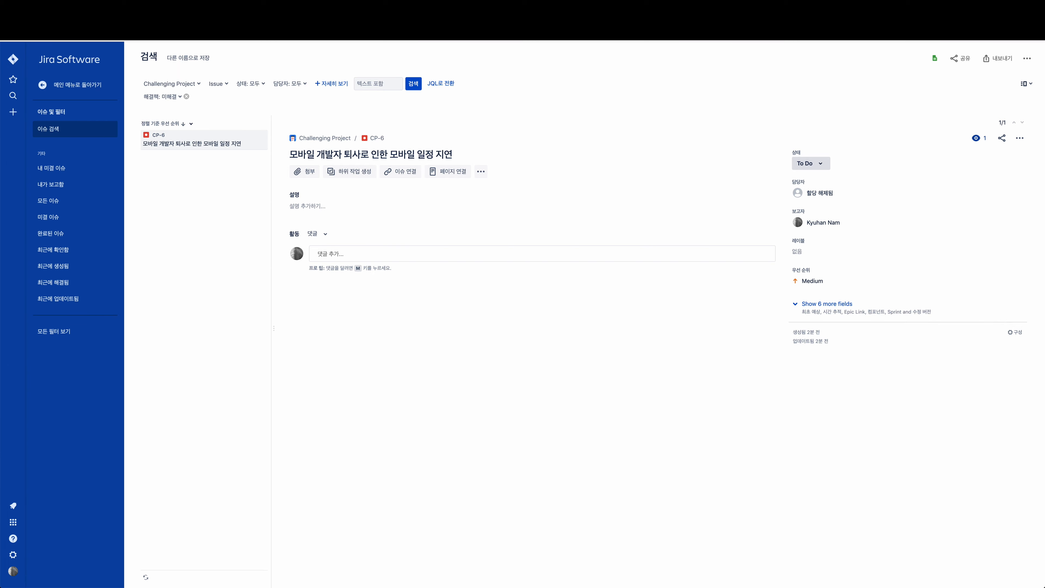
# Switch to Confluence in a new browser tab and create a blank page in the "Project: Challenging Project" space.
pyautogui.press('super+t')
pyautogui.press('super+v')
pyautogui.press('Return')
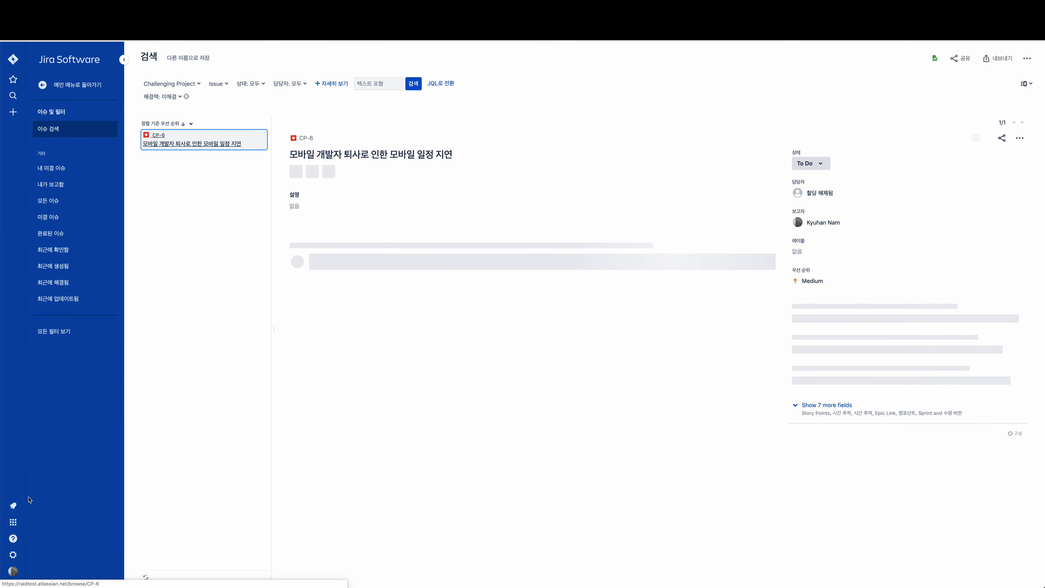
pyautogui.click(13, 521)
pyautogui.click(52, 103)
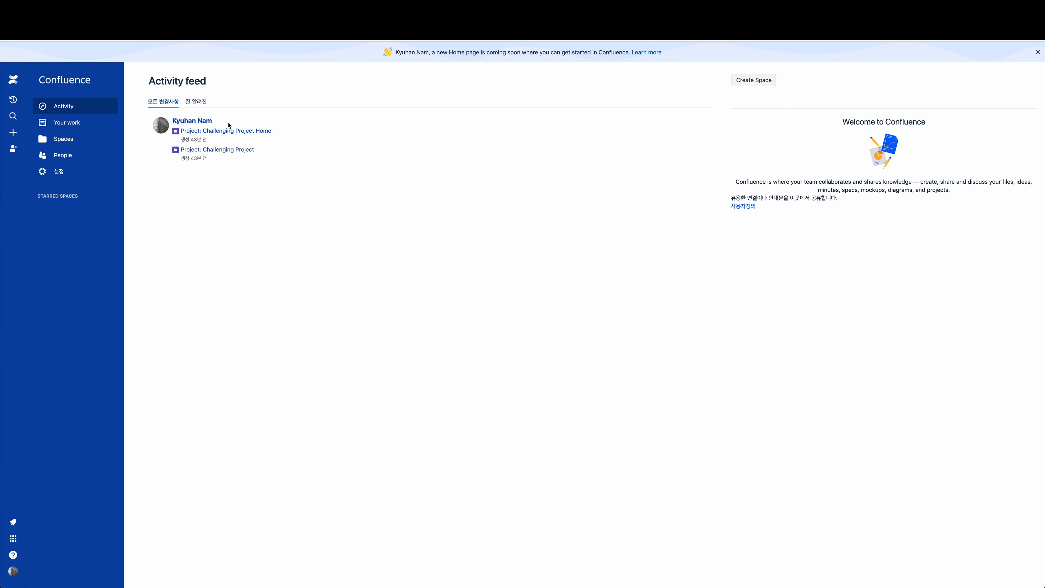
pyautogui.click(12, 132)
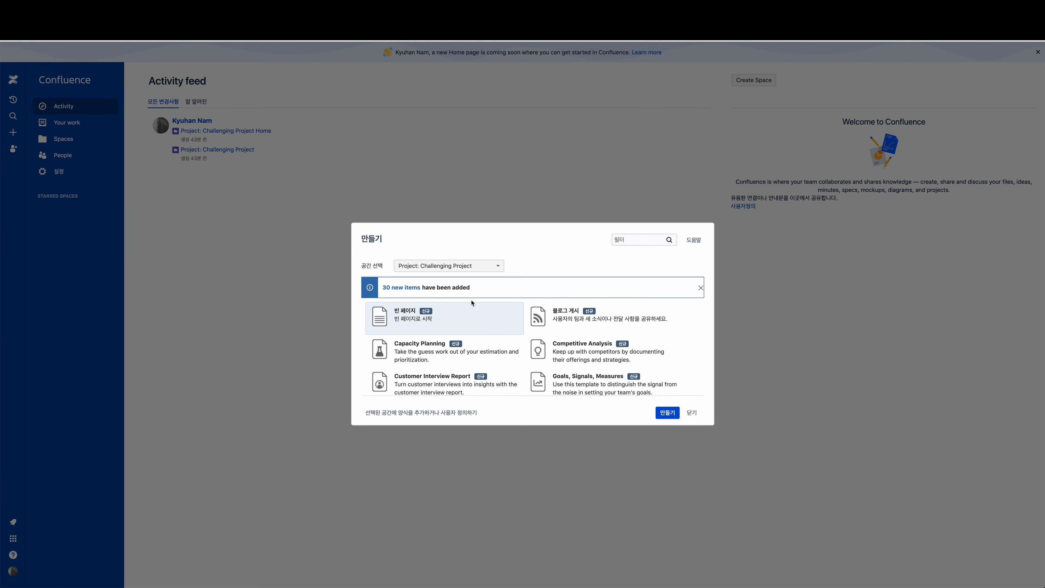
pyautogui.click(668, 413)
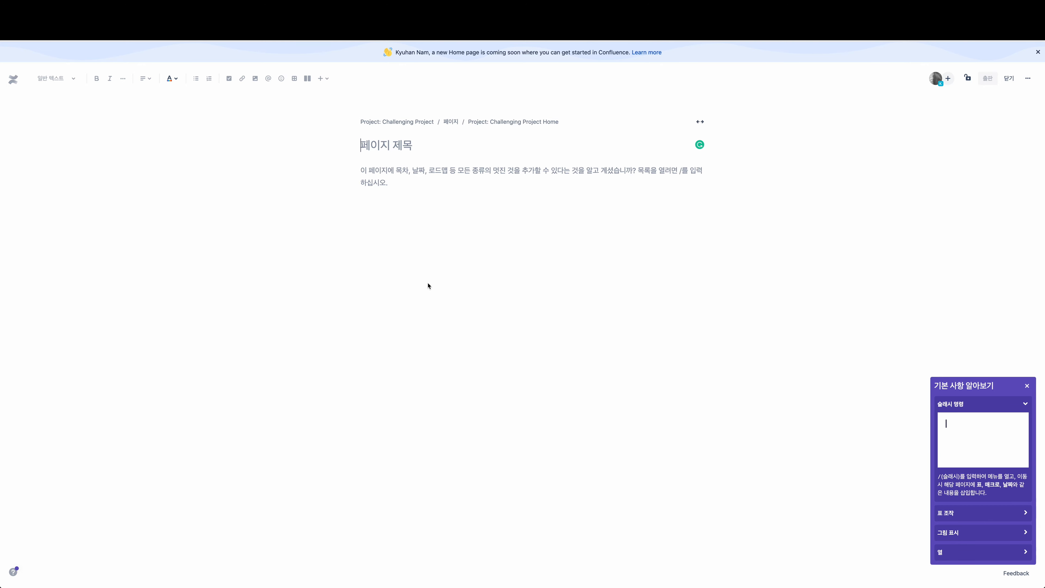
# Title the new page "Project Board".
pyautogui.write('Pro')
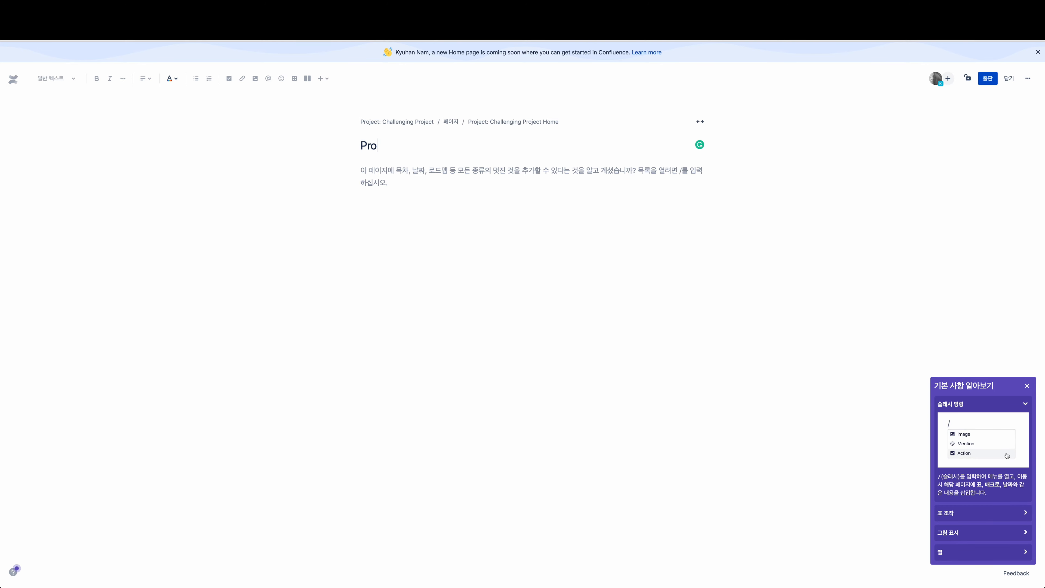
pyautogui.write('ject')
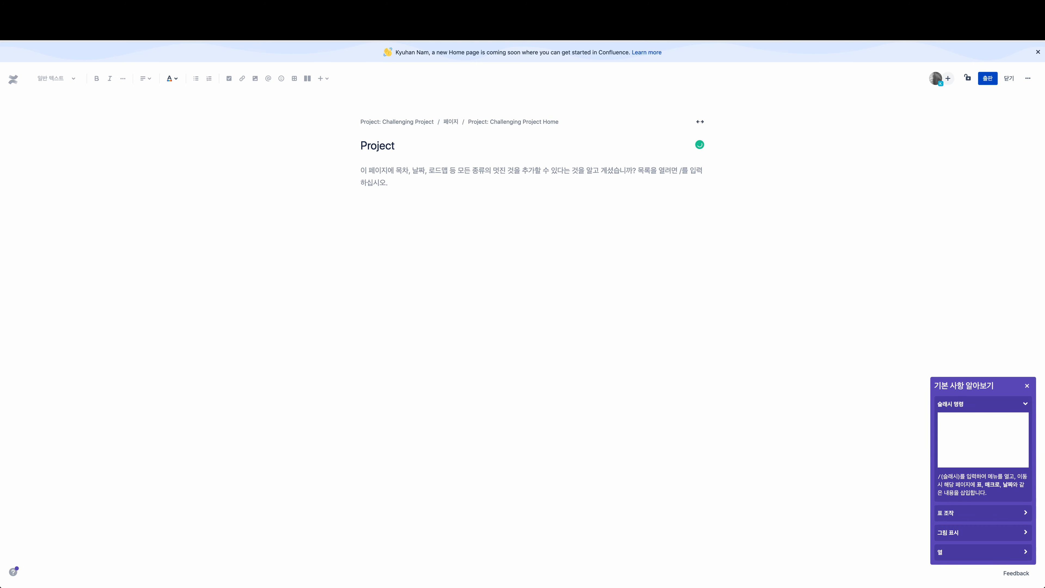
pyautogui.write(' Board')
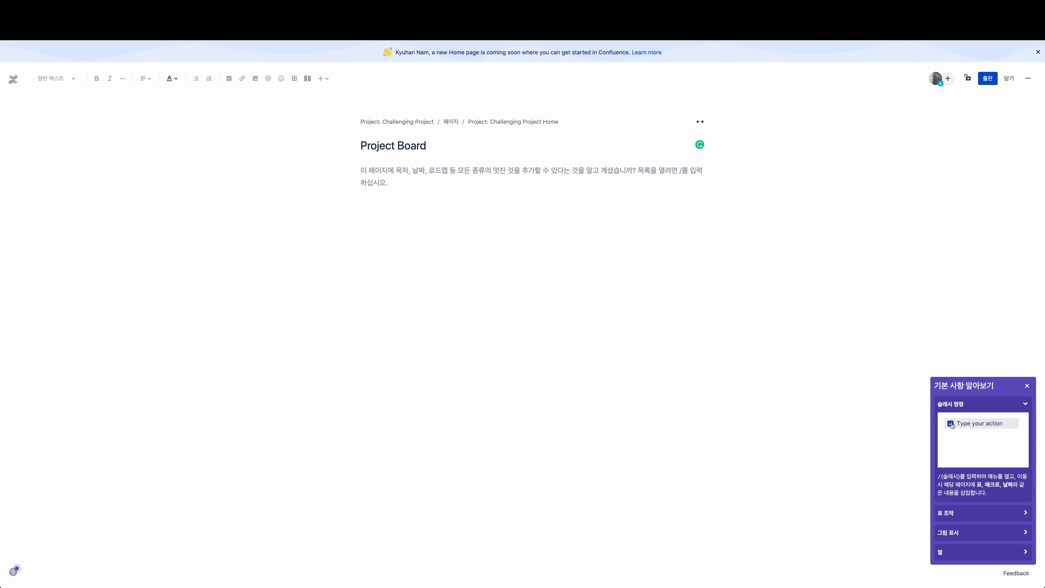
# Start the page body with the section lines "Goal" and "Background", separated by a blank line.
pyautogui.click(397, 192)
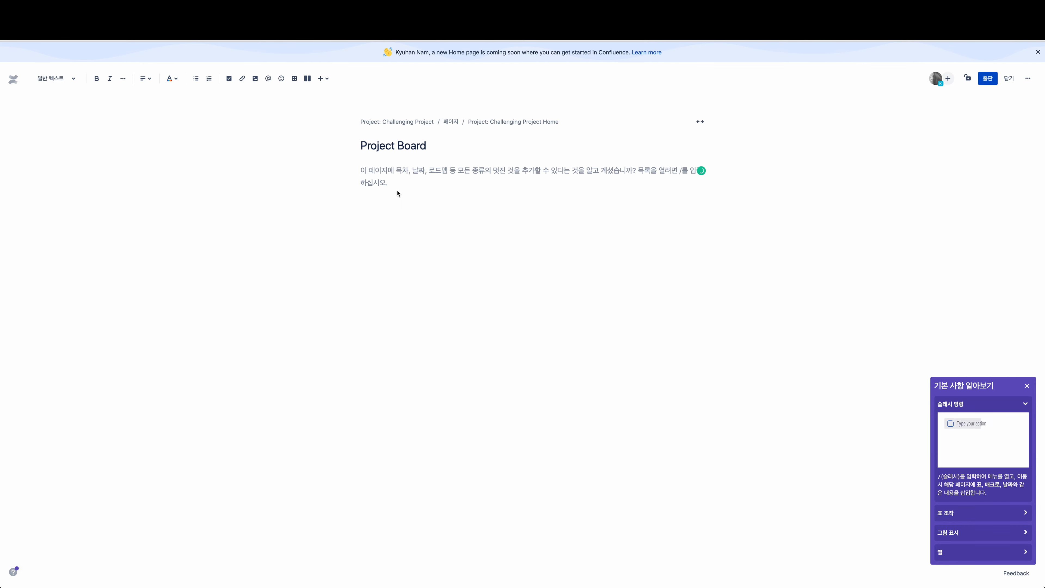
pyautogui.write('Goal')
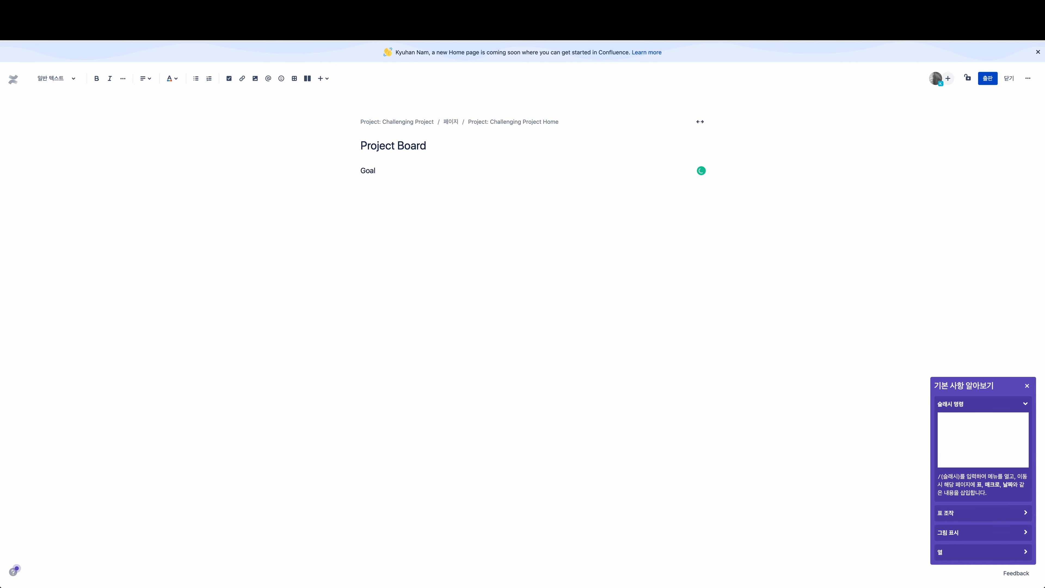
pyautogui.press('Return')
pyautogui.press('Return')
pyautogui.write('B')
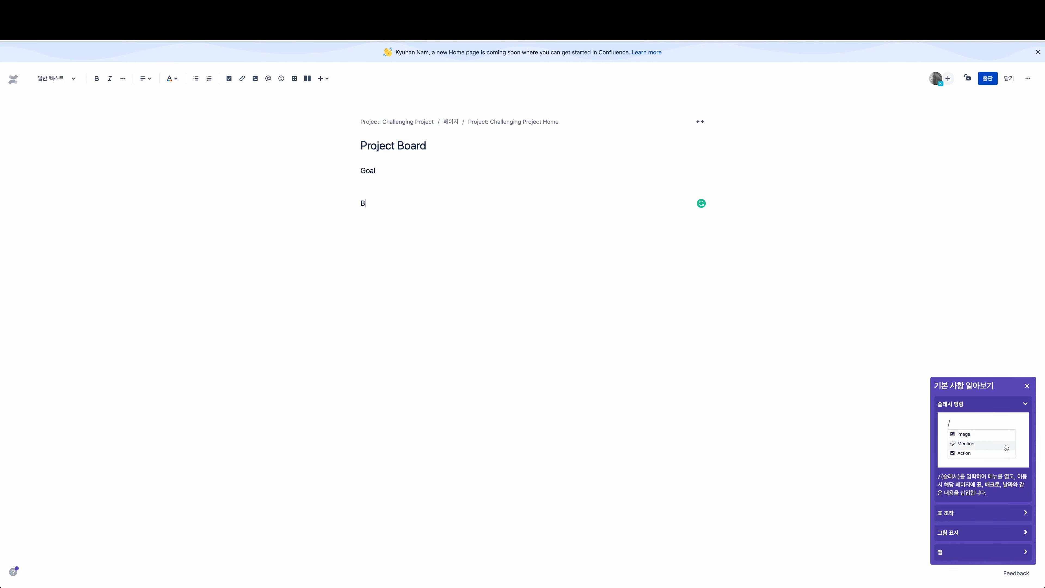
pyautogui.write('ackground')
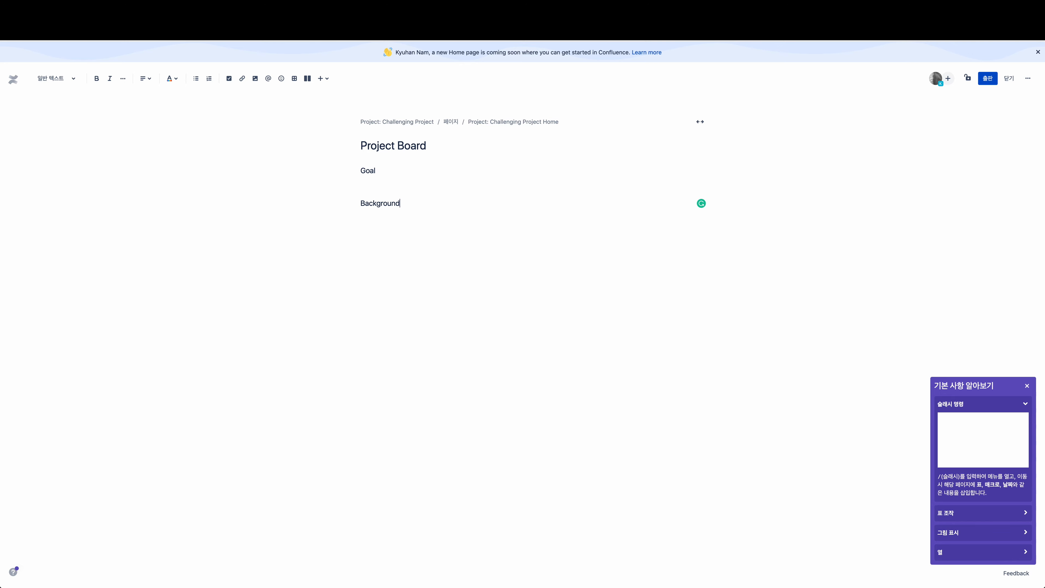
# Add the section lines "Timeline", "Scope" and "Resource" below "Background", with a blank line between each.
pyautogui.press('Return')
pyautogui.write('Timeline')
pyautogui.press('Return')
pyautogui.write('Scope')
pyautogui.press('Return')
pyautogui.write('Resouc')
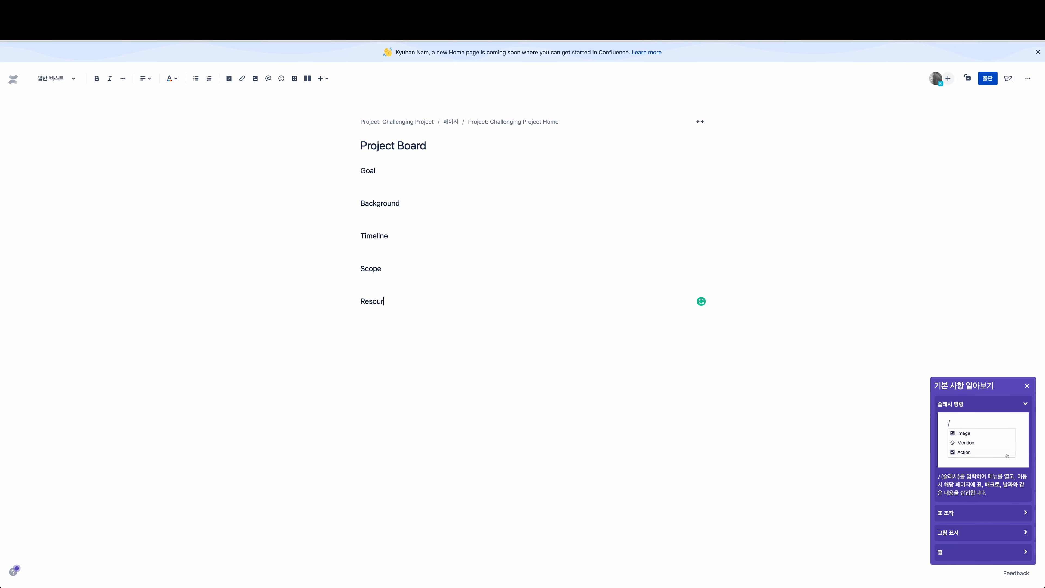
pyautogui.write('re')
pyautogui.press('Return')
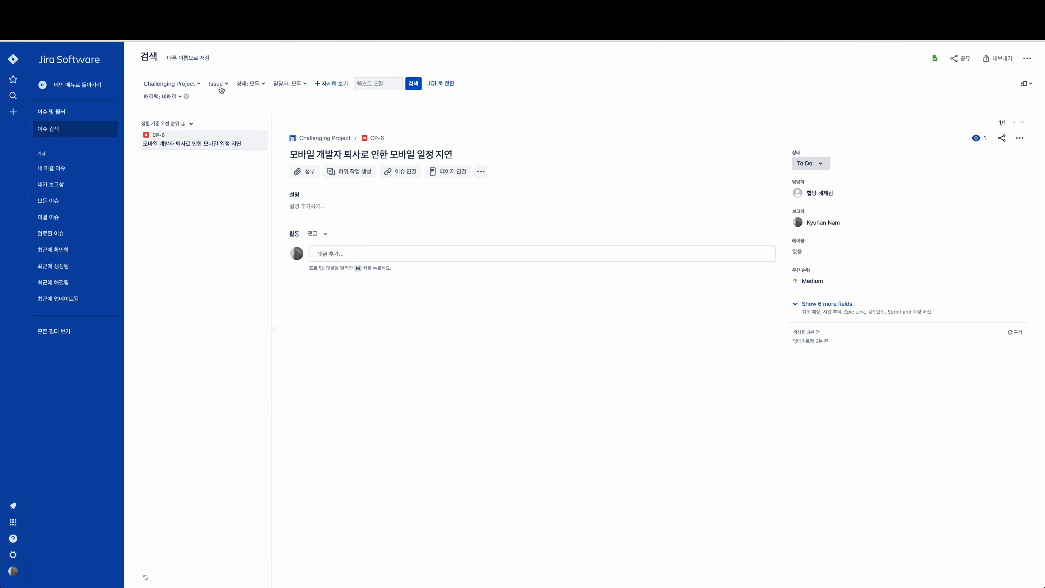
# Return to the Jira issue search and filter Challenging Project's items to the Risk type only.
pyautogui.click(221, 86)
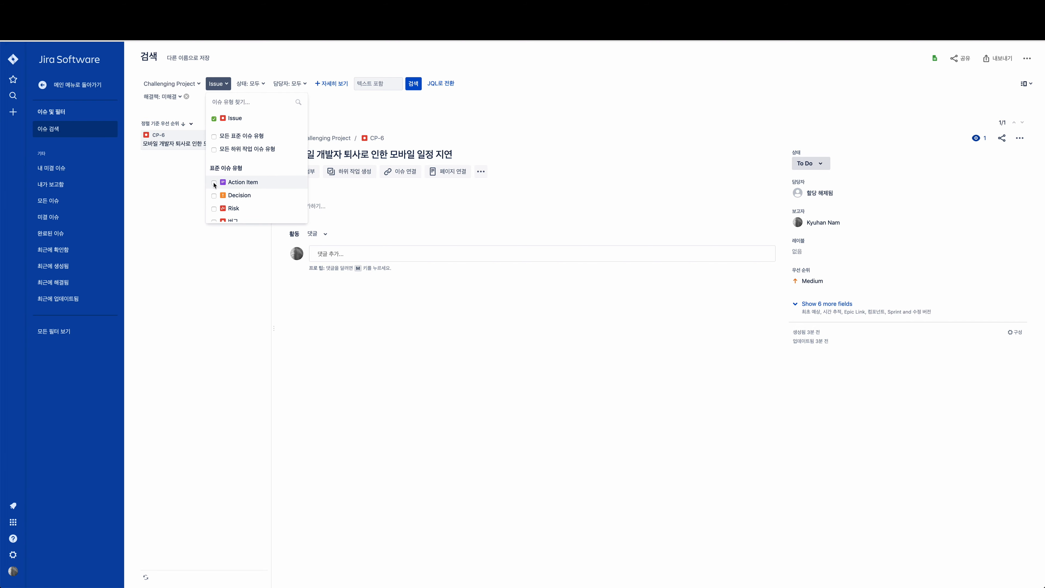
pyautogui.click(214, 209)
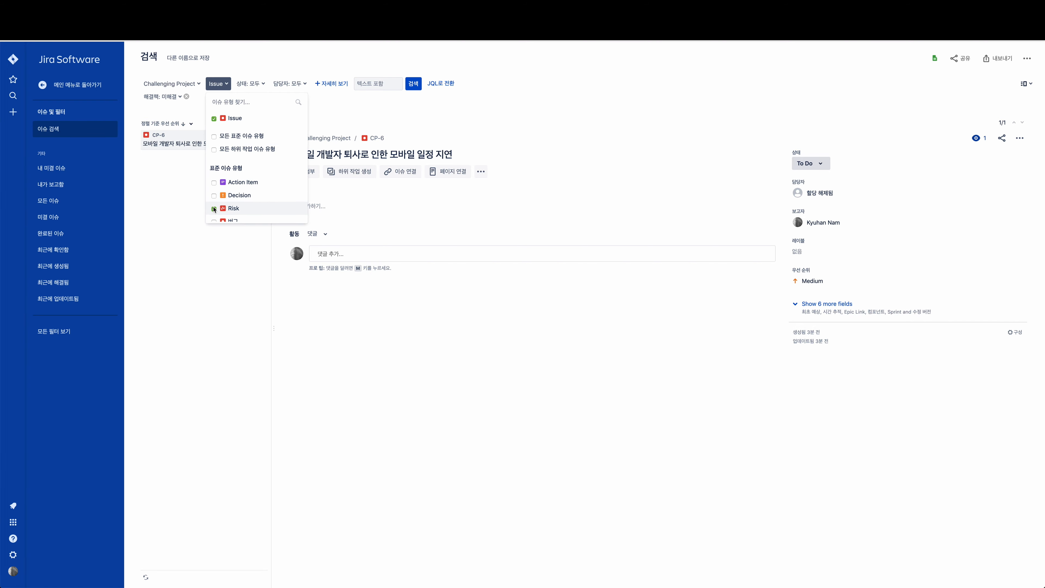
pyautogui.click(214, 119)
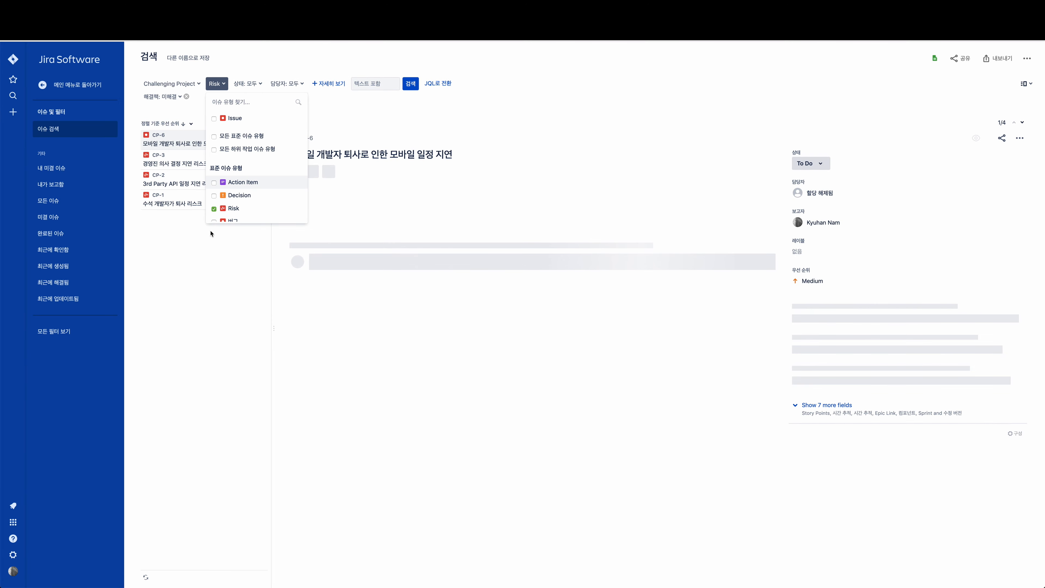
pyautogui.click(212, 261)
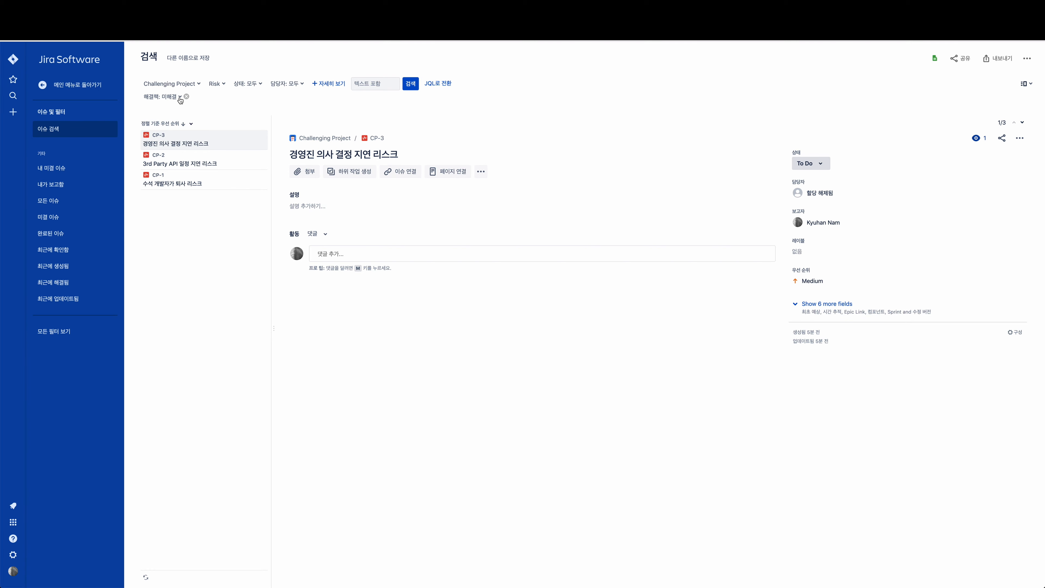
# Limit the Risk search to the statuses 진행 중 and To Do.
pyautogui.click(258, 84)
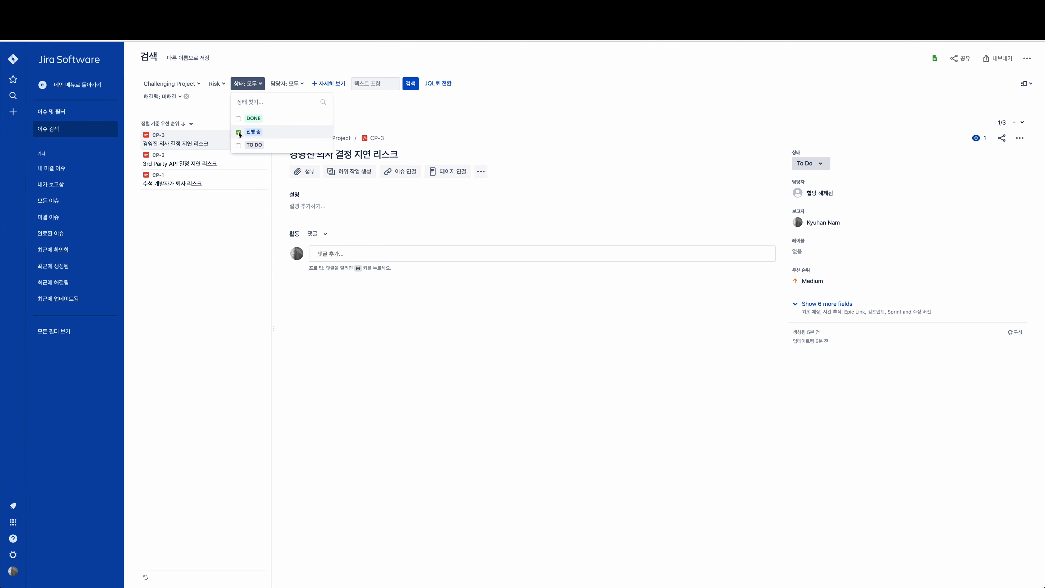
pyautogui.click(239, 145)
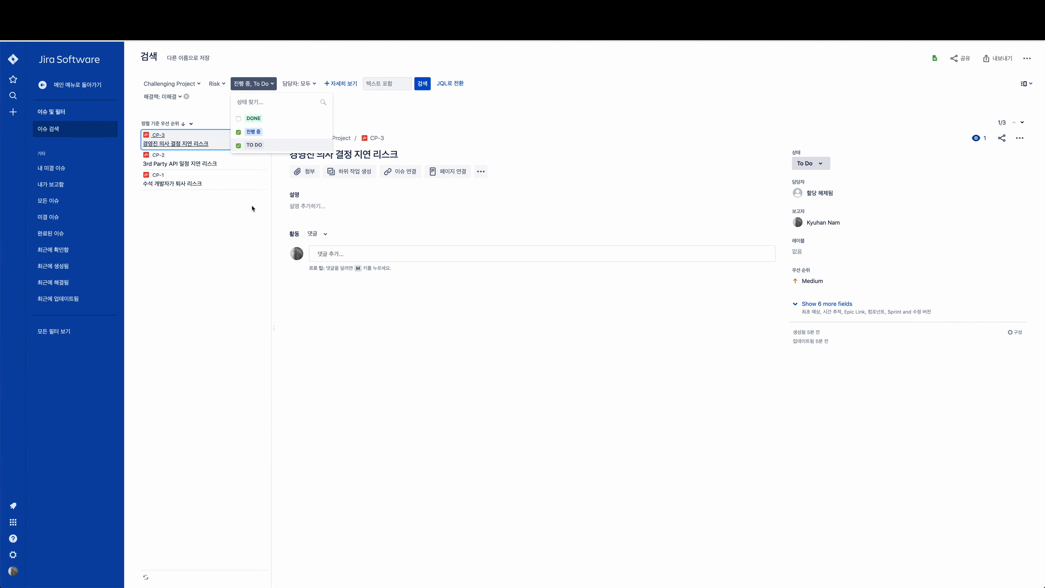
pyautogui.click(252, 222)
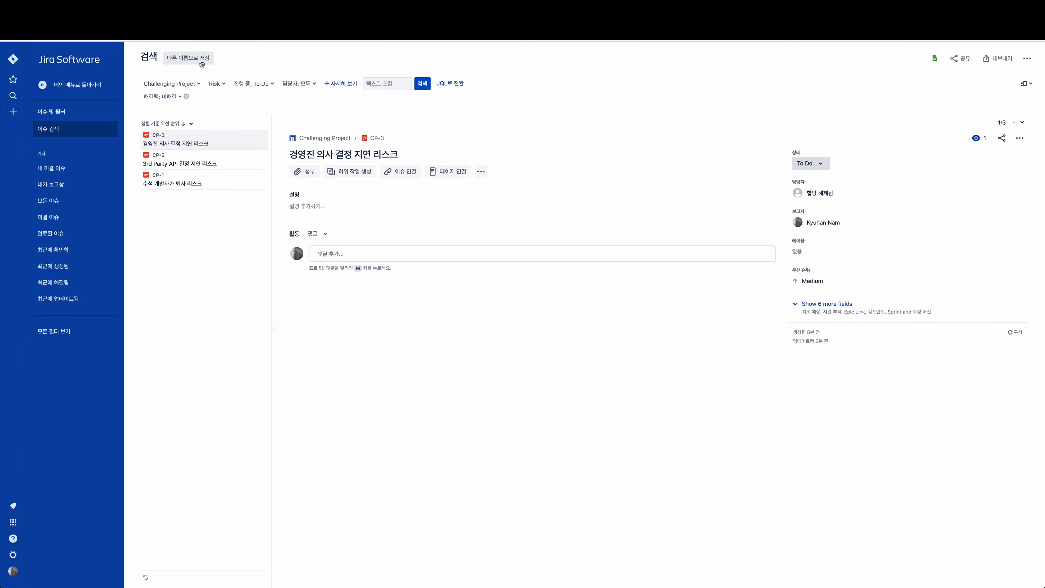
# Save the search as a filter named "CP_RISK_UNRESOLVED".
pyautogui.click(201, 63)
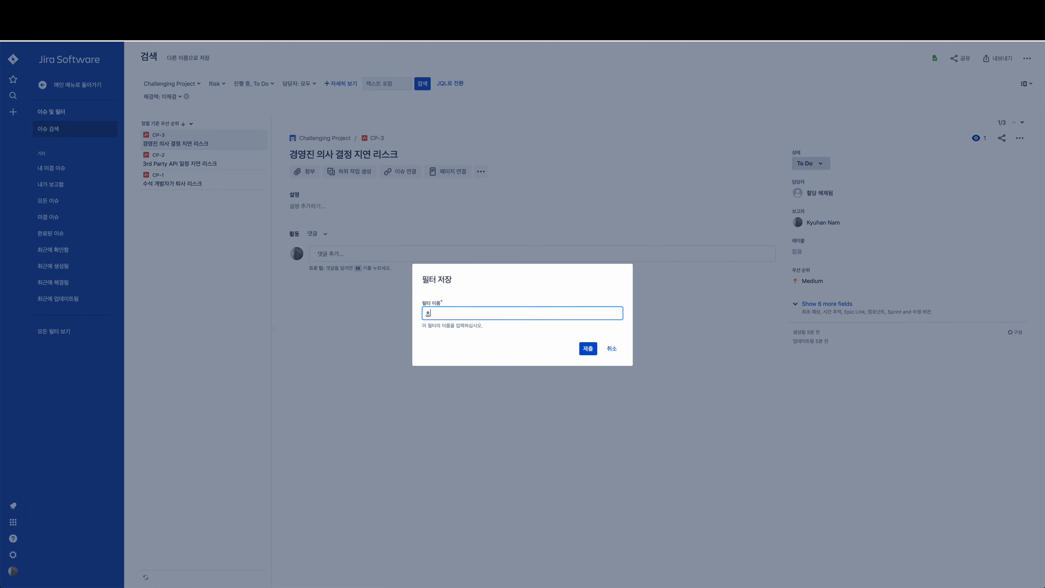
pyautogui.write('CP_RISK_UNRESOLVED')
pyautogui.click(589, 352)
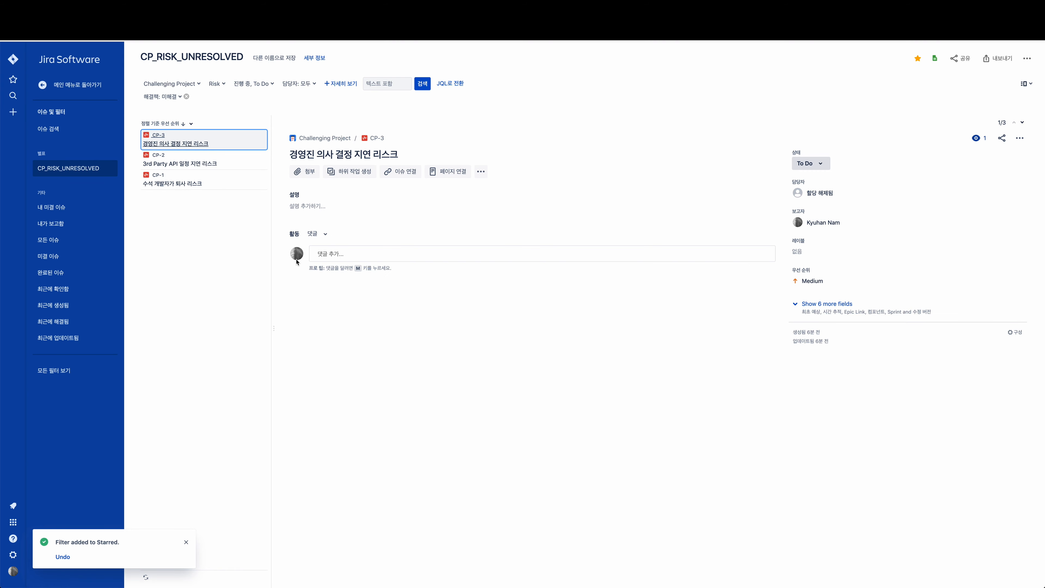
# Change the issue type criterion from Risk to Action Item.
pyautogui.click(225, 84)
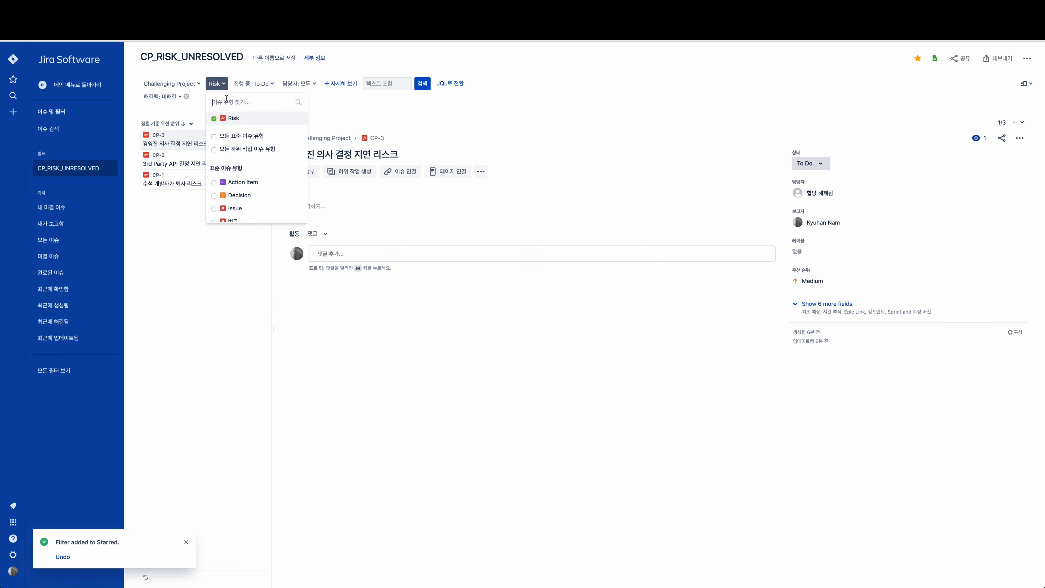
pyautogui.click(214, 119)
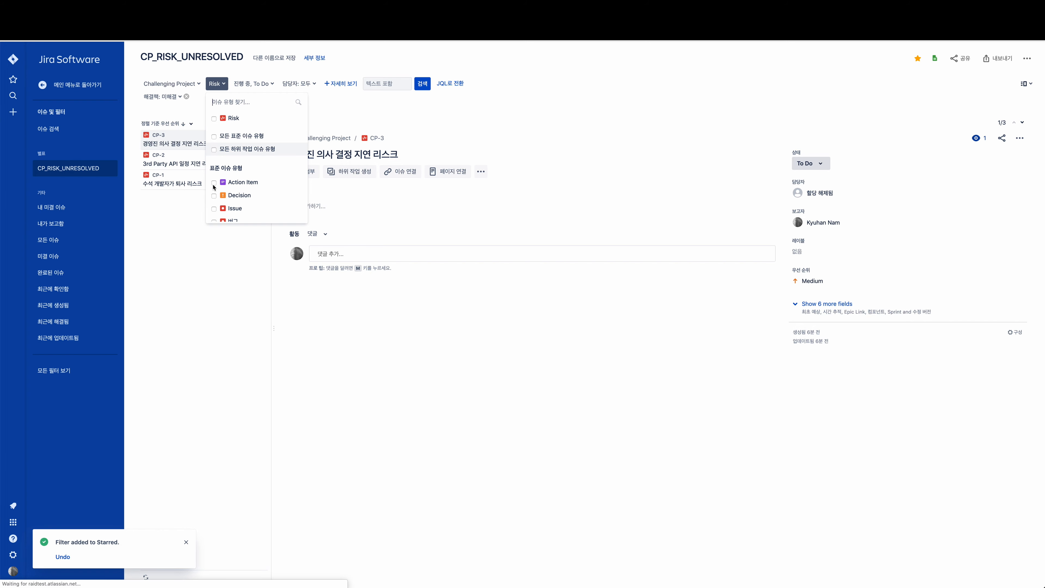
pyautogui.click(230, 182)
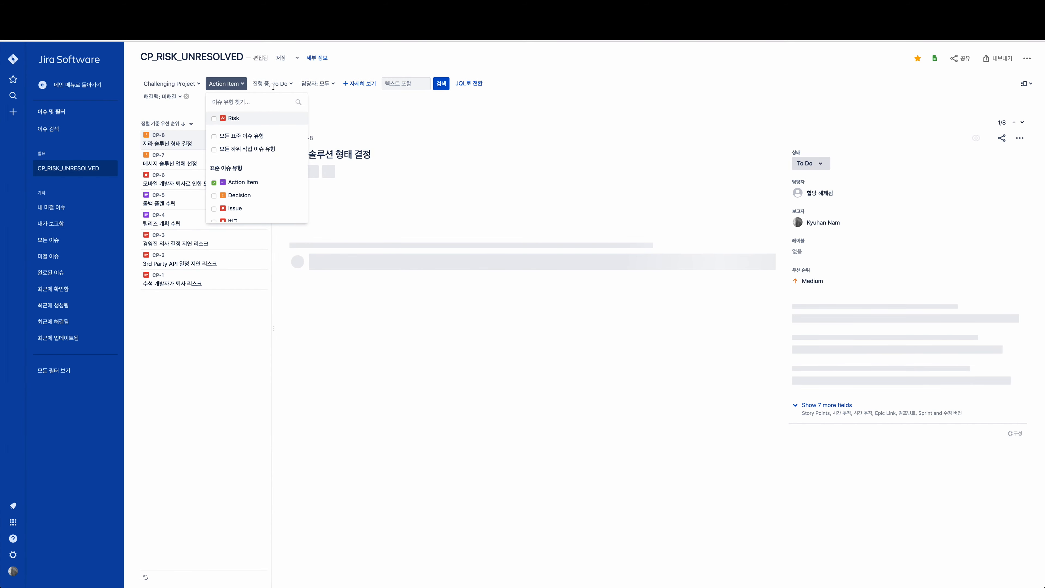
pyautogui.click(181, 258)
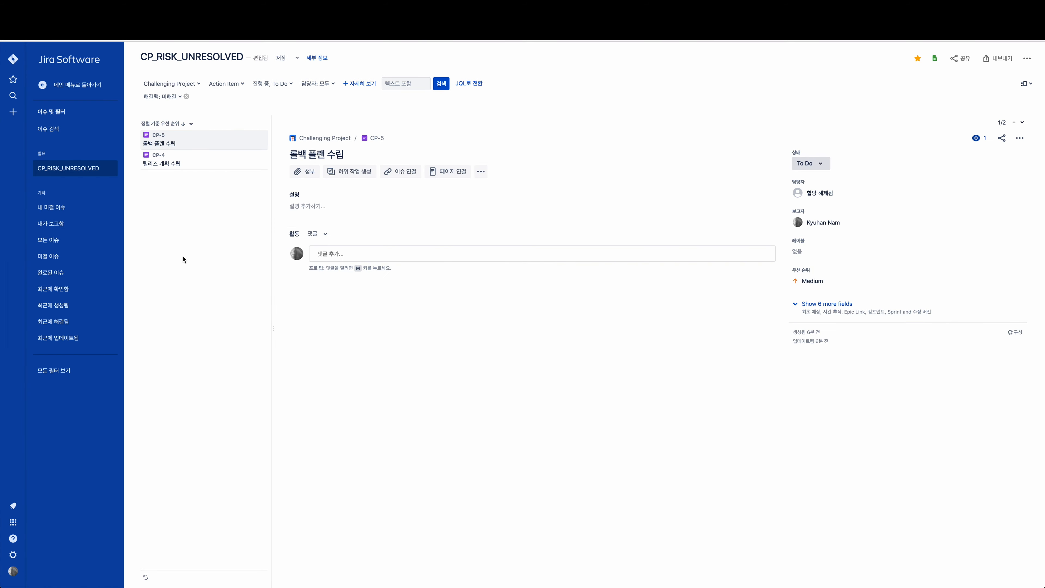
# Save the modified search as a separate filter named "CP_ACTION_ITEM_UNRESOLVED".
pyautogui.click(297, 62)
pyautogui.click(309, 82)
pyautogui.write('CP_ACTION')
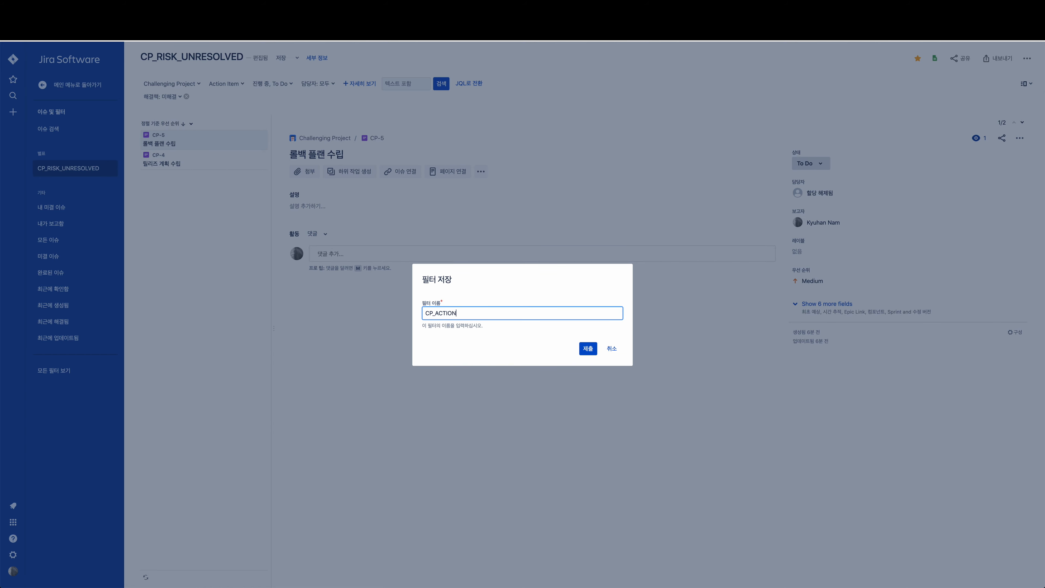
pyautogui.write('_ITEM_UNRESOLVED')
pyautogui.click(588, 349)
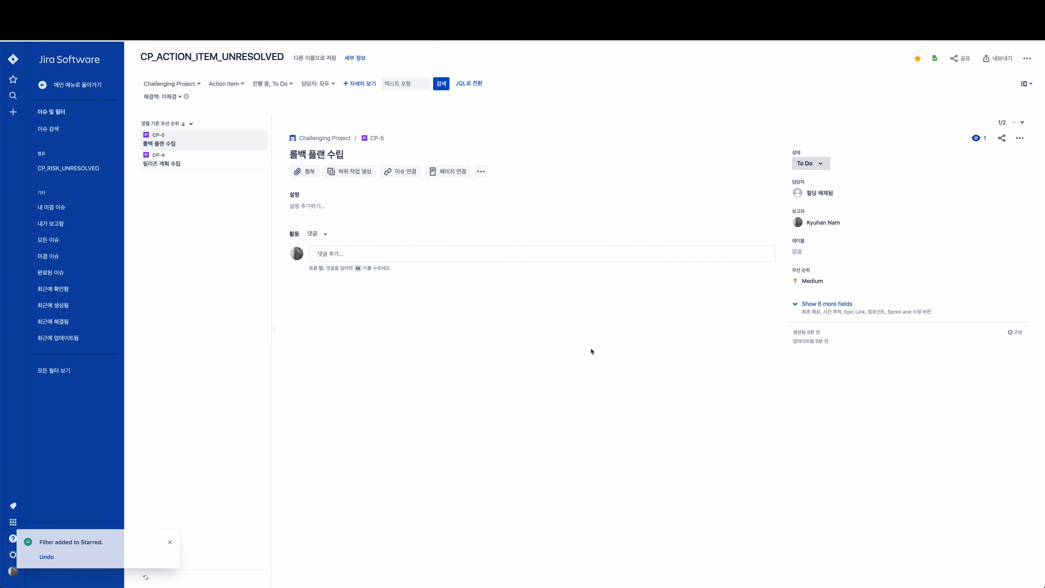
# Replace the Action Item type with Issue in the current filter's criteria.
pyautogui.click(177, 145)
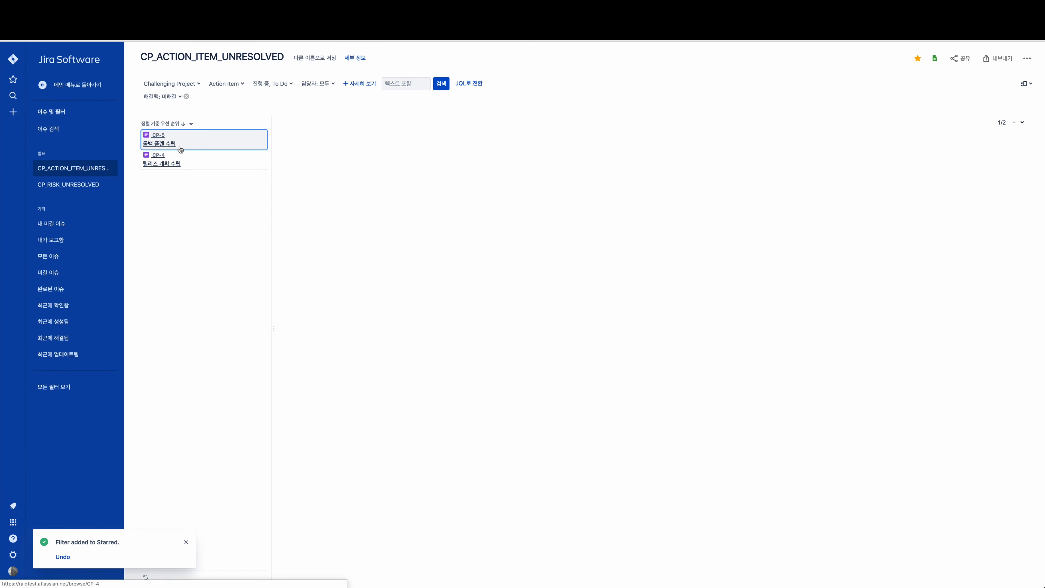
pyautogui.click(235, 85)
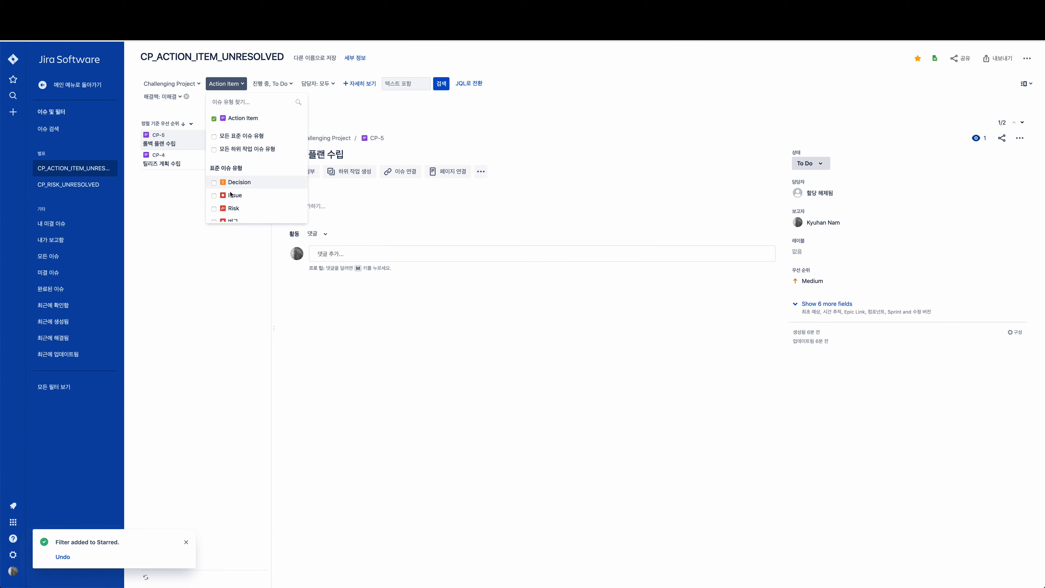
pyautogui.click(214, 119)
pyautogui.click(214, 196)
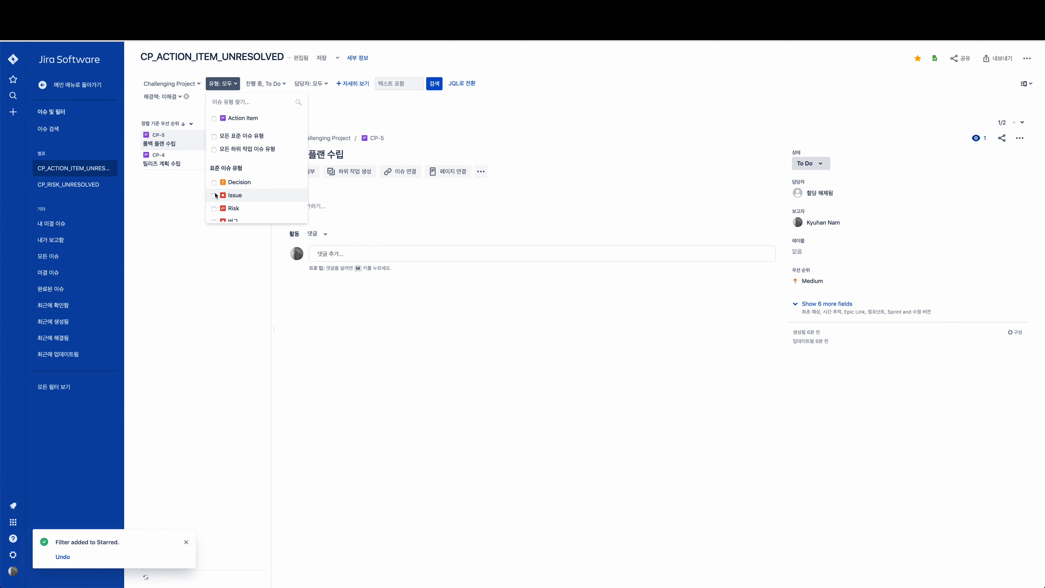
pyautogui.click(230, 307)
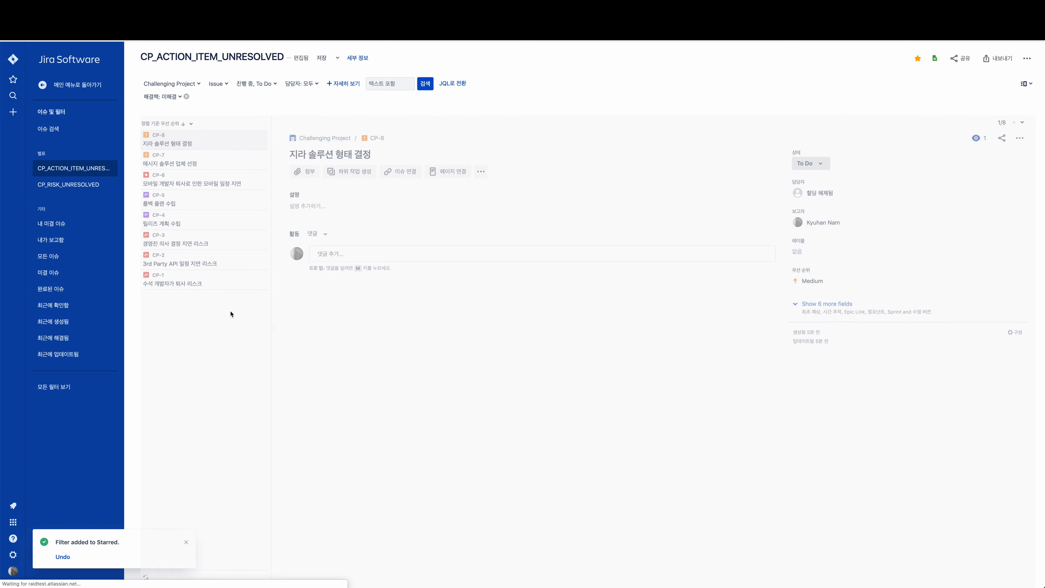
# Save the modified search as a separate filter named "CP_ISSUE_UNRESOLVED".
pyautogui.click(338, 58)
pyautogui.click(348, 77)
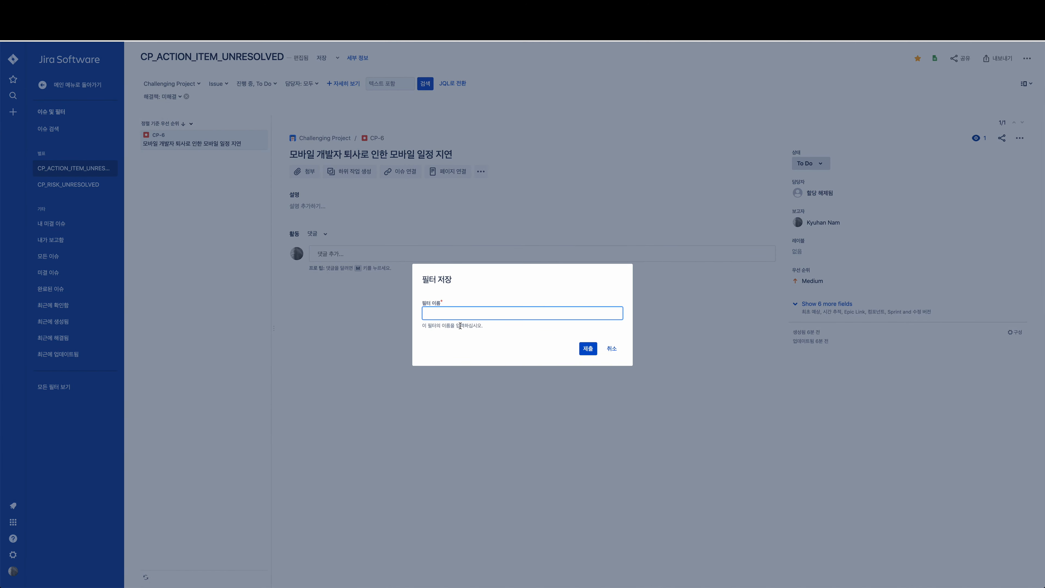
pyautogui.write('CP_ISSUE_UNRESOLVED')
pyautogui.click(587, 348)
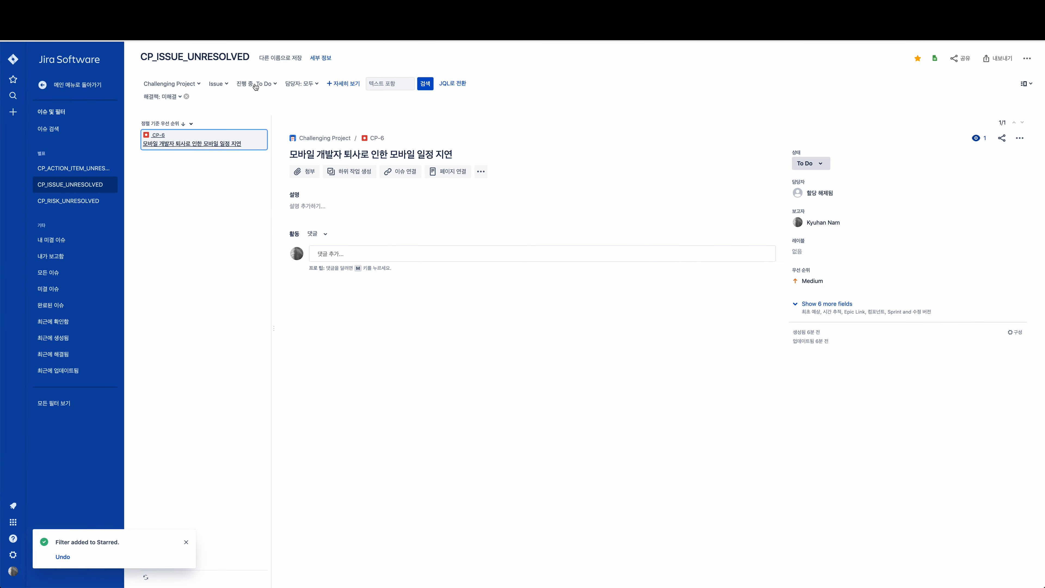
# Replace the Issue type with Decision in the current filter's criteria.
pyautogui.click(218, 84)
pyautogui.click(214, 196)
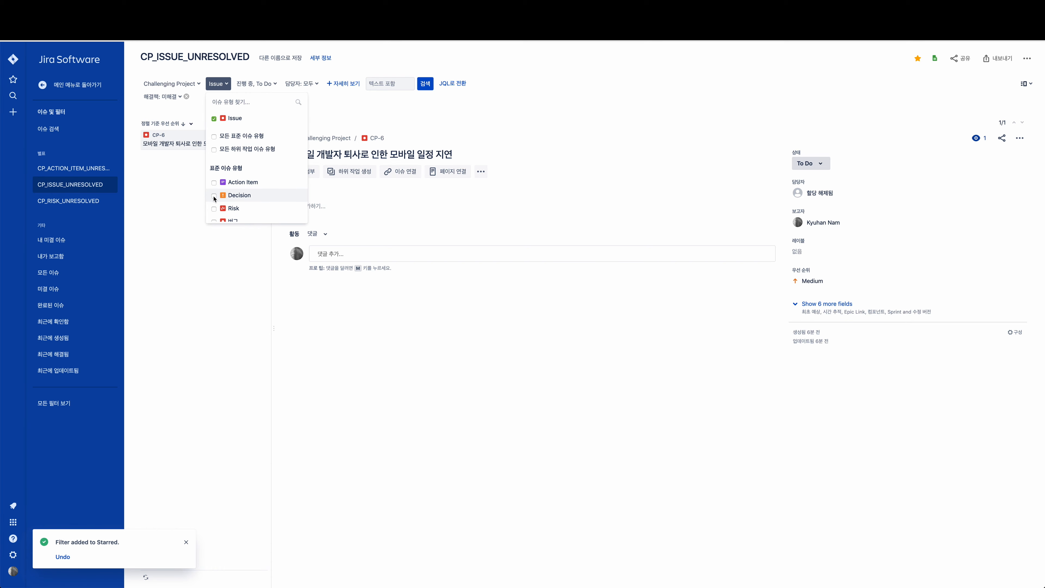
pyautogui.click(214, 119)
pyautogui.click(178, 234)
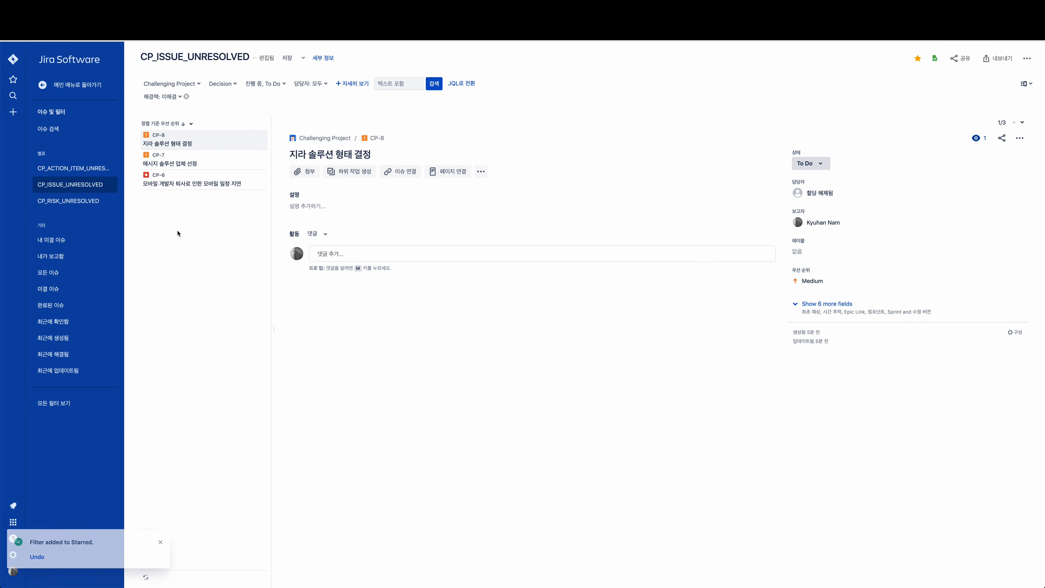
# Clear all selected statuses from the Decision search so that it covers every status.
pyautogui.click(265, 84)
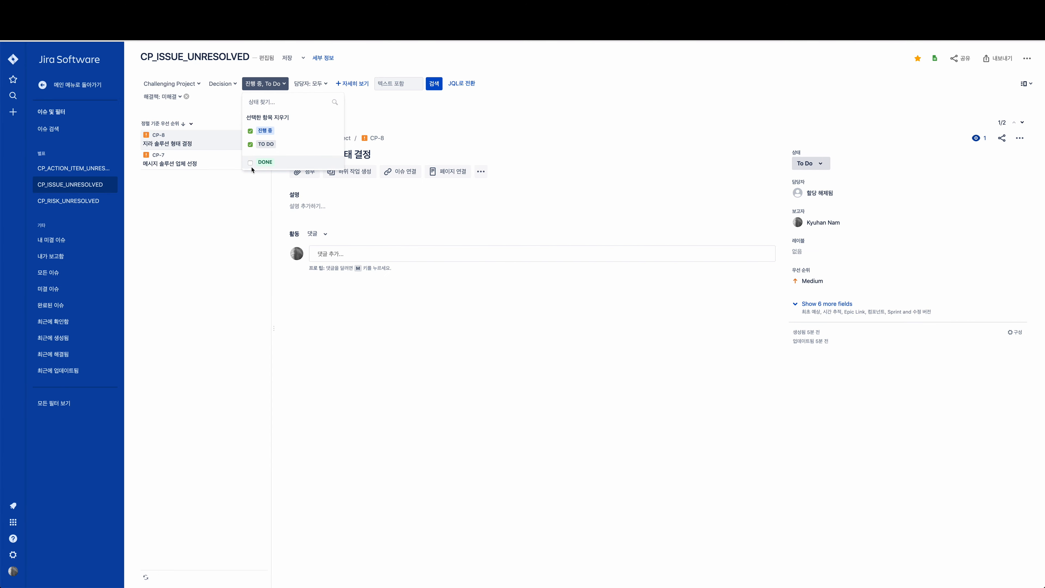
pyautogui.click(268, 117)
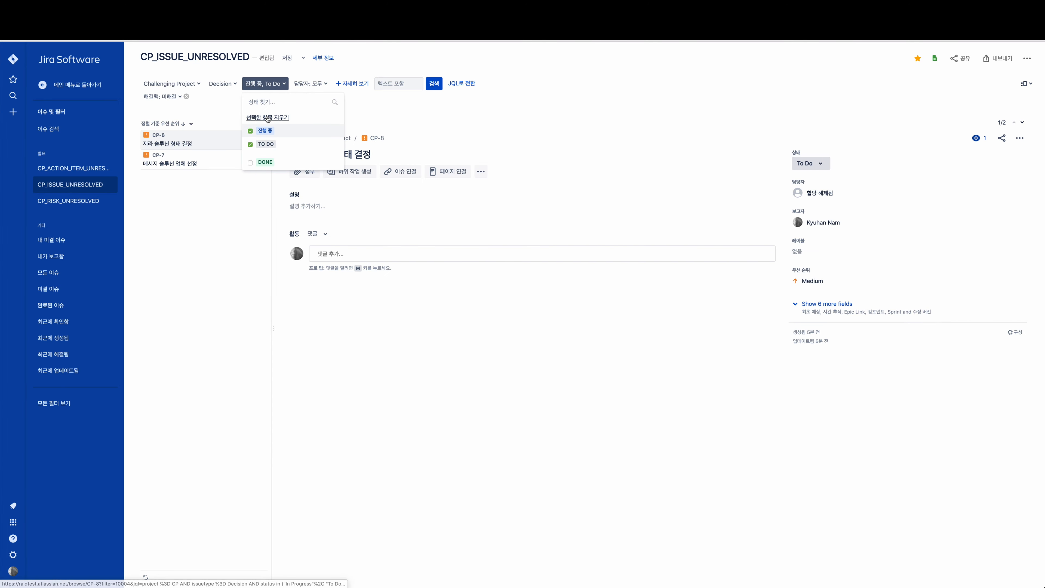
pyautogui.click(251, 212)
# Save the Decision search as a separate filter named "CP_DECISION".
pyautogui.click(302, 58)
pyautogui.click(318, 76)
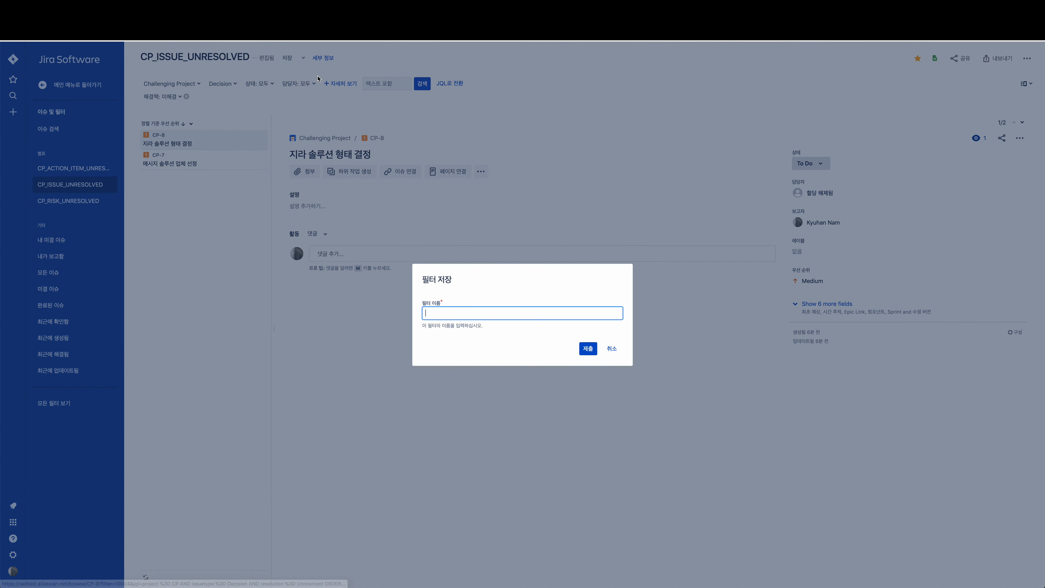
pyautogui.write('CP_DECISION_')
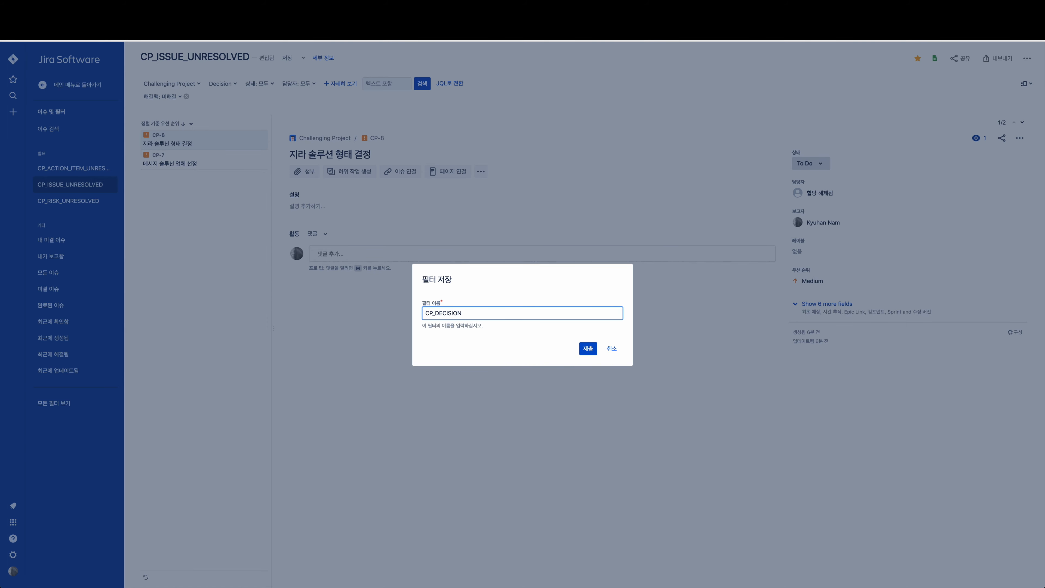
pyautogui.click(592, 350)
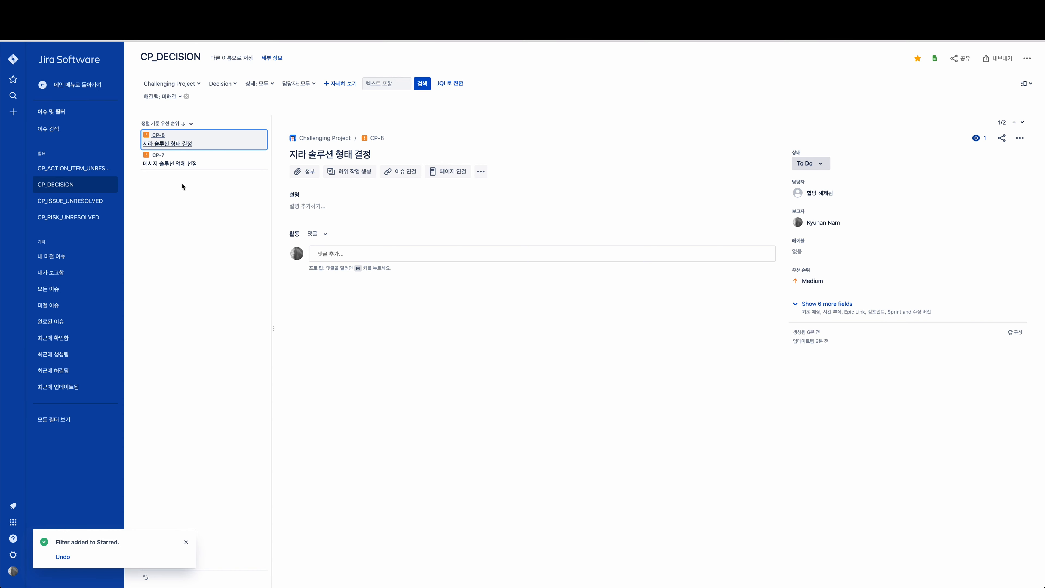
# Remove Decision from the type criterion to list unresolved items of all types in Challenging Project.
pyautogui.click(223, 83)
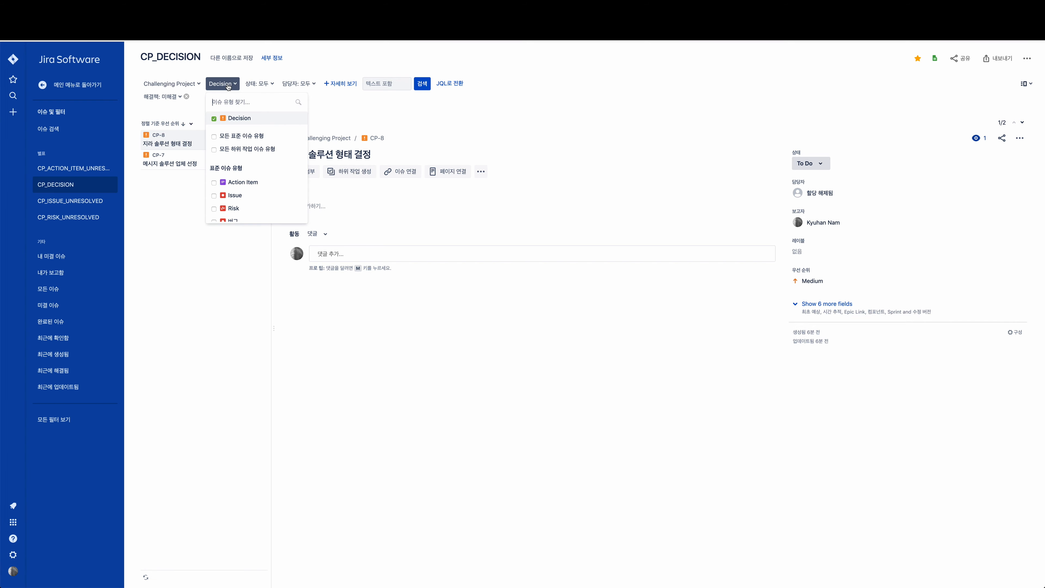
pyautogui.click(213, 119)
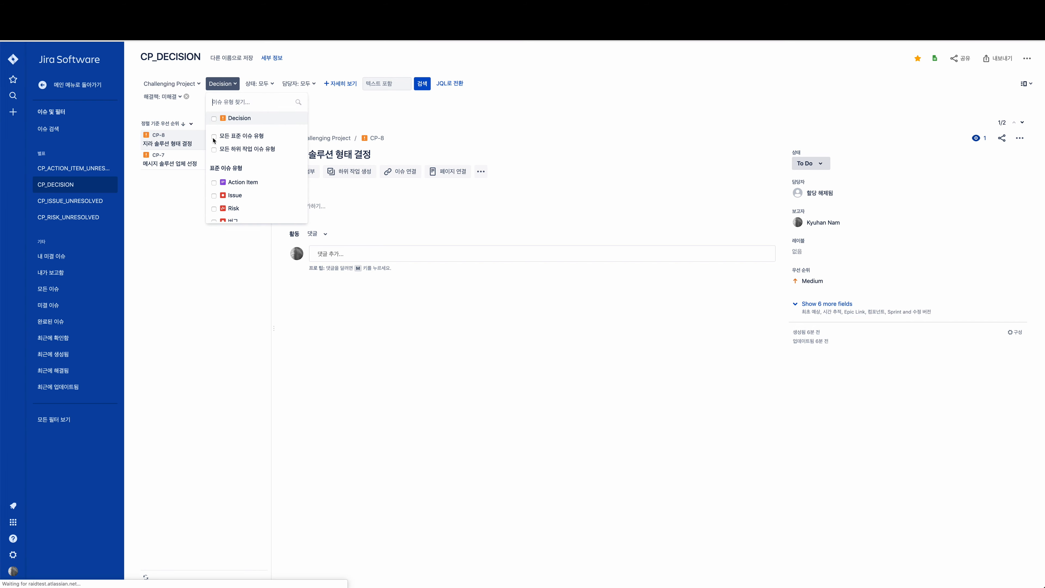
pyautogui.click(251, 338)
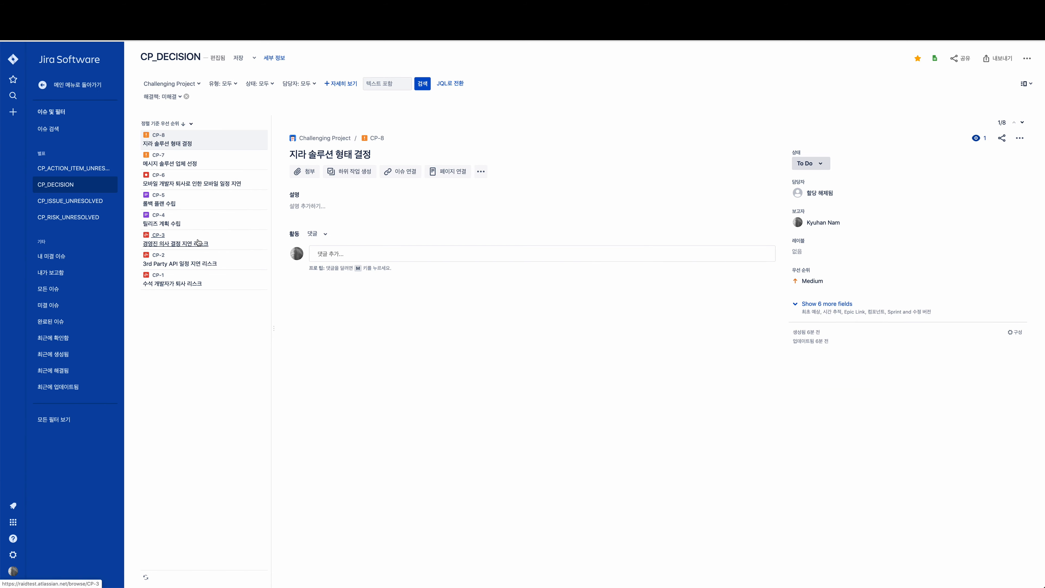
# Save the description "우리와 일하는 3rd party가 항상 어리버리 했으므로, 제공해야 하는 API를 적정 시점에 제공하지 못할 리스크 있음" on risk CP-2.
pyautogui.click(198, 263)
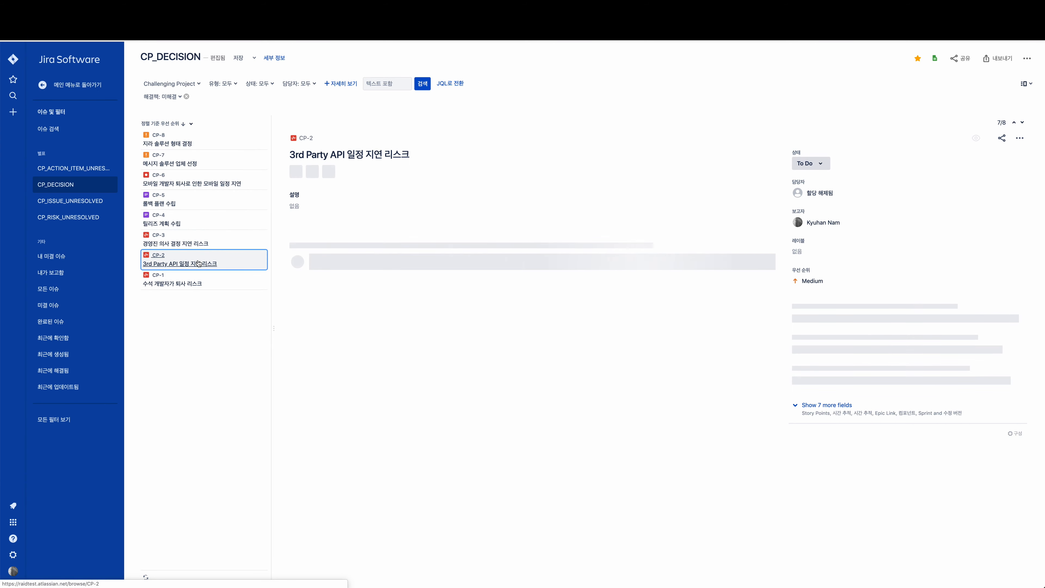
pyautogui.click(294, 205)
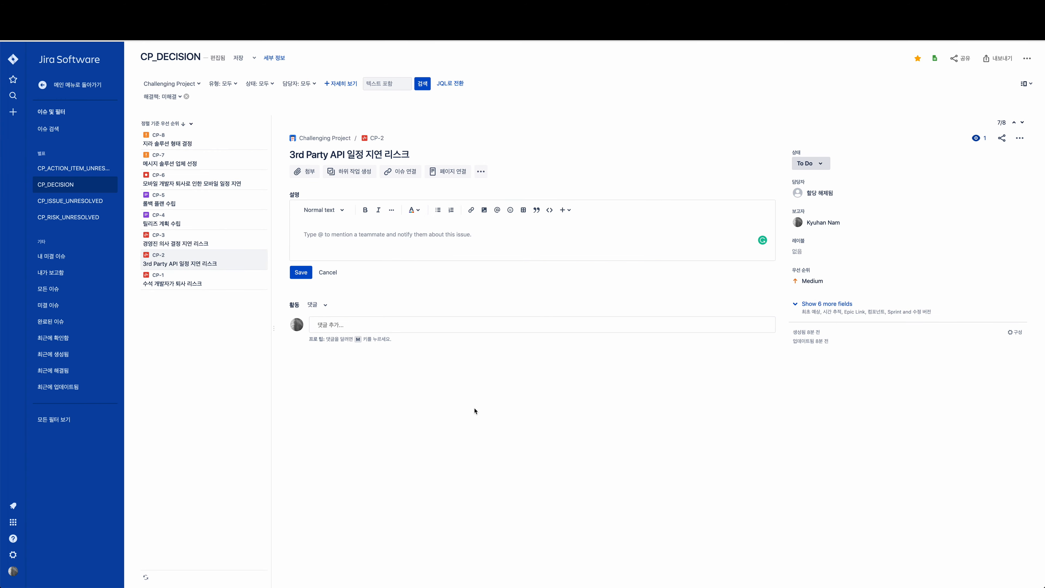
pyautogui.write('우림')
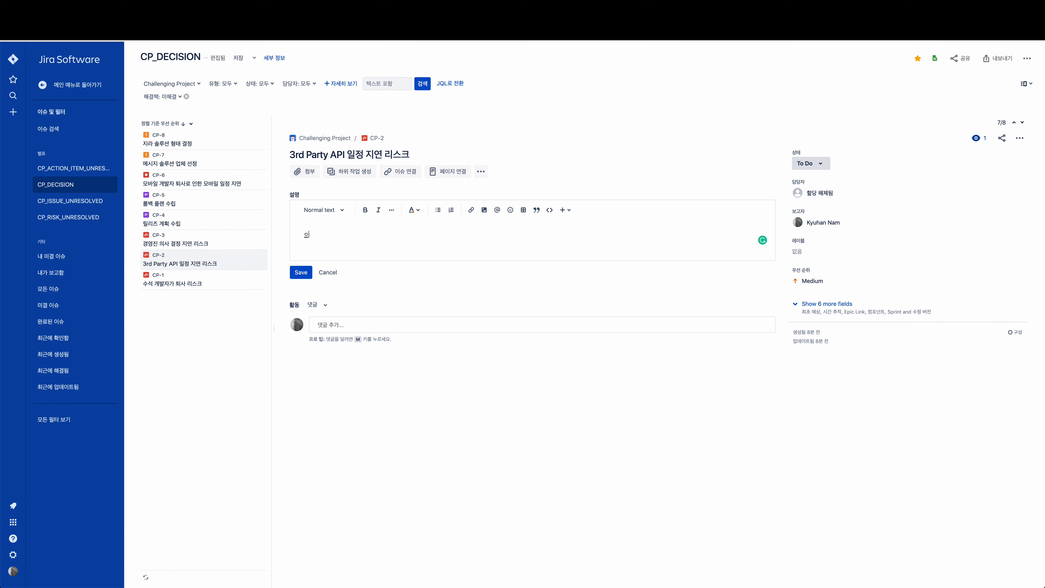
pyautogui.write('와 일하는 3')
pyautogui.write('rd par')
pyautogui.write('ty가 항상 열')
pyautogui.write('리버리 했으므로, ')
pyautogui.write('제공흐')
pyautogui.write('야 하는 API f')
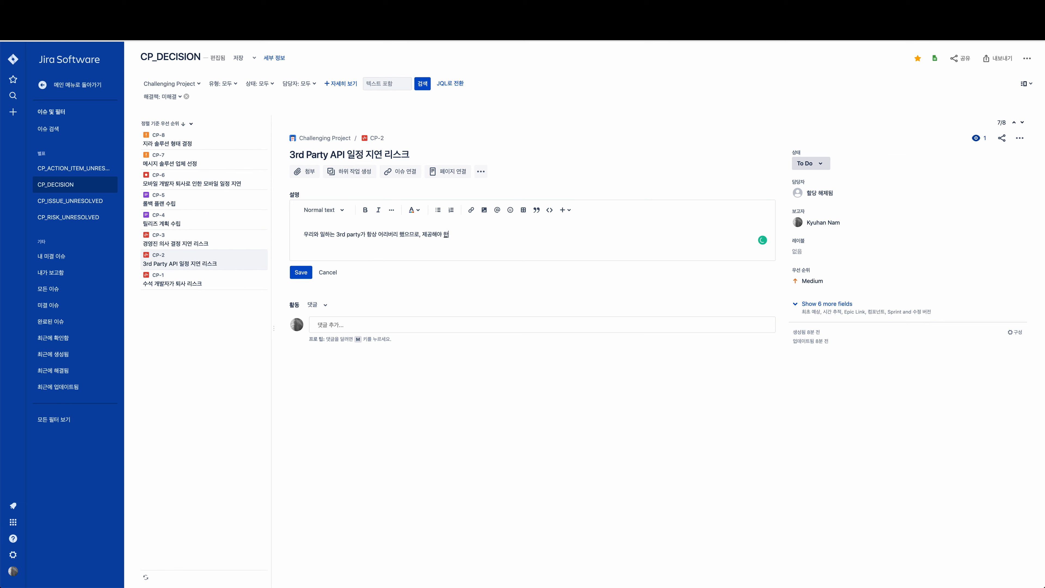
pyautogui.write('mf')
pyautogui.press('BackSpace')
pyautogui.write('를 적정 시점에 제공하지 못할 리스크 있음')
pyautogui.click(303, 274)
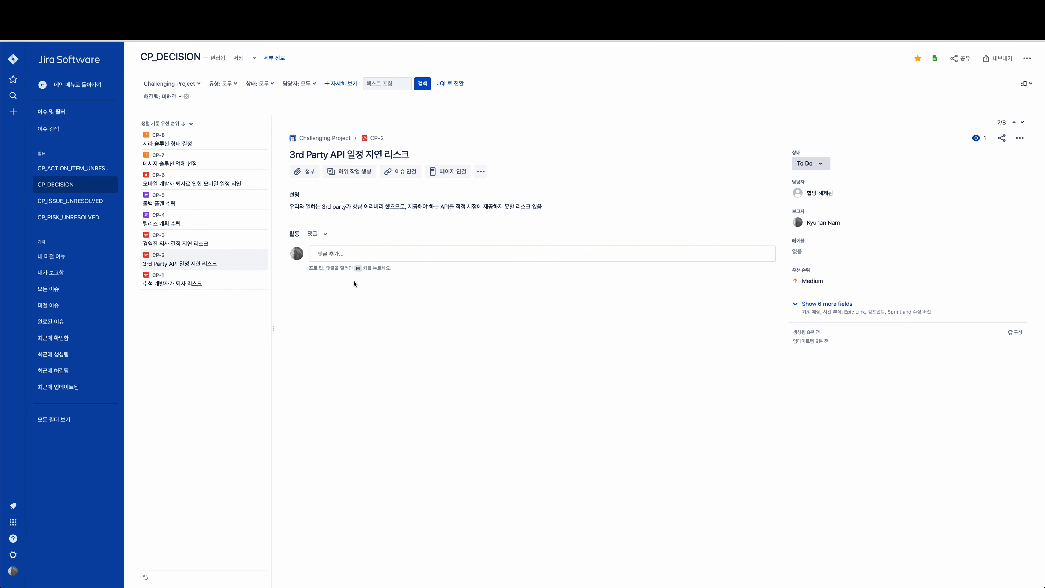
# Save the description "수석 개발자가 최근 낯빛이 좋지 않고, 우환이 깊어 보임" on risk CP-1.
pyautogui.click(189, 283)
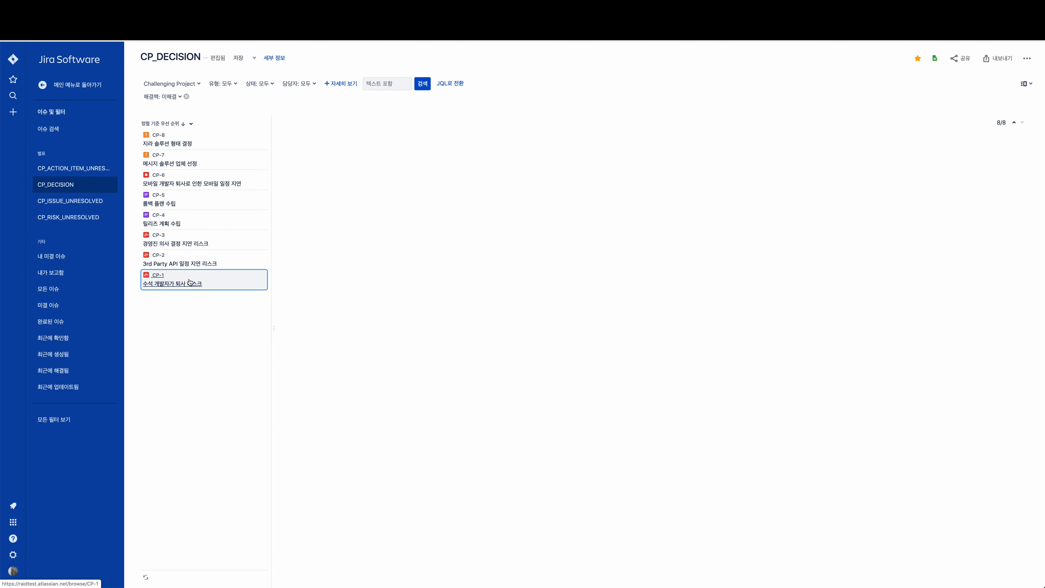
pyautogui.click(316, 205)
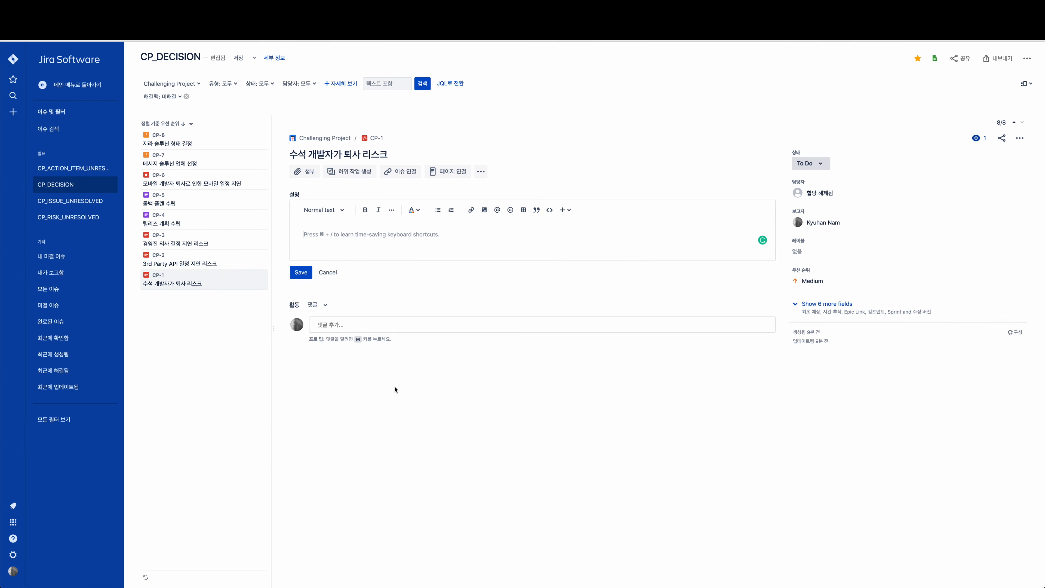
pyautogui.write('수석 개발잒')
pyautogui.write('가 최근 내')
pyautogui.write('빛이')
pyautogui.write(' 좋지 않고, ')
pyautogui.write('걱정으')
pyautogui.press('BackSpace')
pyautogui.press('BackSpace')
pyautogui.press('BackSpace')
pyautogui.write('우환이 깊어 보임')
pyautogui.click(304, 272)
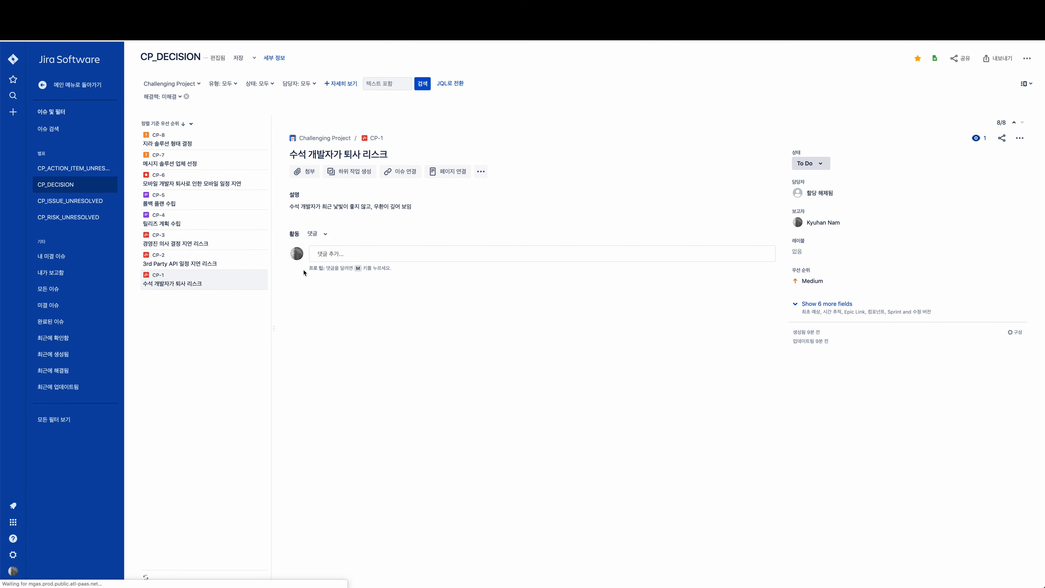
pyautogui.click(351, 345)
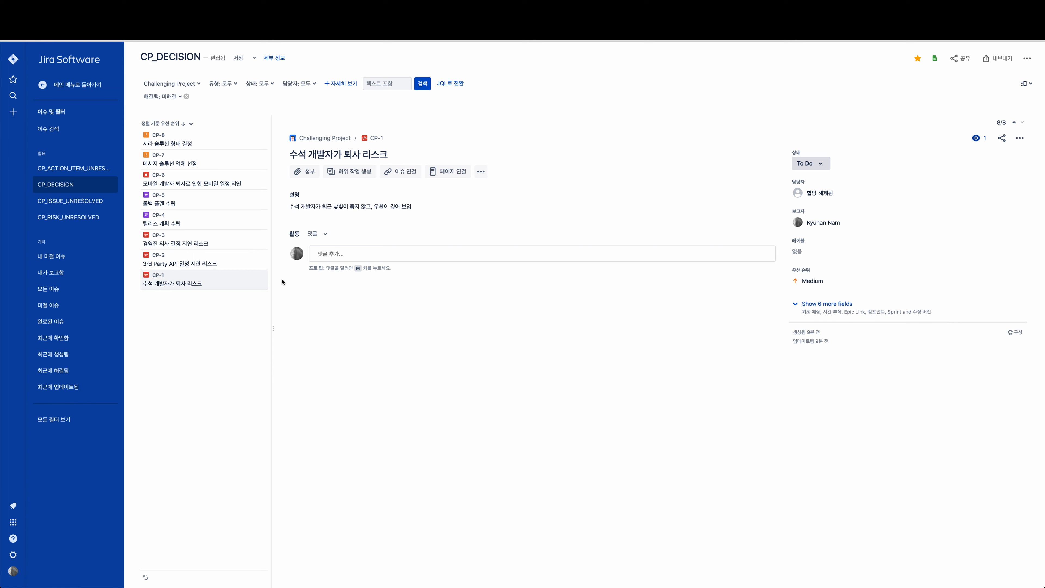
# Set the status of risk CP-3 (경영진 의사 결정 지연 리스크) to 진행 중.
pyautogui.click(200, 245)
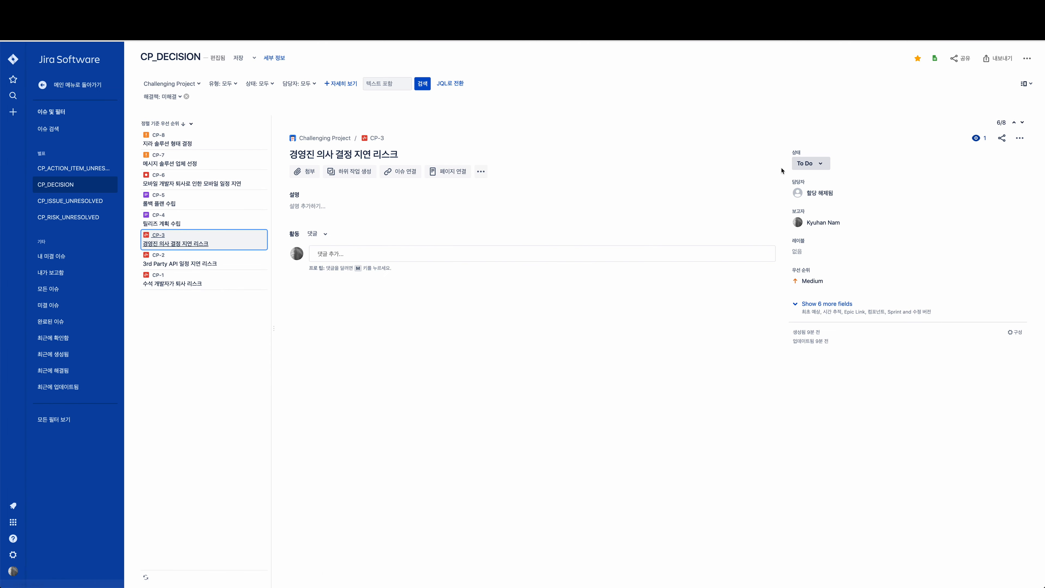
pyautogui.click(807, 164)
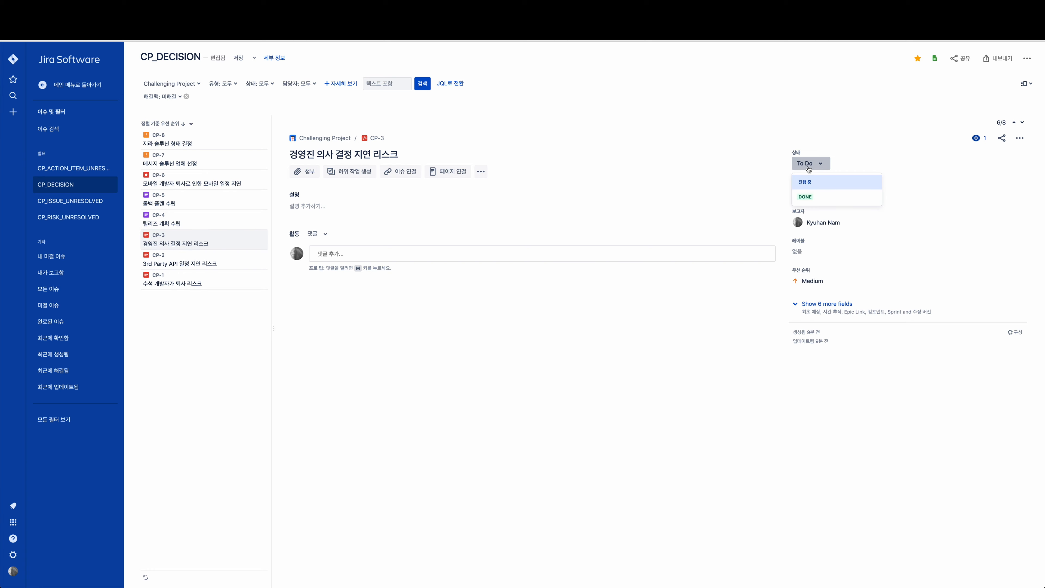
pyautogui.click(807, 182)
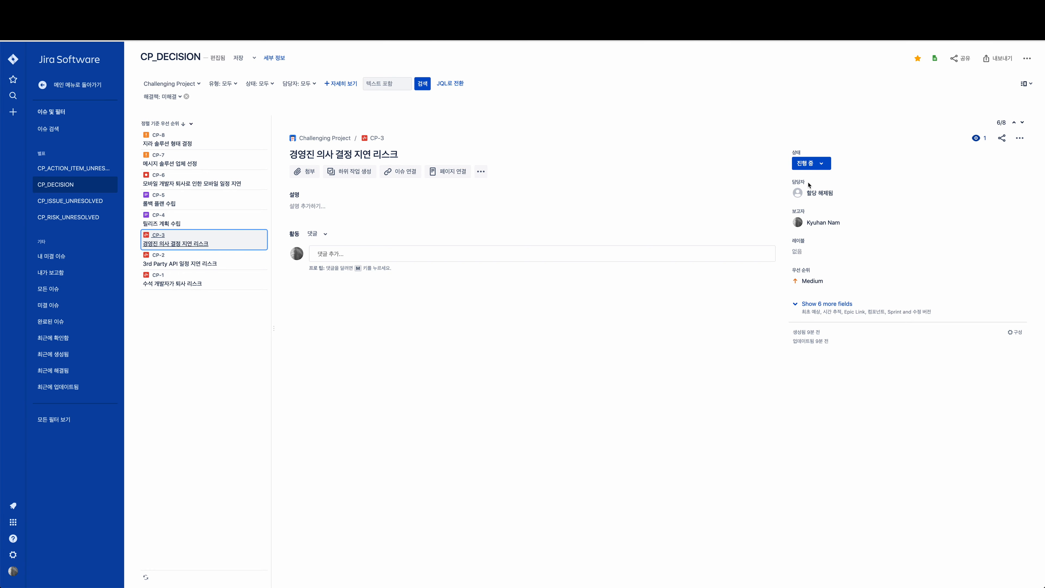
# Set the status of the 3rd Party API risk CP-2 to 진행 중, followed by DONE.
pyautogui.click(164, 274)
pyautogui.click(199, 263)
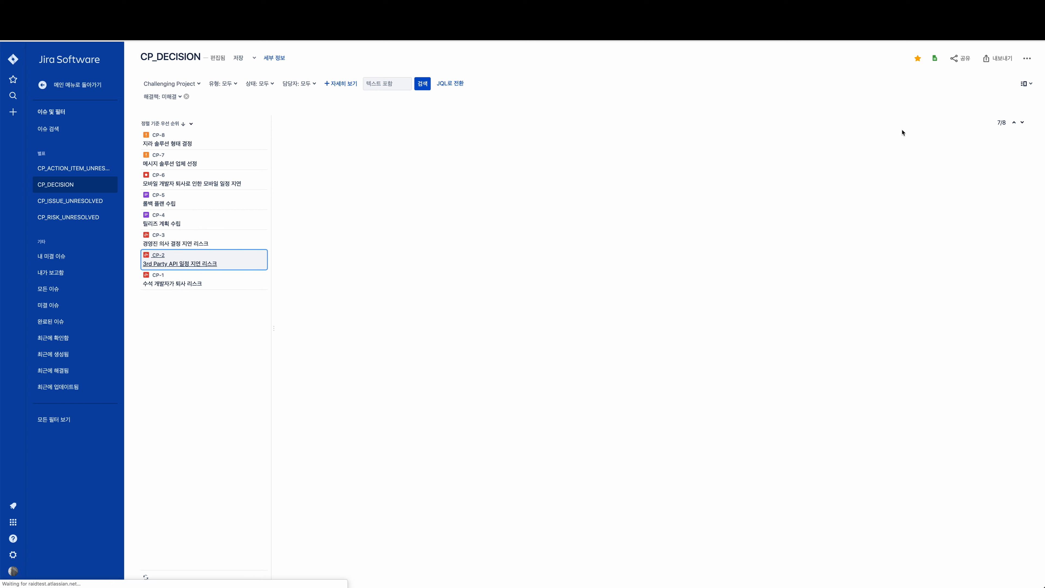
pyautogui.click(808, 163)
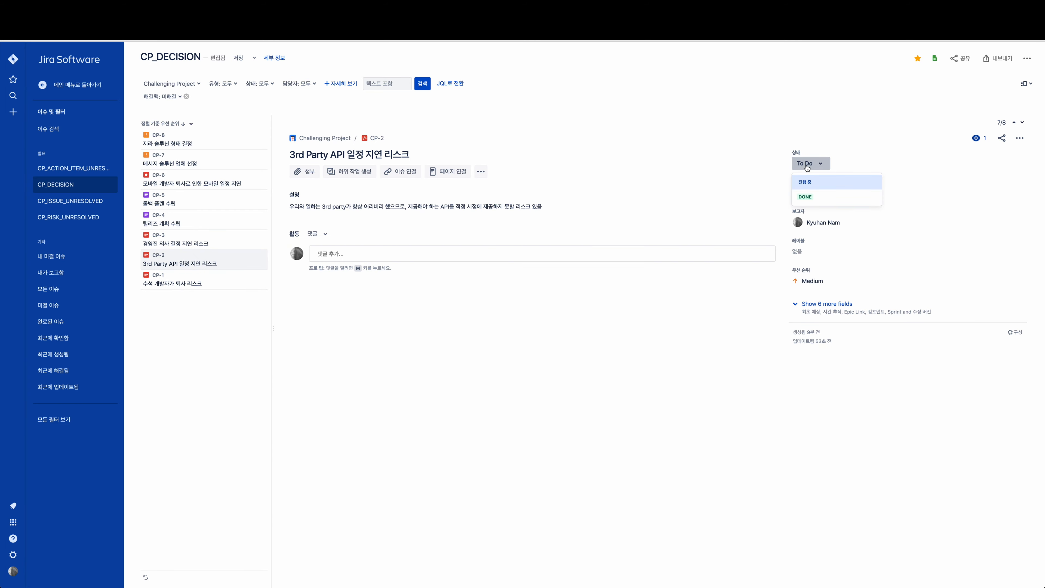
pyautogui.click(812, 186)
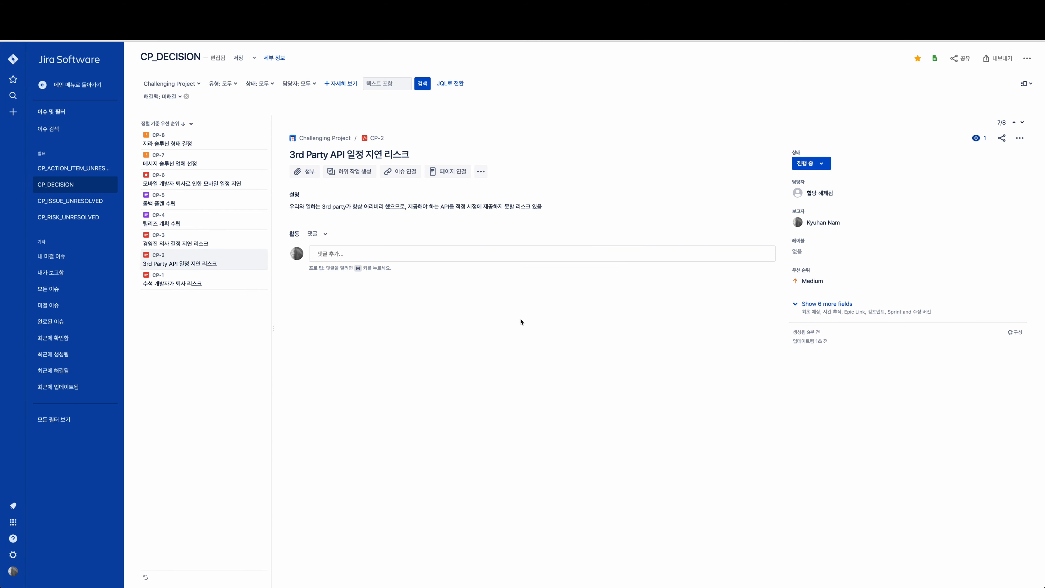
pyautogui.click(816, 167)
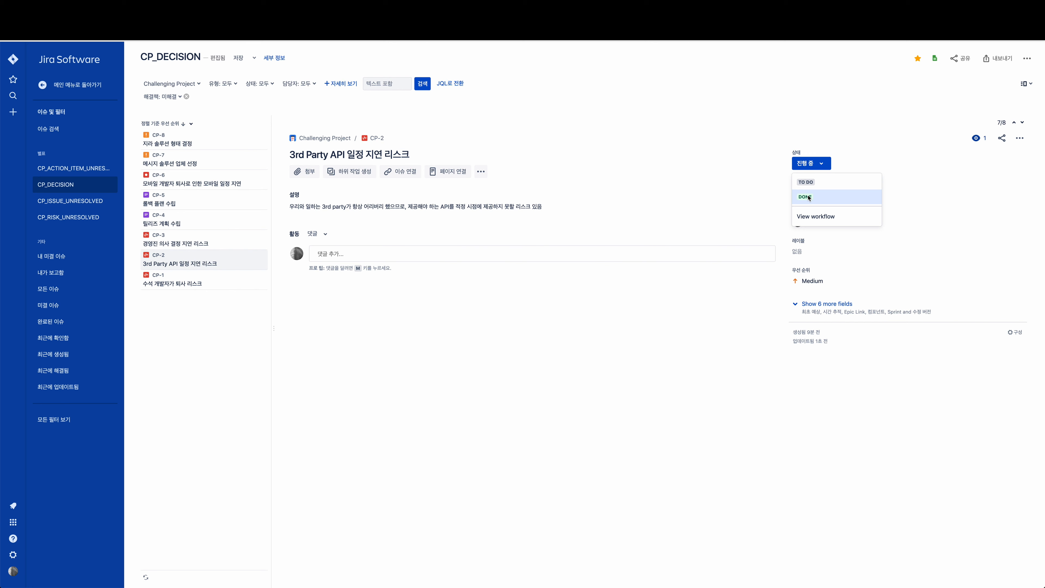
pyautogui.click(806, 197)
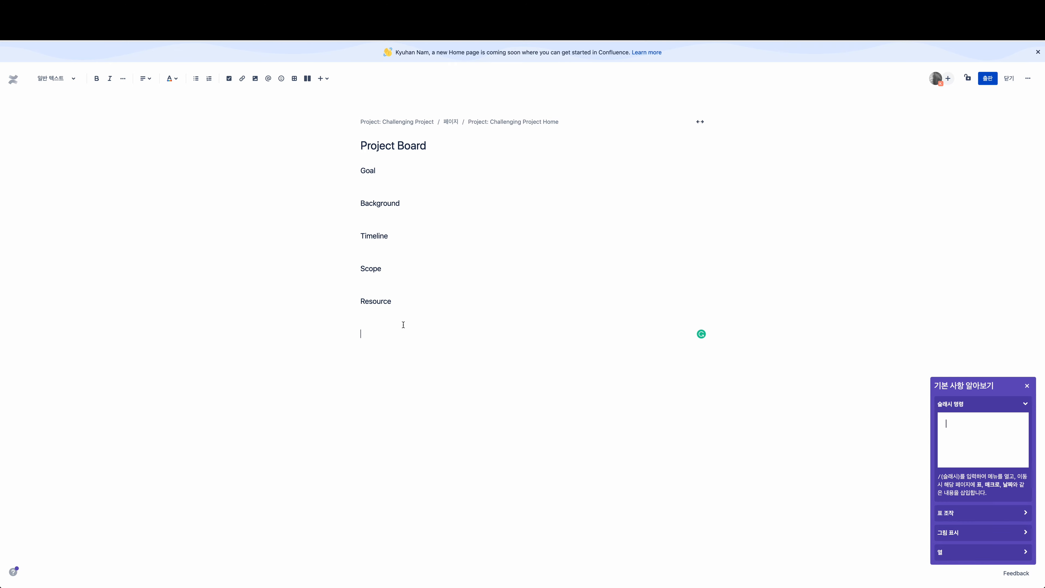
# In the Confluence Project Board draft, add a "Risk" line below Resource, followed by the line "3rd API Risk → 해결되었음...".
pyautogui.write('R')
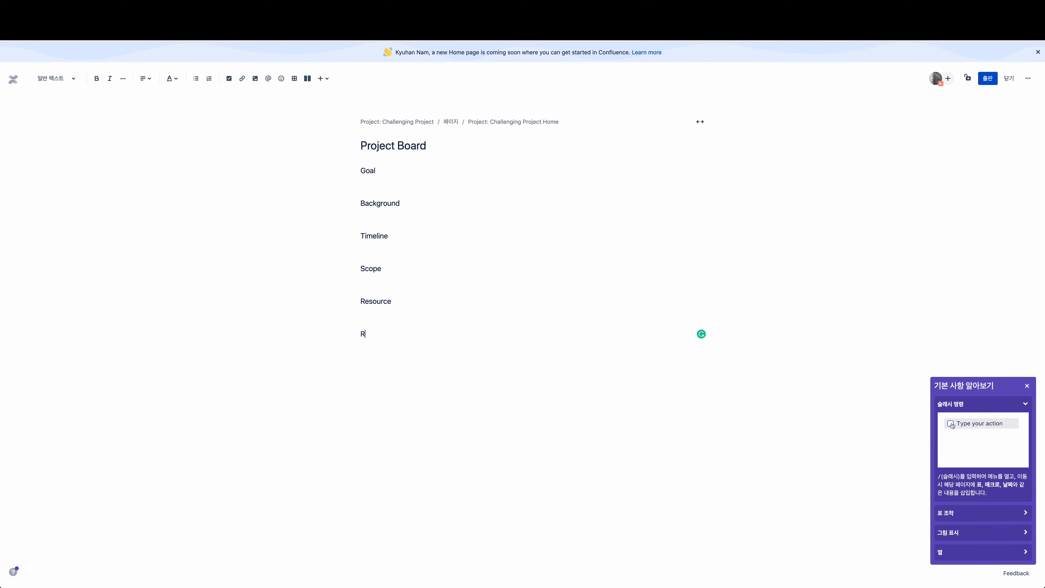
pyautogui.write('isk')
pyautogui.press('Return')
pyautogui.write('3')
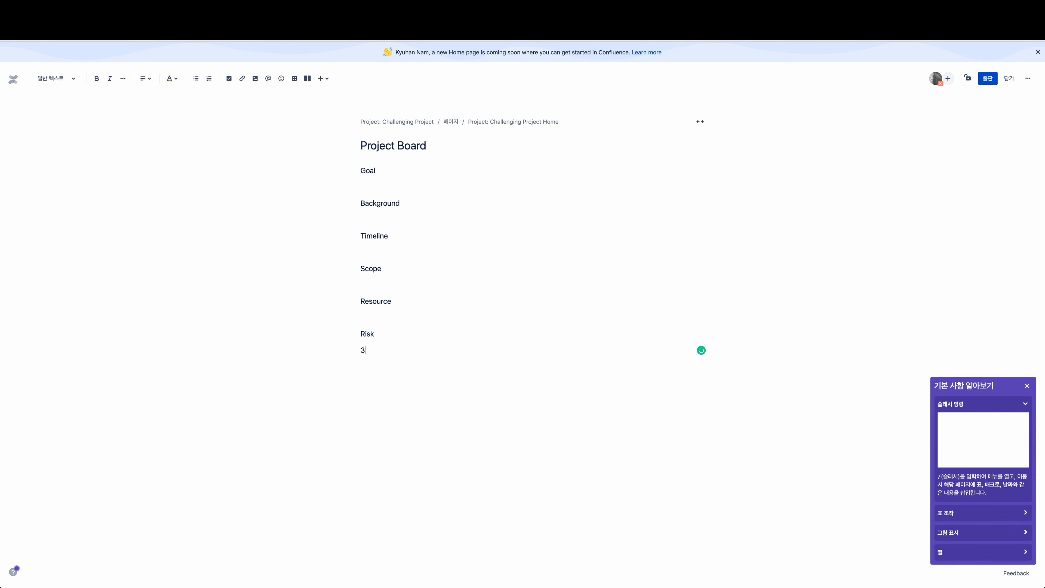
pyautogui.write('rd API ')
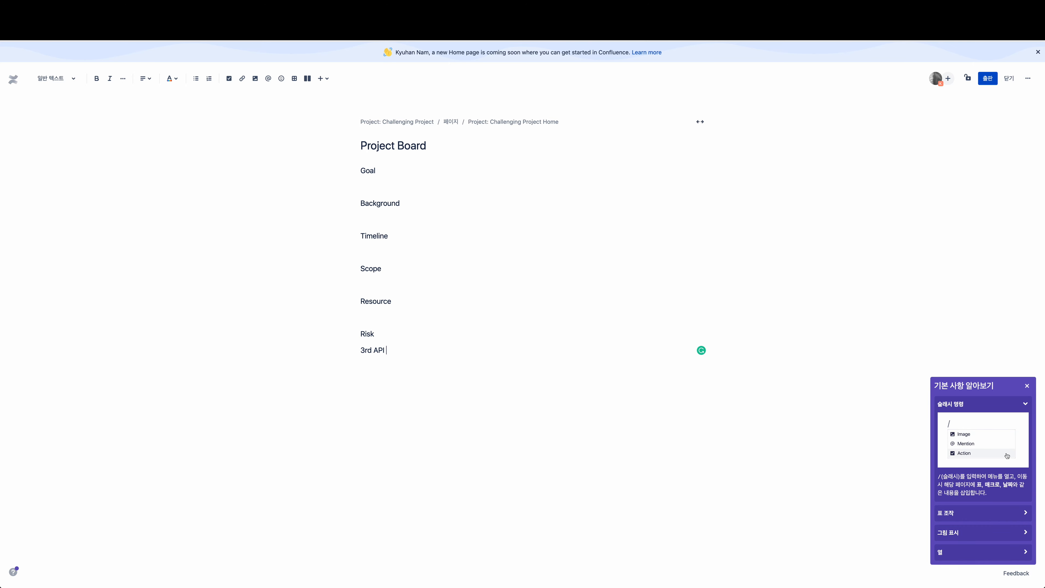
pyautogui.write('Risk ->')
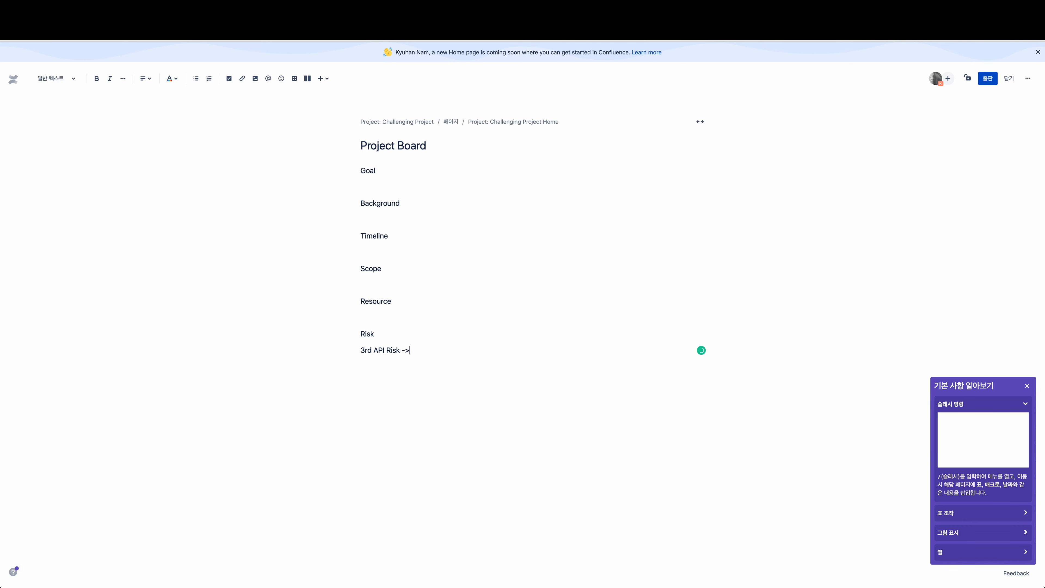
pyautogui.press('BackSpace')
pyautogui.press('BackSpace')
pyautogui.write('→ 해결되었음...')
# Delete the Risk and 3rd API Risk lines below Resource and start inserting a Jira issue/filter there.
pyautogui.hotkey('shift', 'Up')
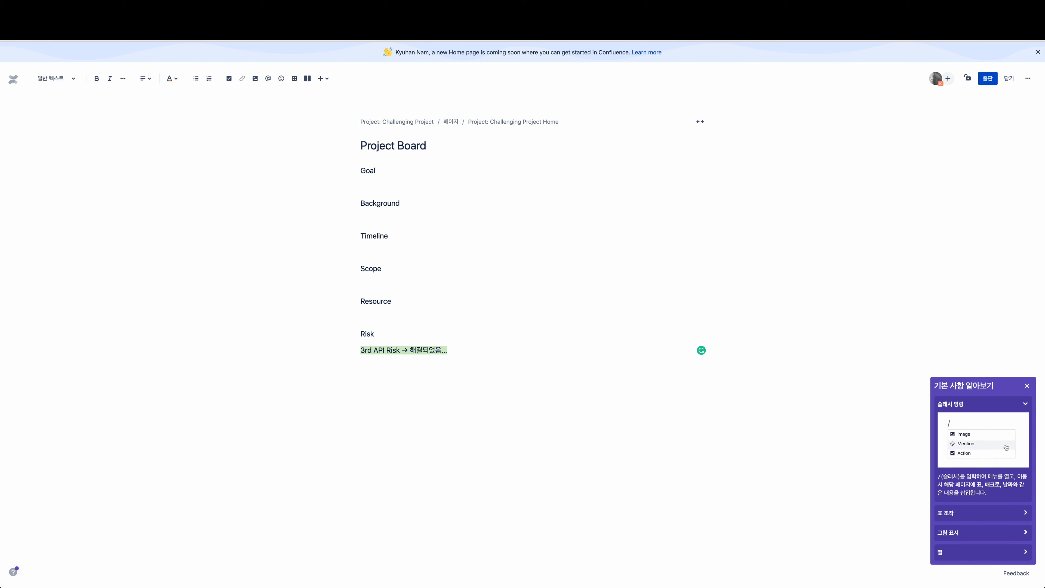
pyautogui.hotkey('shift', 'Up')
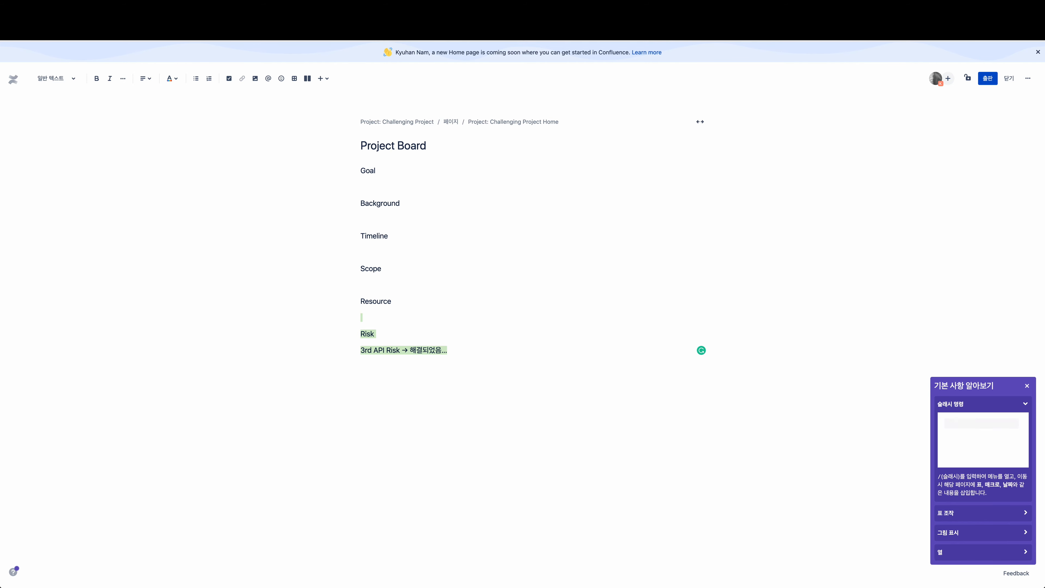
pyautogui.press('BackSpace')
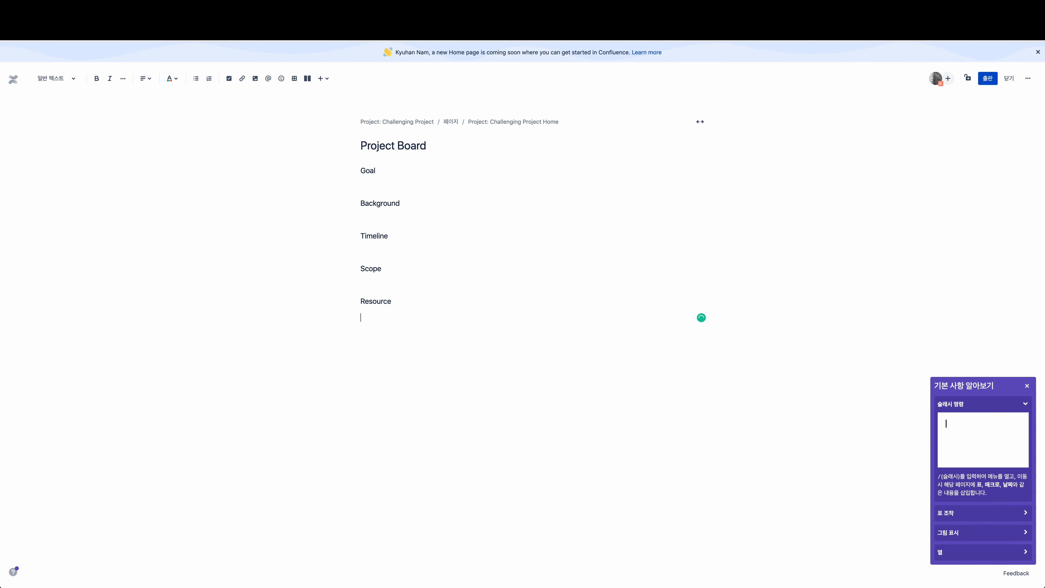
pyautogui.press('Return')
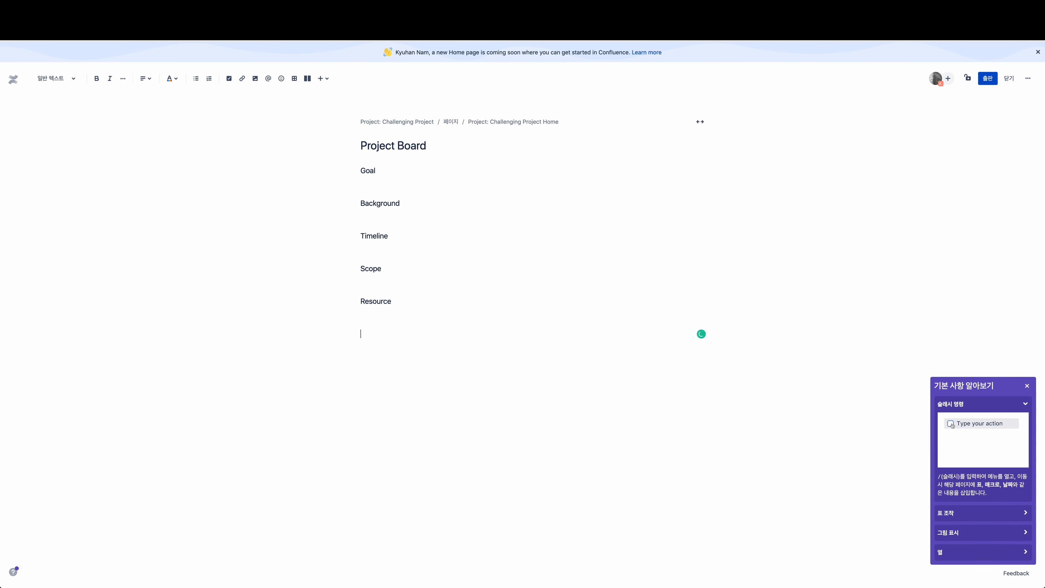
pyautogui.click(322, 79)
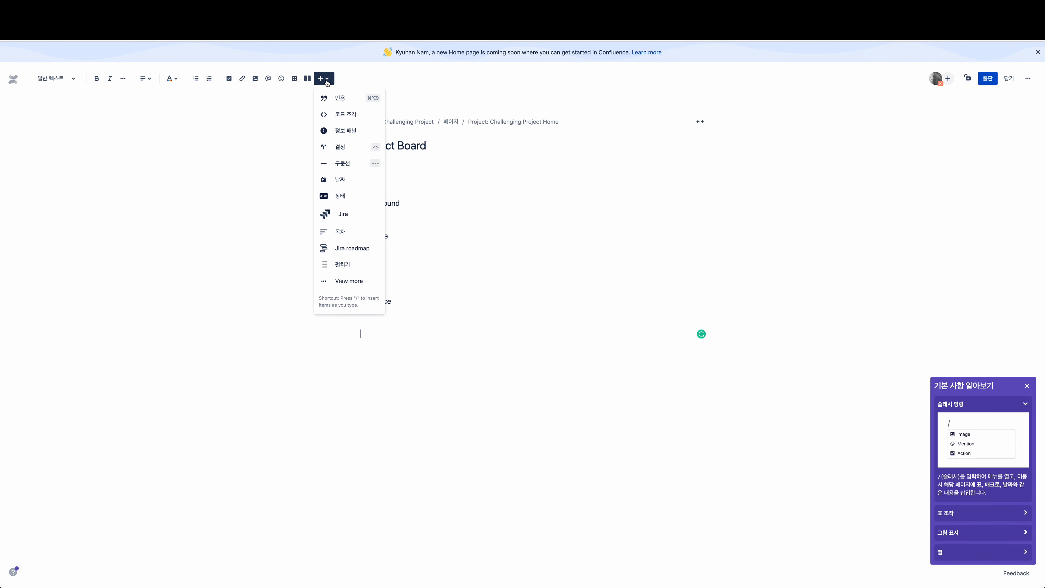
pyautogui.click(347, 218)
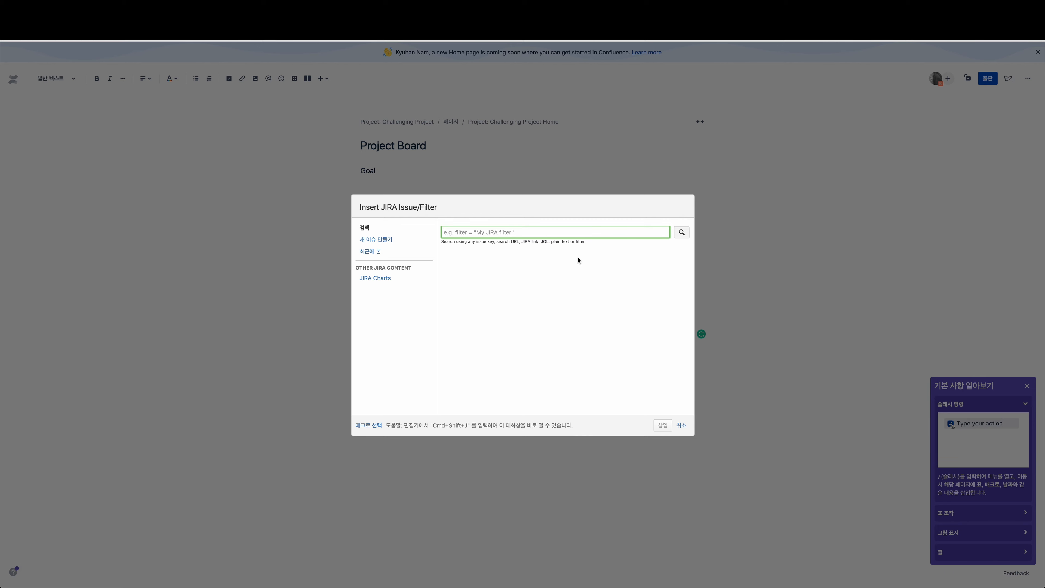
# Try to find the risk filter by searching for CP_RISK, and clear the search text.
pyautogui.write('ㅔ')
pyautogui.press('BackSpace')
pyautogui.write('CP_RISK')
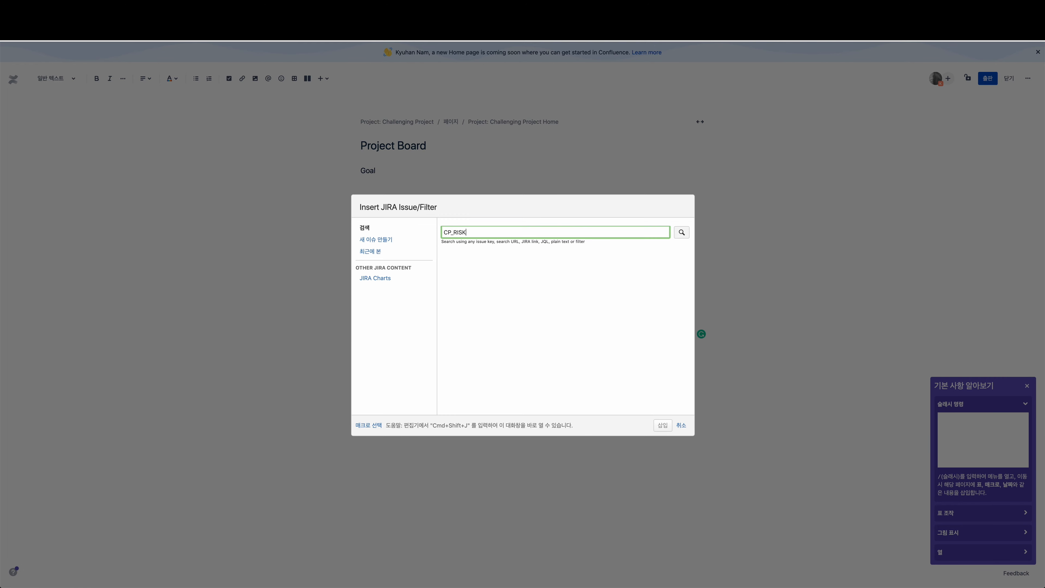
pyautogui.click(682, 233)
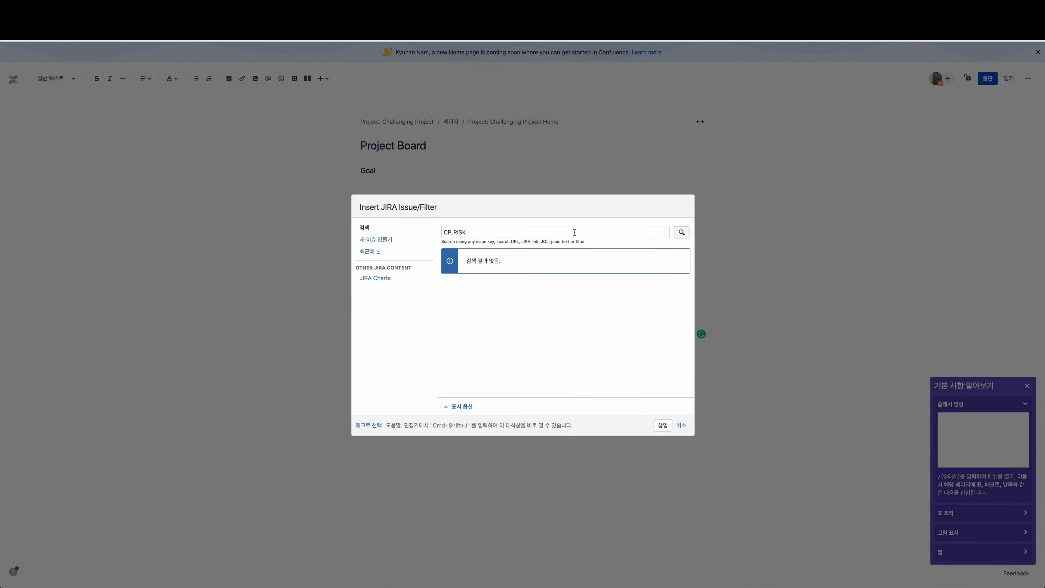
pyautogui.moveTo(574, 232); pyautogui.dragTo(427, 229)
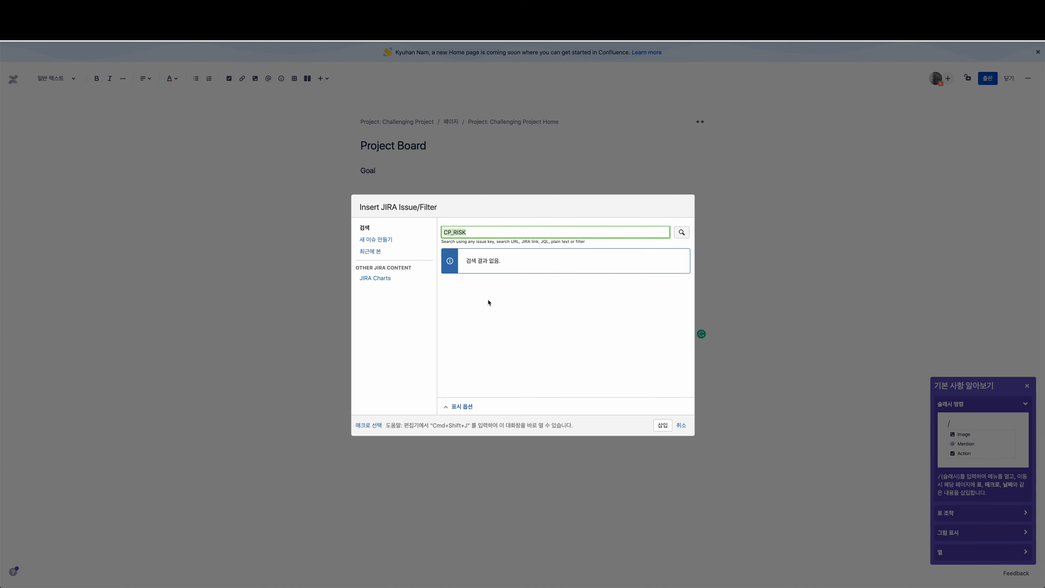
pyautogui.press('BackSpace')
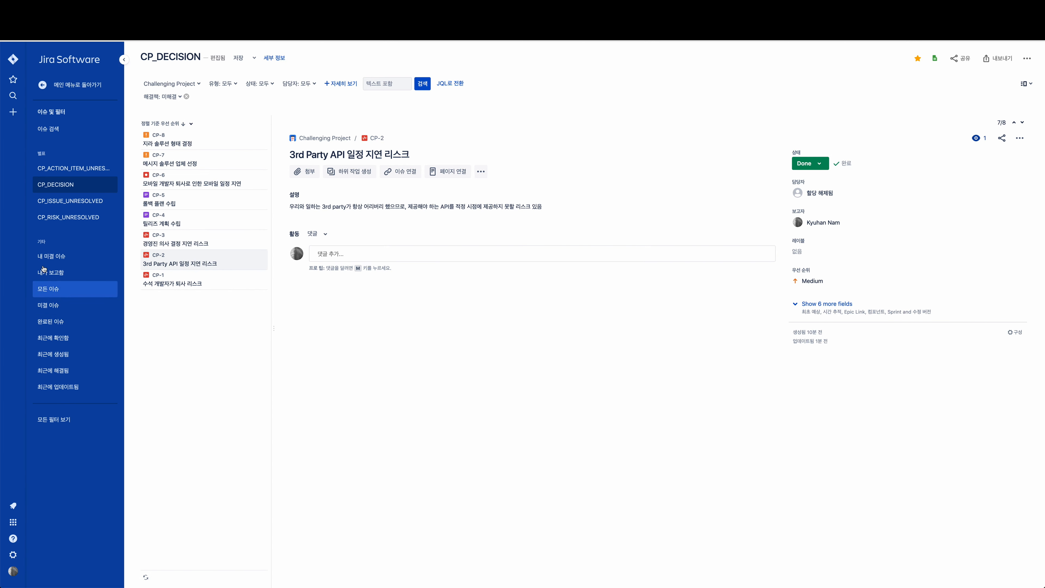
# Look up the CP_RISK_UNRESOLVED filter in Jira's full filter list and search the Confluence insert dialog for filter=10002.
pyautogui.click(56, 417)
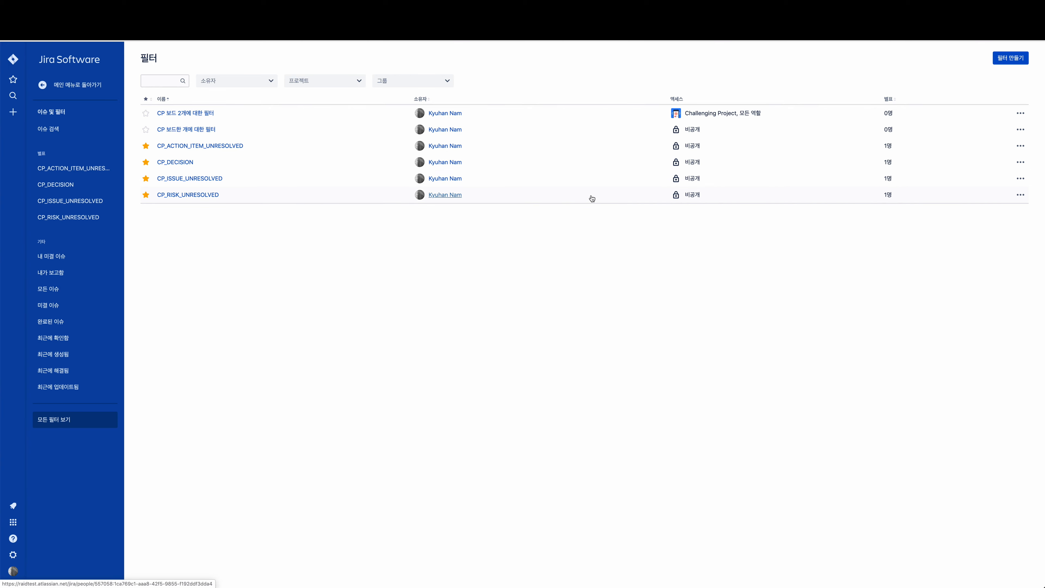
pyautogui.click(1020, 195)
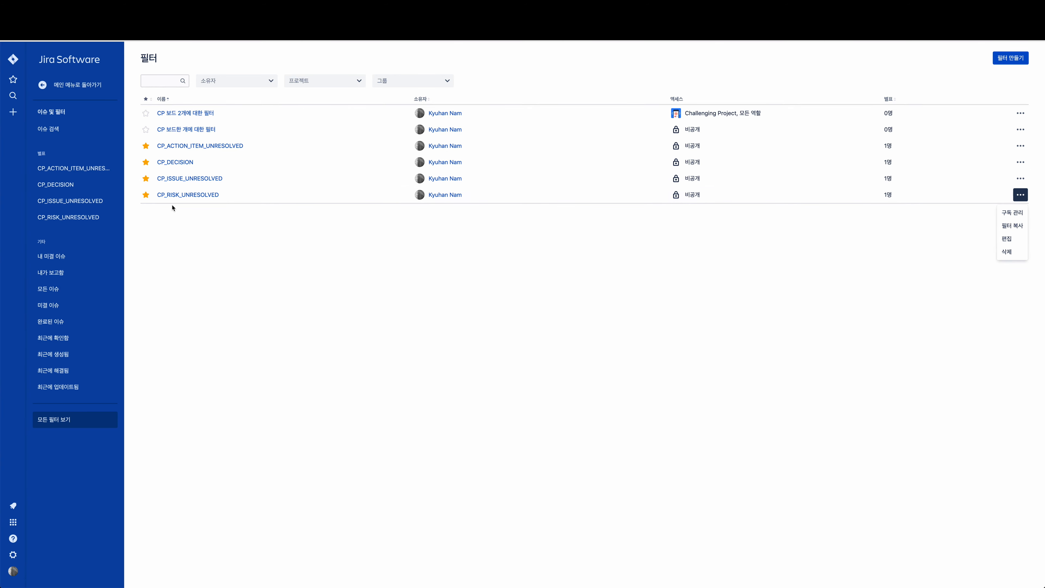
pyautogui.click(192, 195)
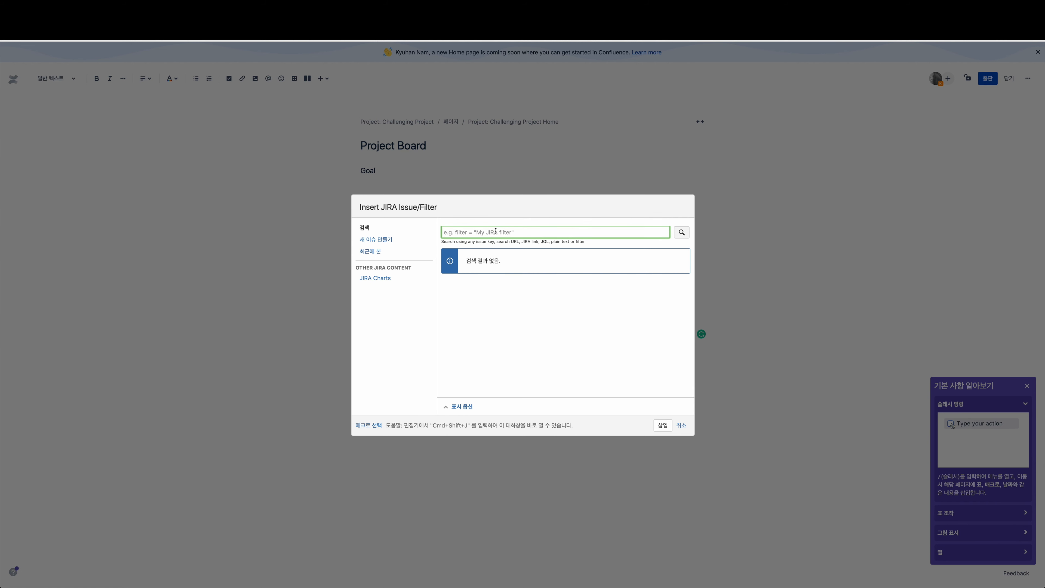
pyautogui.write('filter=10002')
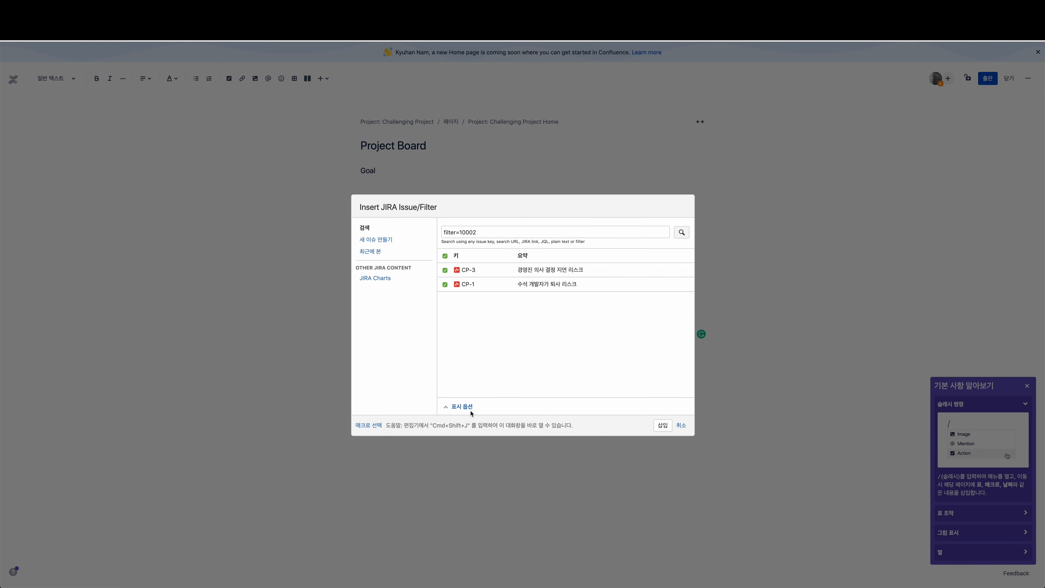
# In the risk table's display options, remove the Updated, Due date, Assignee, Reporter, Status and Resolution columns.
pyautogui.click(462, 407)
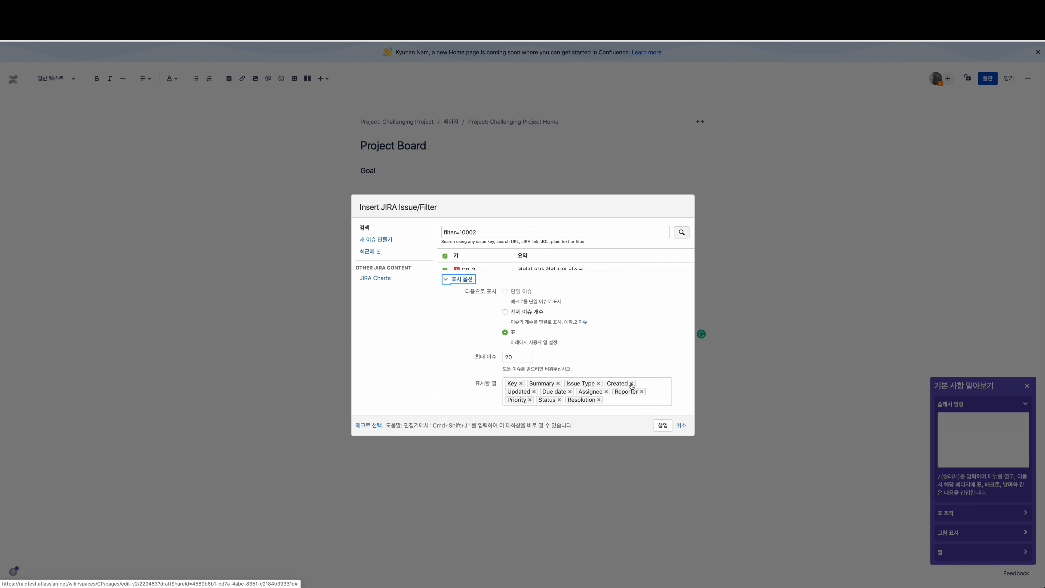
pyautogui.click(533, 392)
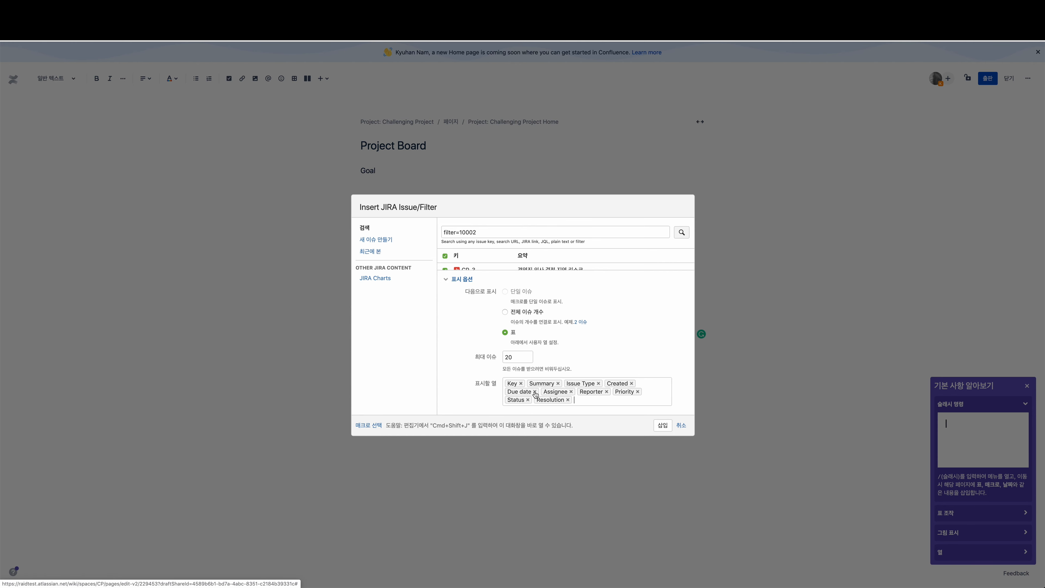
pyautogui.click(535, 394)
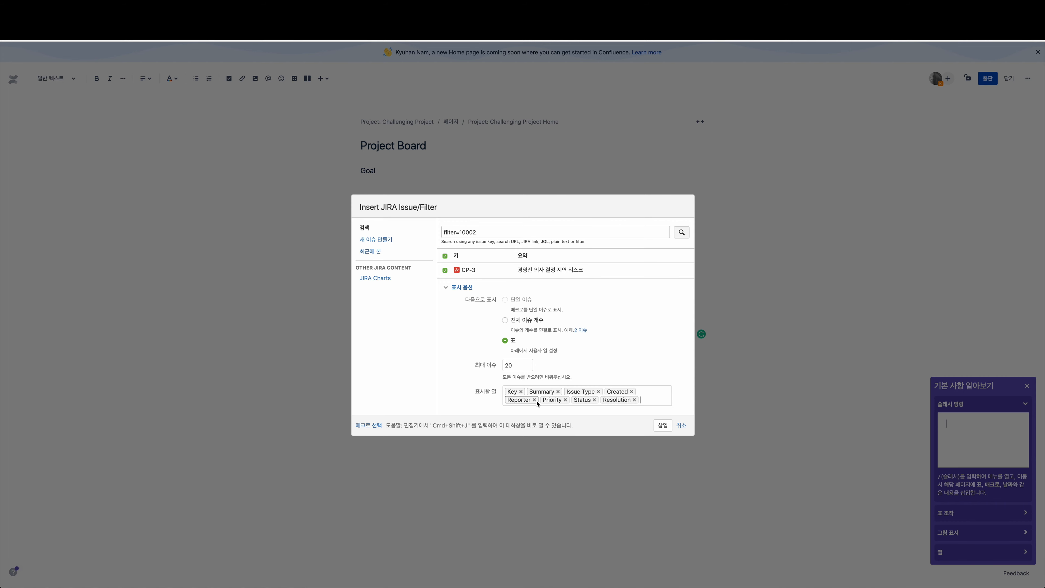
pyautogui.click(533, 400)
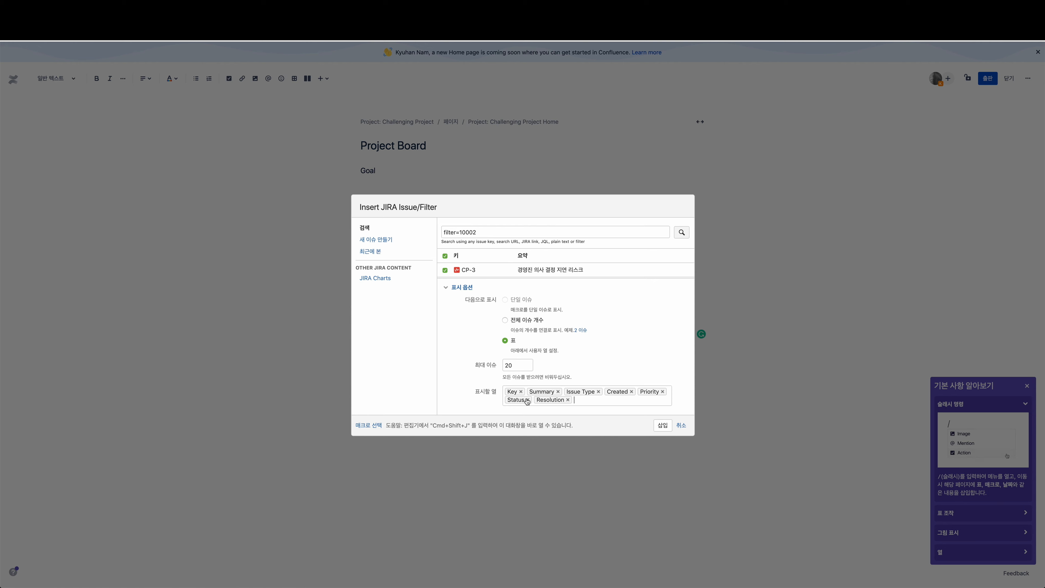
pyautogui.click(529, 400)
pyautogui.click(538, 399)
# Add the Description and Status columns to the risk table and insert it into the page.
pyautogui.write('de')
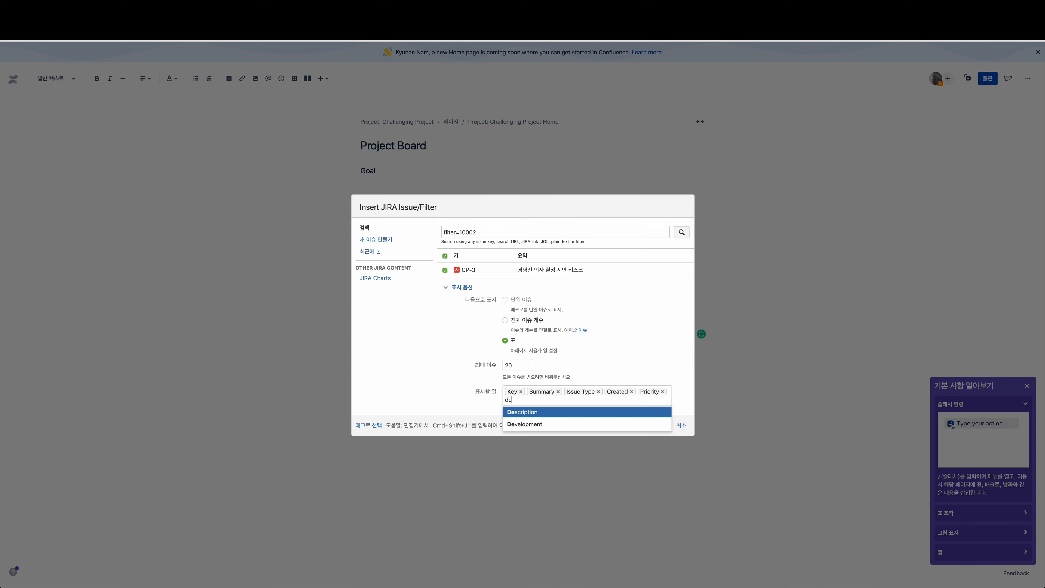
pyautogui.press('Return')
pyautogui.write('stat')
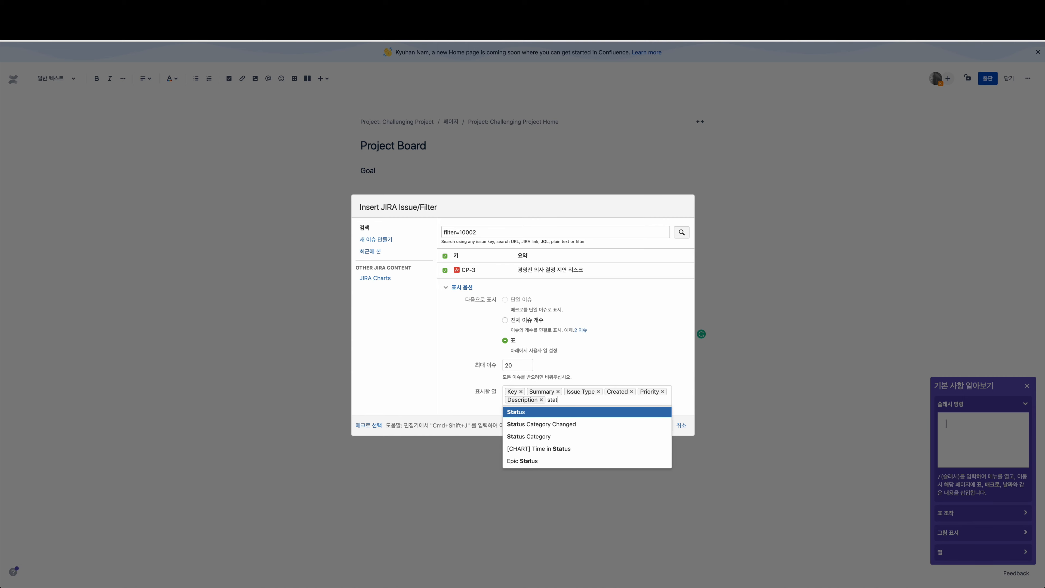
pyautogui.press('Return')
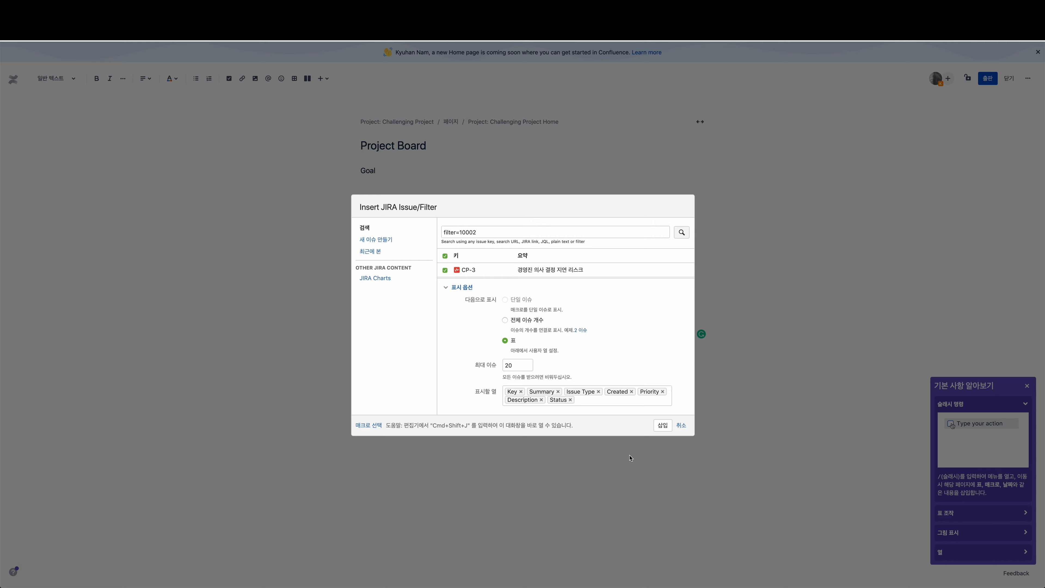
pyautogui.click(661, 427)
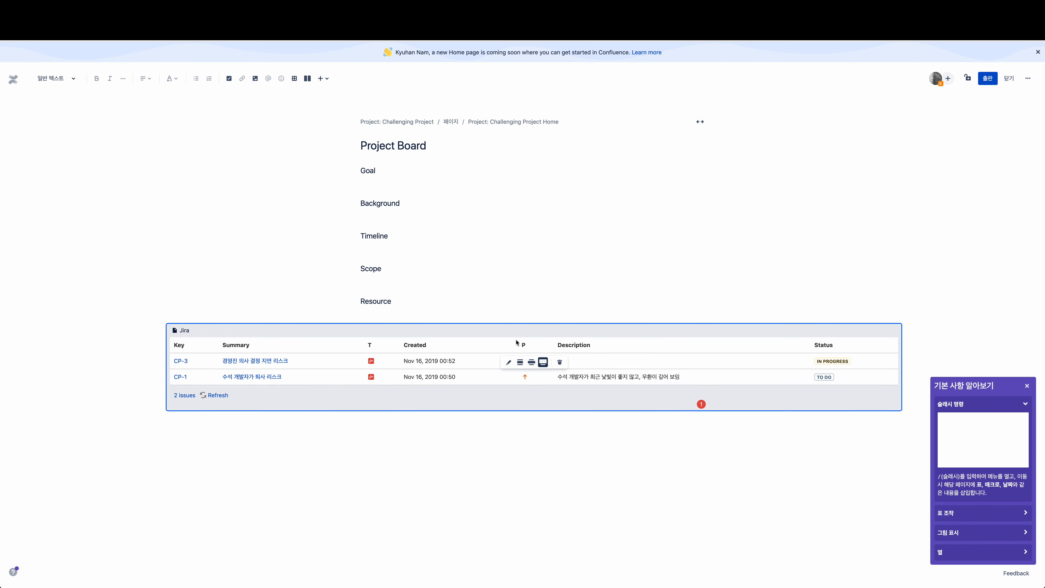
# Add a "Risk" line below Resource, directly above the inserted Jira risk table.
pyautogui.click(392, 315)
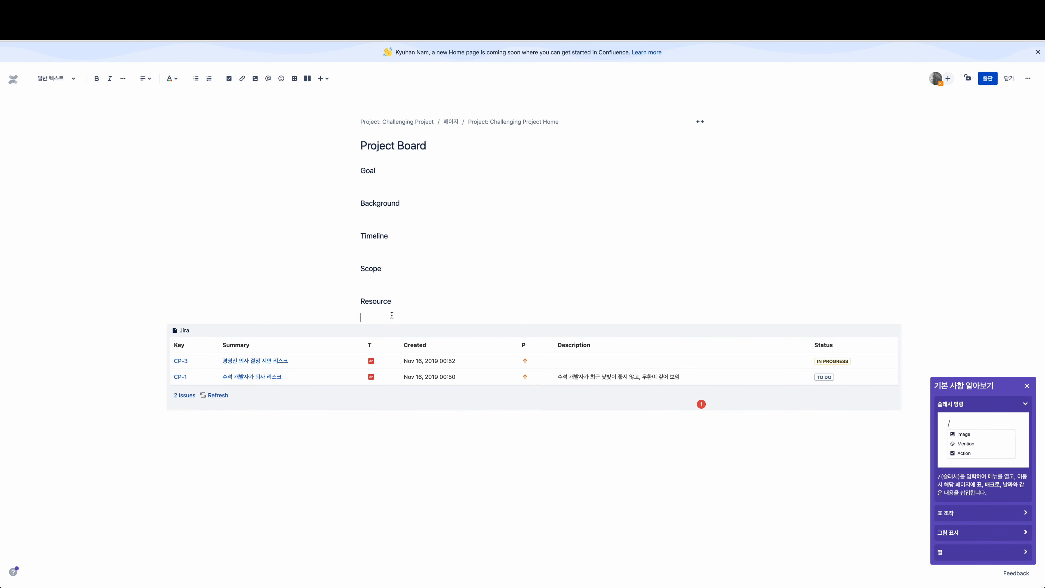
pyautogui.write('R')
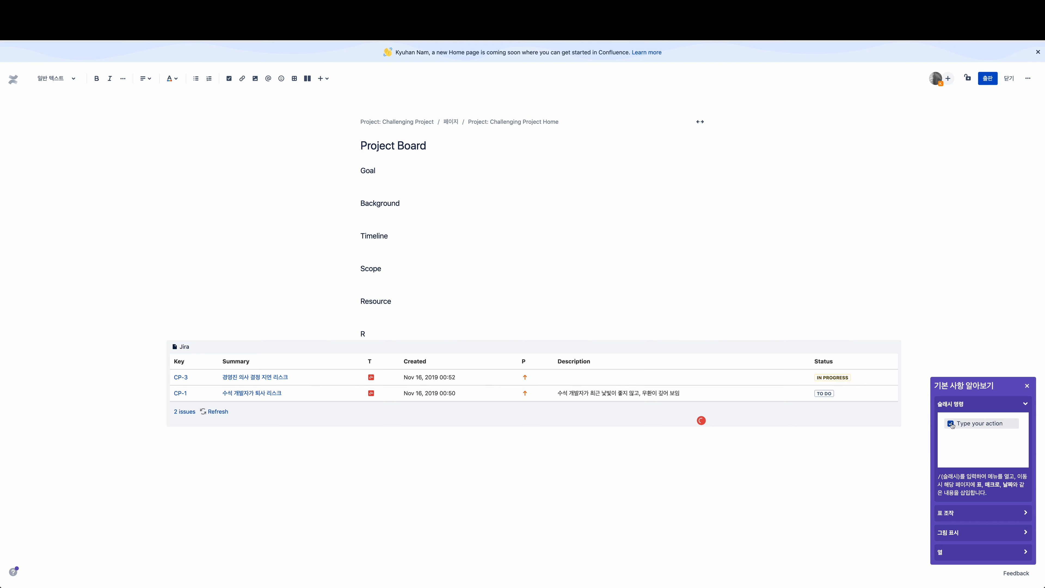
pyautogui.write('isk')
# Add an "Action Item" line below the Jira risk table, followed by an empty line.
pyautogui.press('Down')
pyautogui.press('Down')
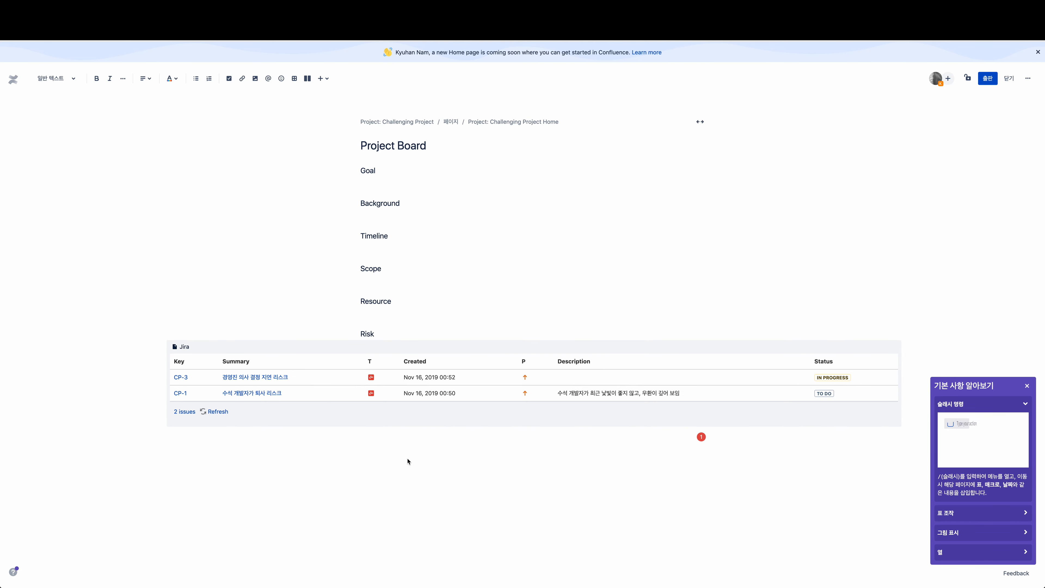
pyautogui.press('Return')
pyautogui.write('Action Item')
pyautogui.press('Return')
# Look up the CP_ACTION_ITEM_UNRESOLVED filter in Jira and insert its issues below Action Item using filter=10003.
pyautogui.click(324, 78)
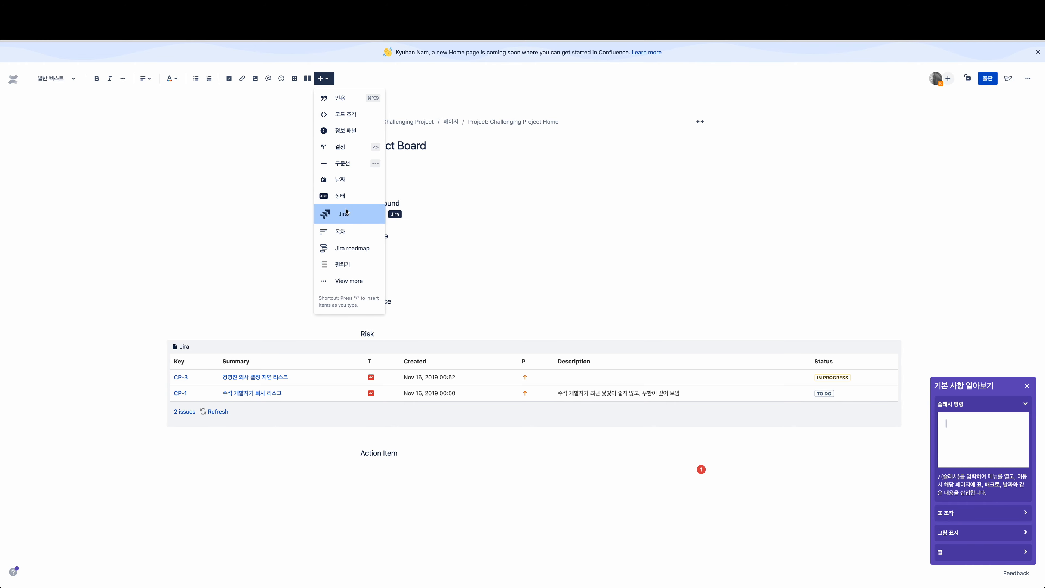
pyautogui.click(344, 213)
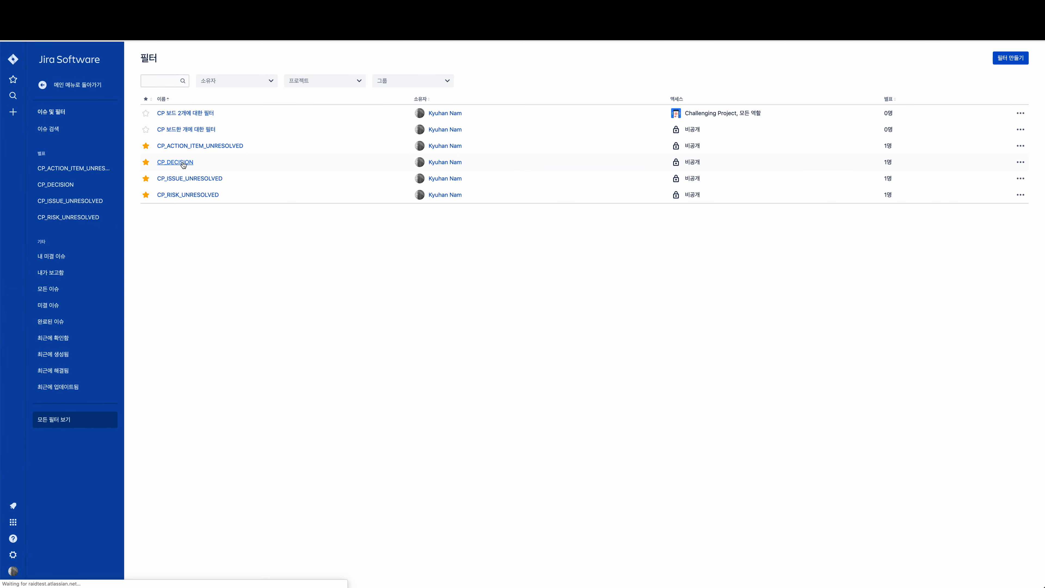
pyautogui.click(181, 147)
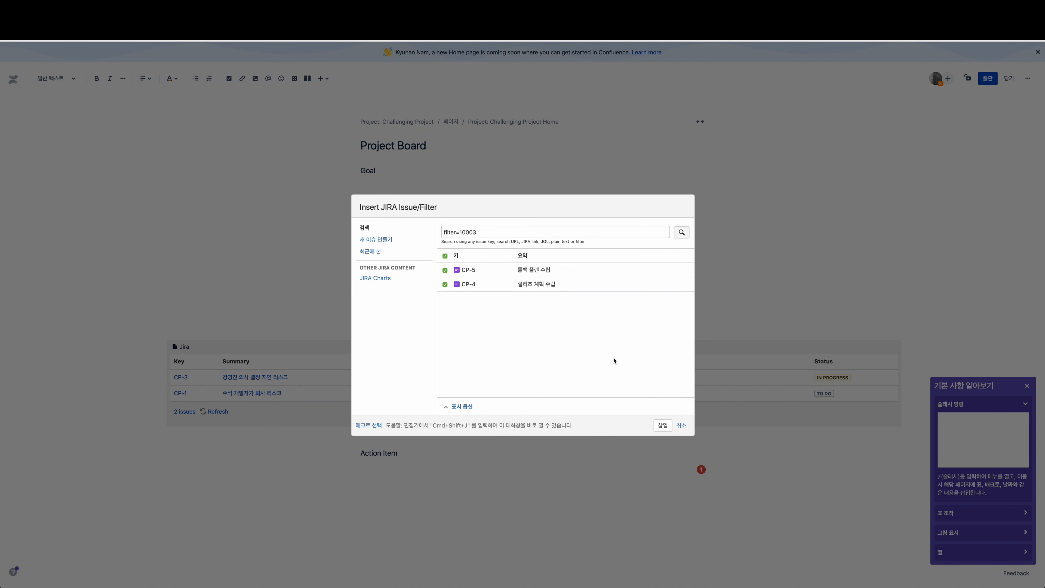
pyautogui.click(660, 425)
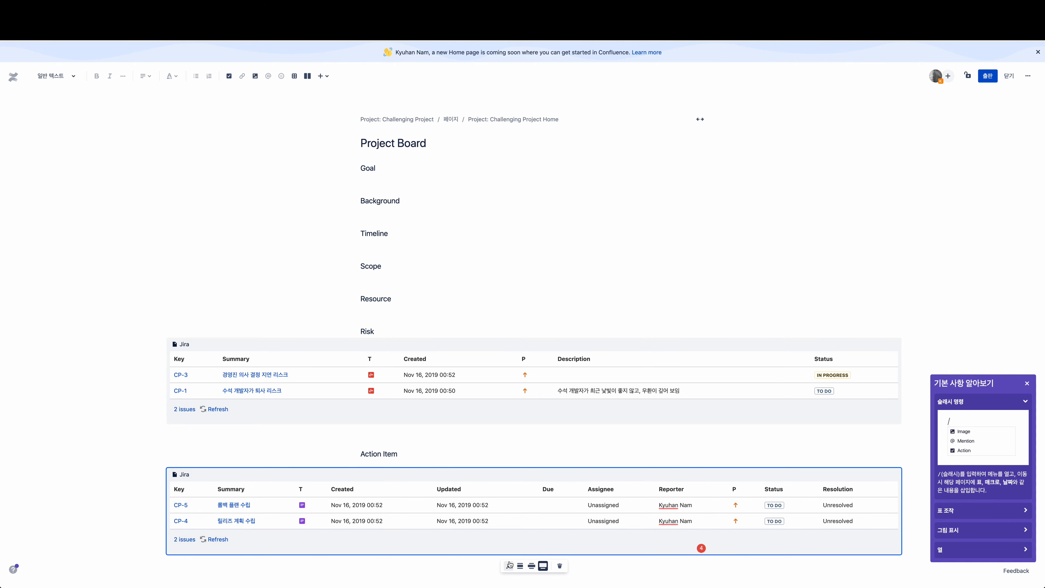
# Edit the Action Item Jira table to remove the Updated, Due date, Assignee, Reporter and Status columns from its display options.
pyautogui.click(509, 566)
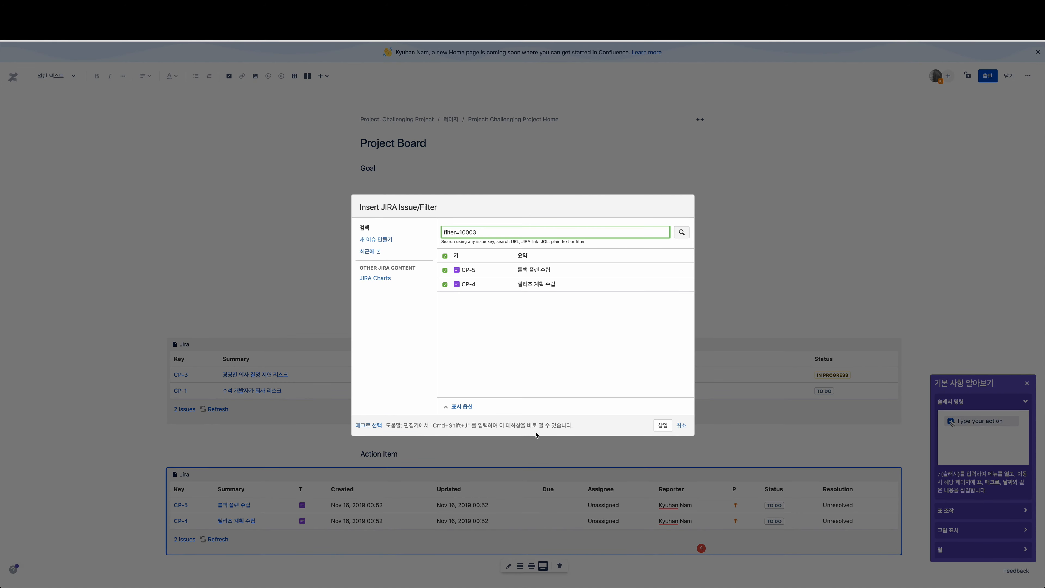
pyautogui.click(464, 406)
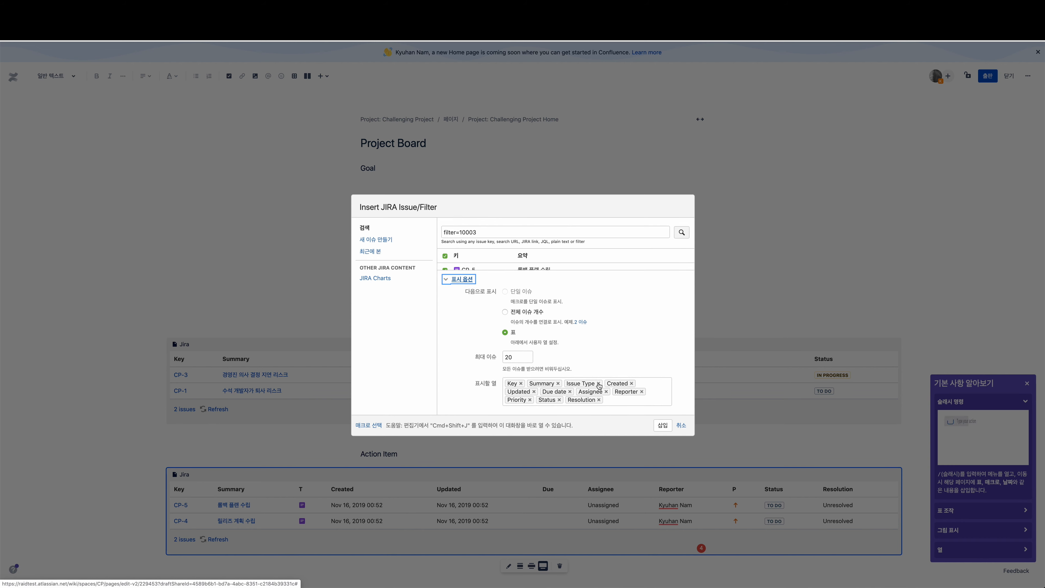
pyautogui.click(533, 391)
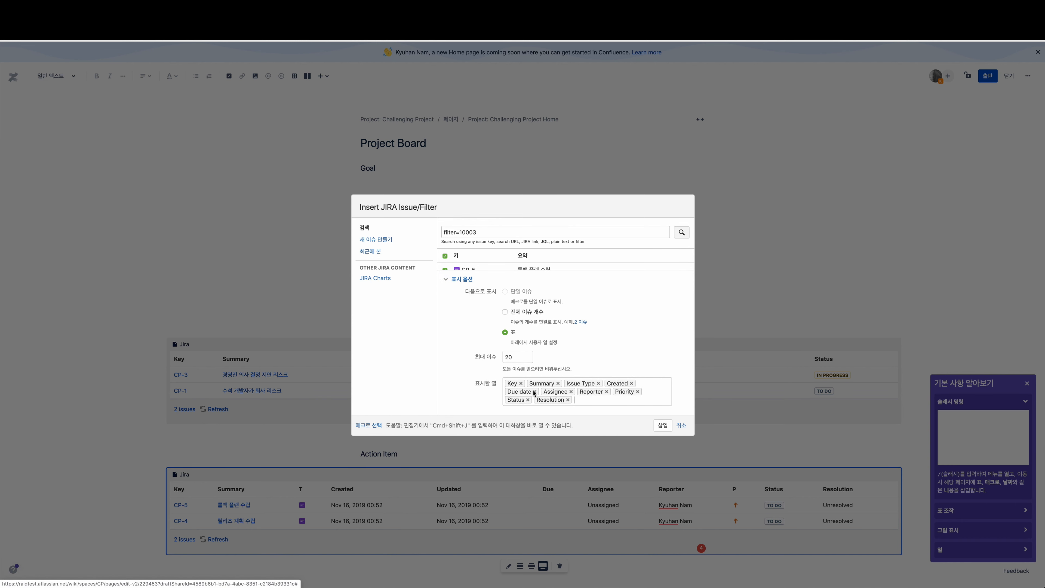
pyautogui.click(535, 391)
pyautogui.click(535, 392)
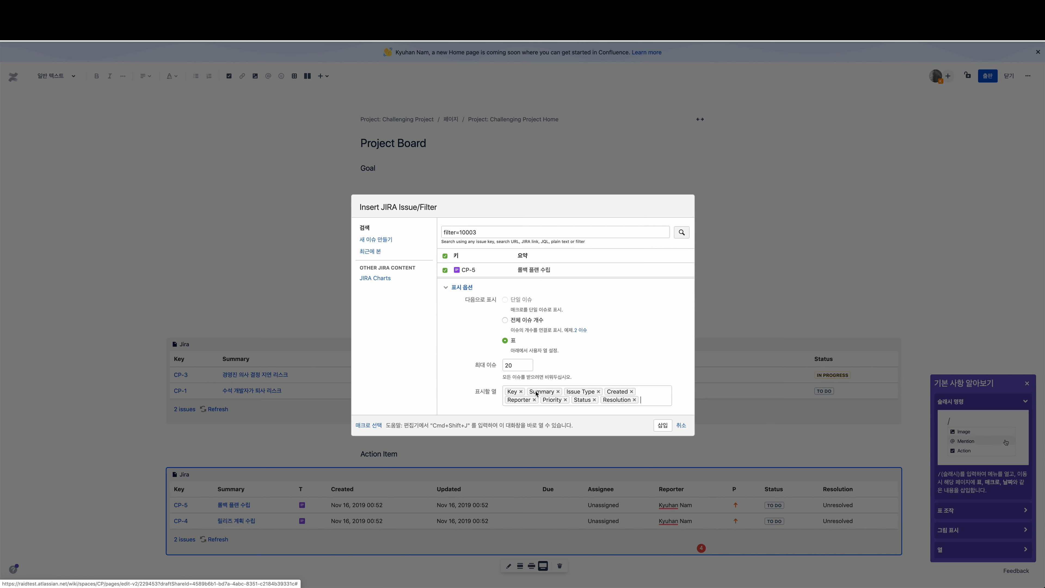
pyautogui.click(536, 401)
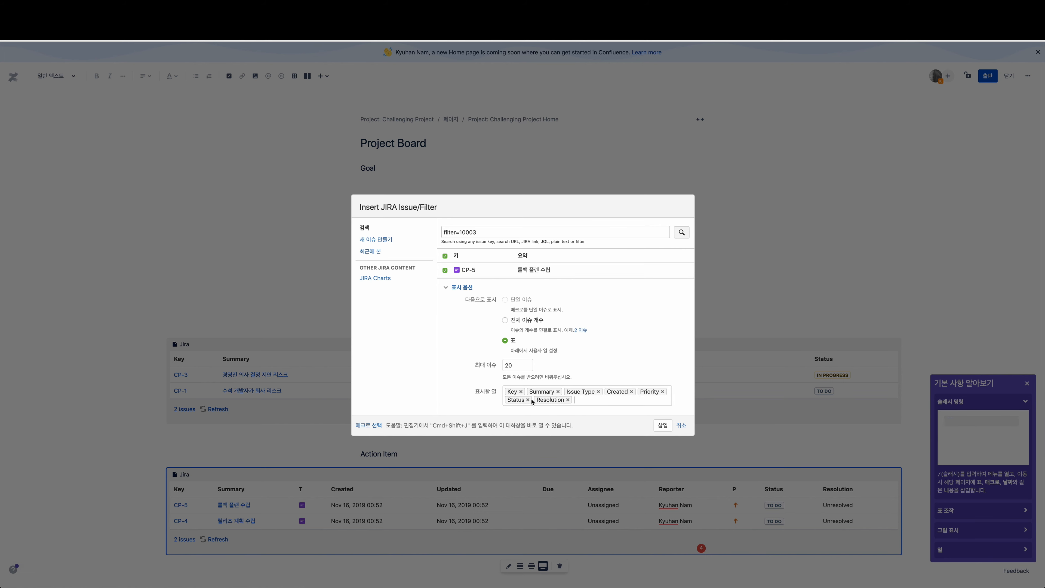
pyautogui.click(528, 399)
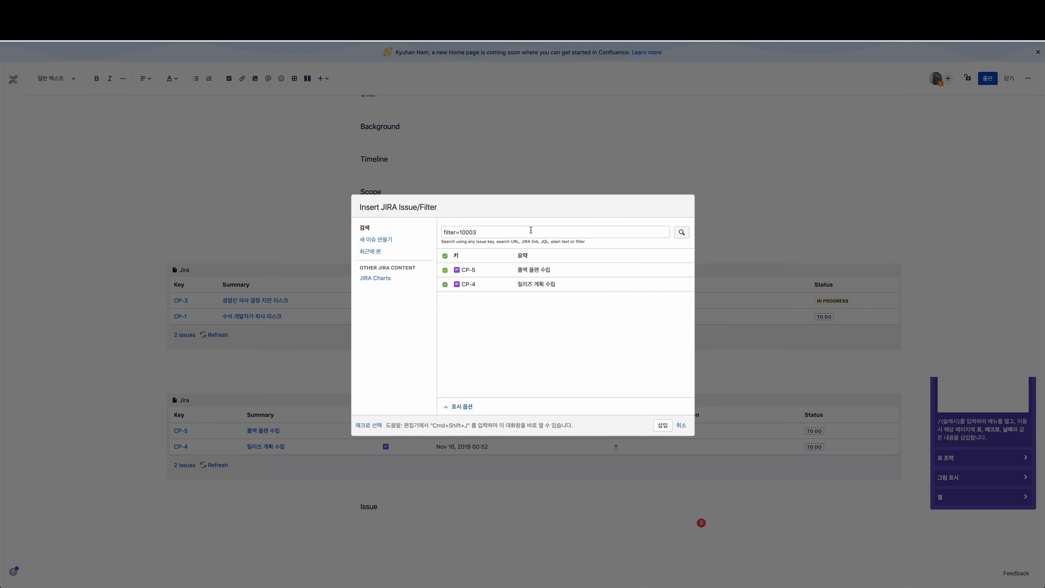
# Search Jira for filter=10004 and remove the Updated, Due date, Assignee, Reporter, Status and Resolution columns from the display options.
pyautogui.click(532, 228)
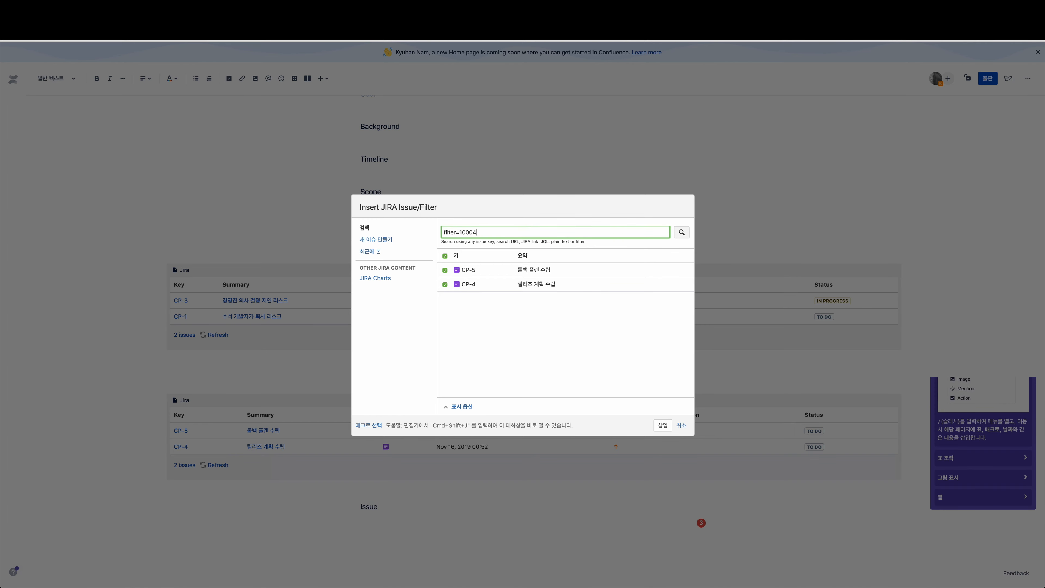
pyautogui.click(681, 232)
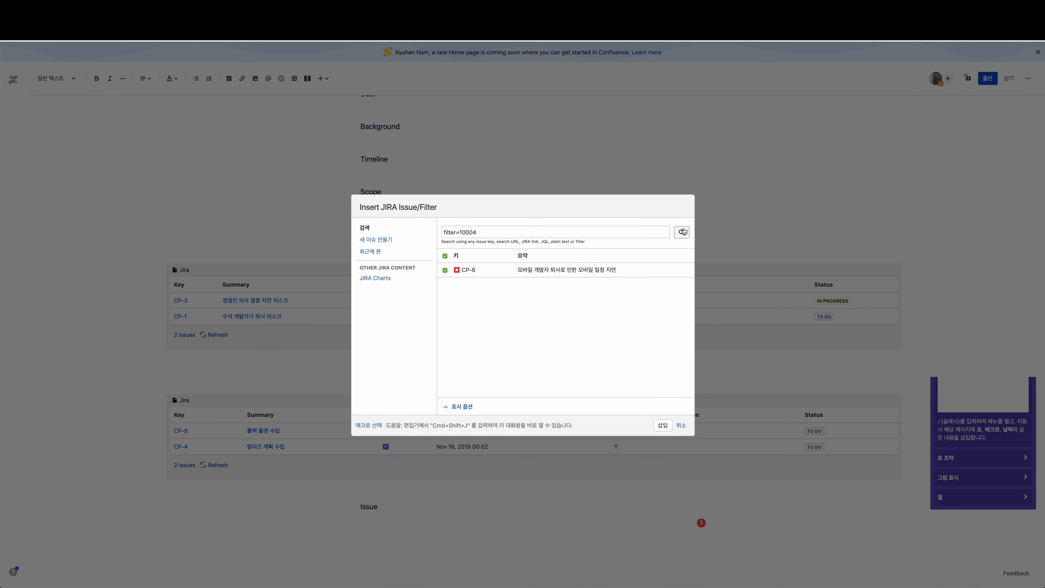
pyautogui.click(460, 406)
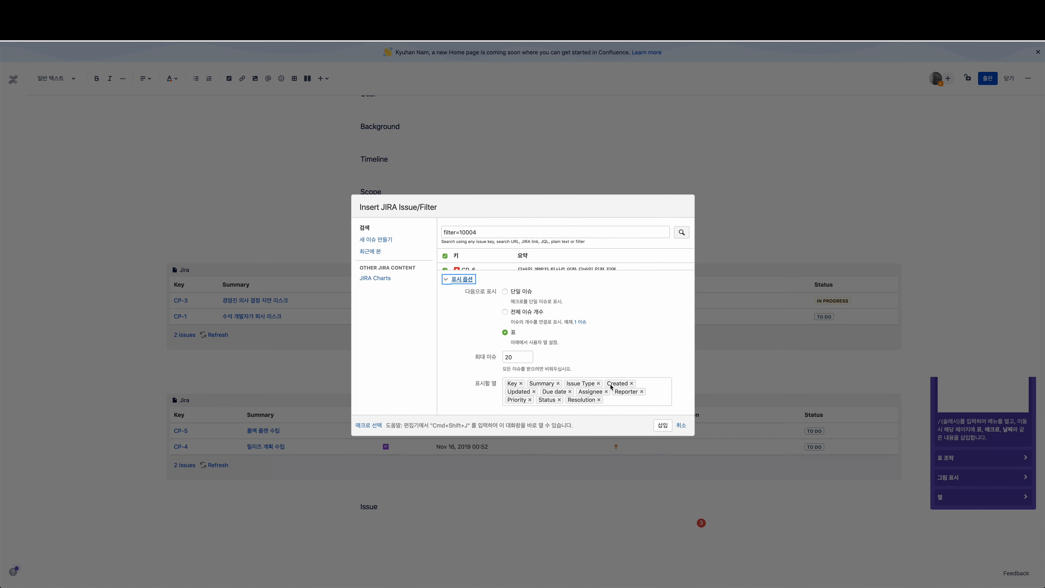
pyautogui.click(535, 393)
pyautogui.click(534, 391)
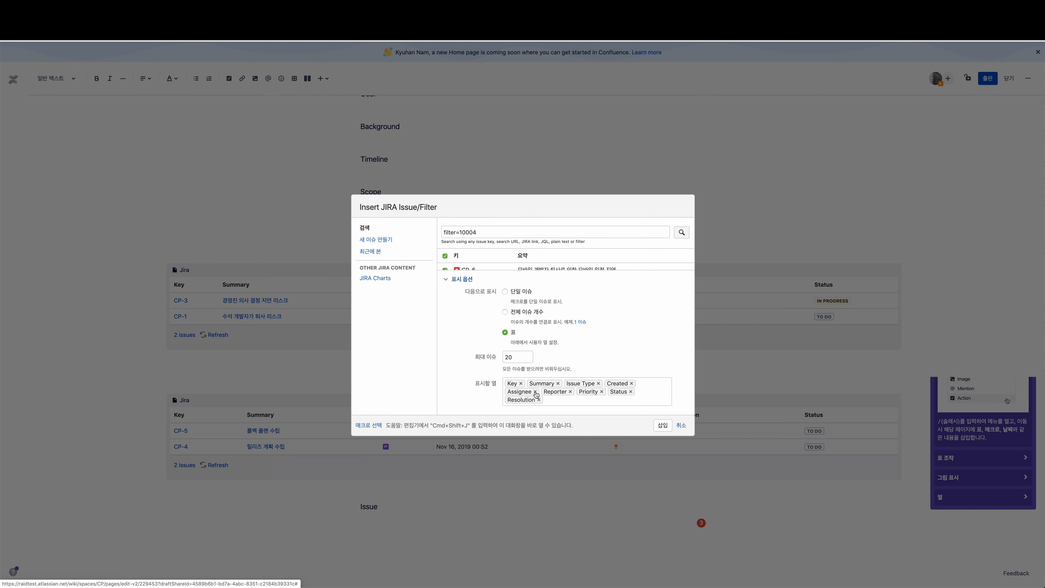
pyautogui.click(535, 391)
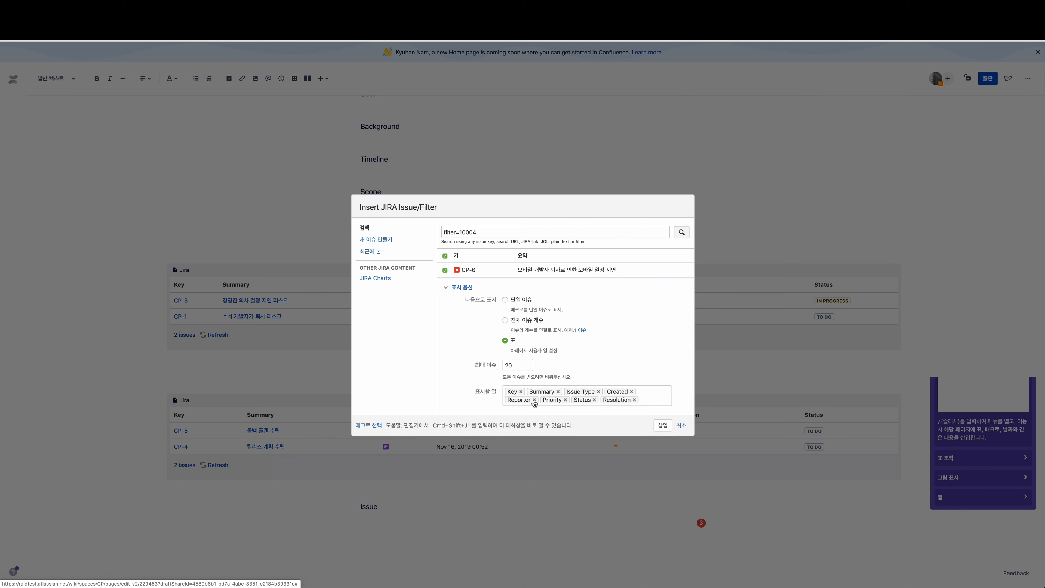
pyautogui.click(533, 400)
pyautogui.click(528, 400)
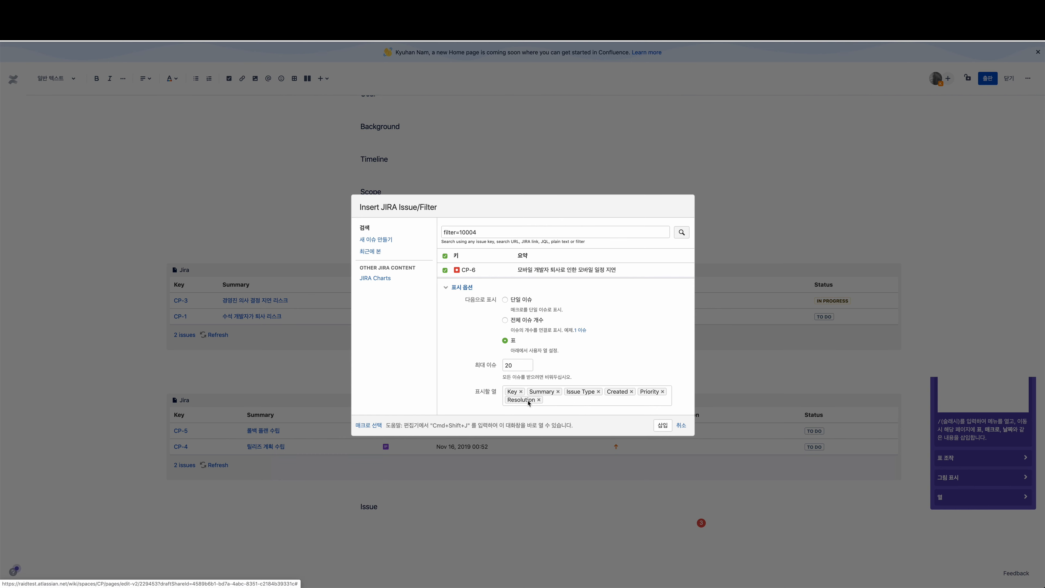
pyautogui.click(538, 400)
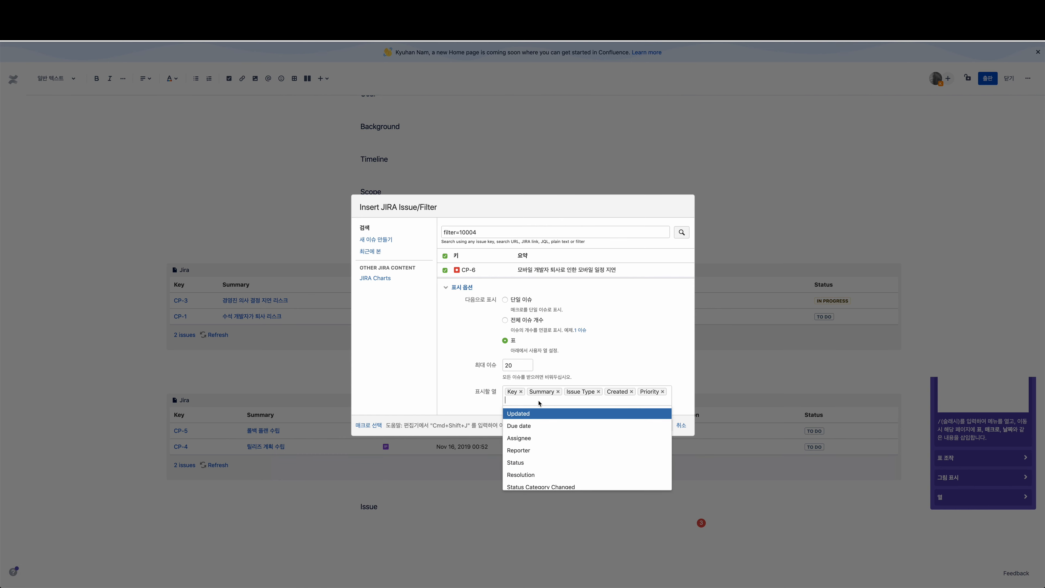
# Add the Description and Status columns and insert the Jira table below the Issue line.
pyautogui.write('desc')
pyautogui.press('Return')
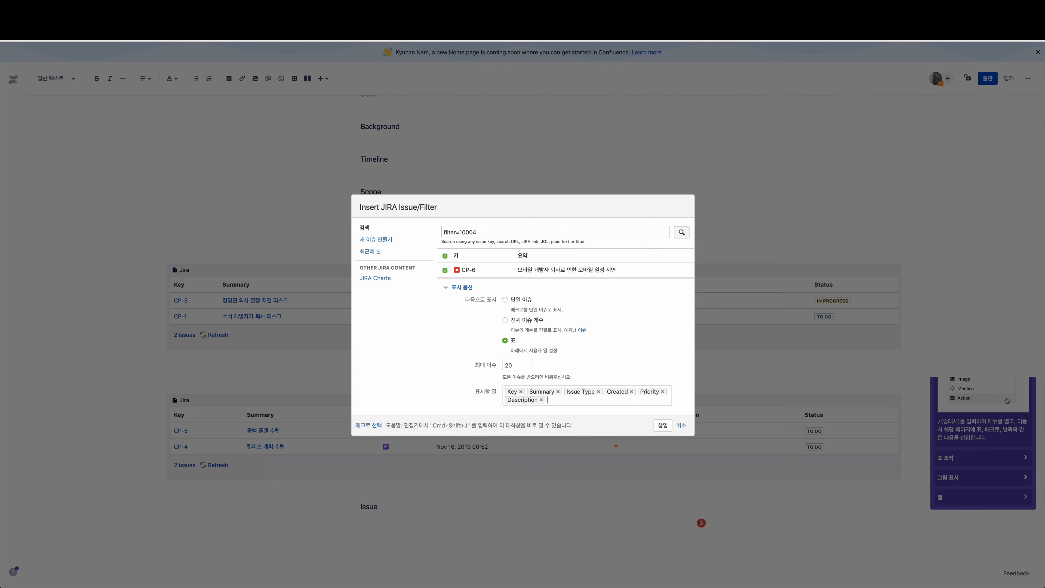
pyautogui.write('status')
pyautogui.press('Return')
pyautogui.click(662, 425)
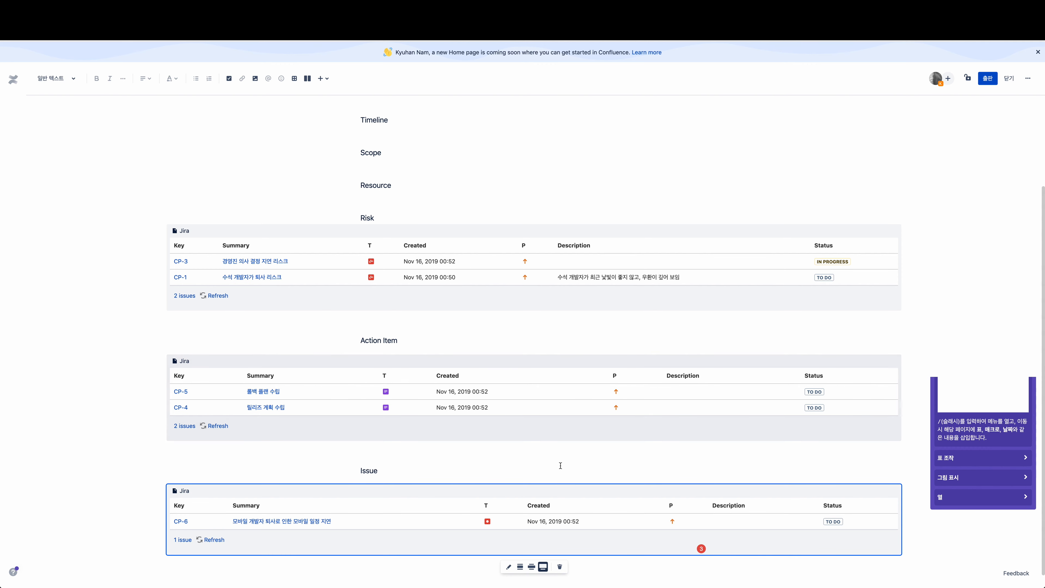
# Add a "Decision" line below the Issue Jira table, followed by an empty line.
pyautogui.scroll(-1, 560, 464)
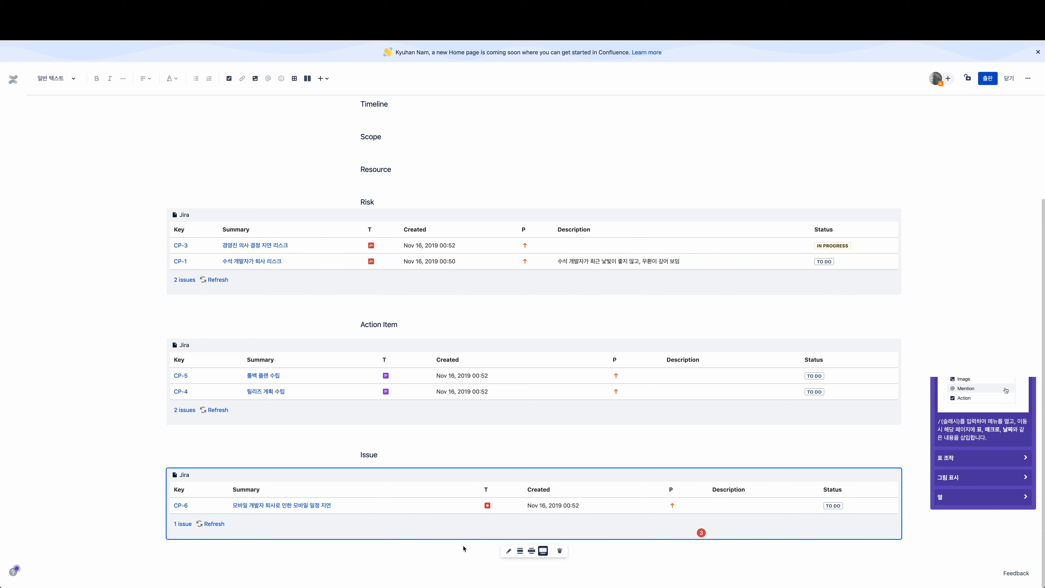
pyautogui.click(473, 551)
pyautogui.scroll(-1, 529, 546)
pyautogui.write('Decision')
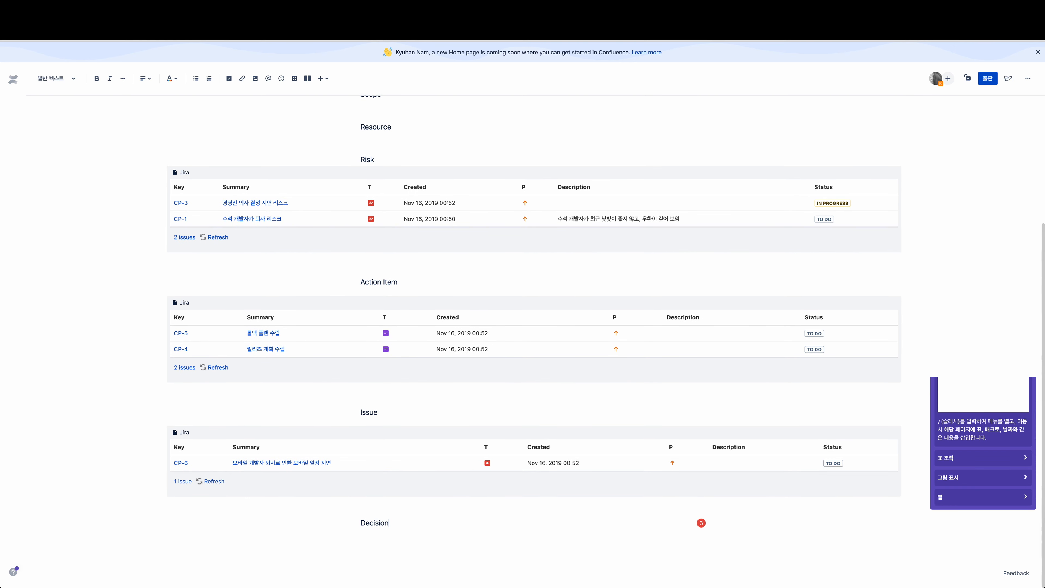
pyautogui.press('Return')
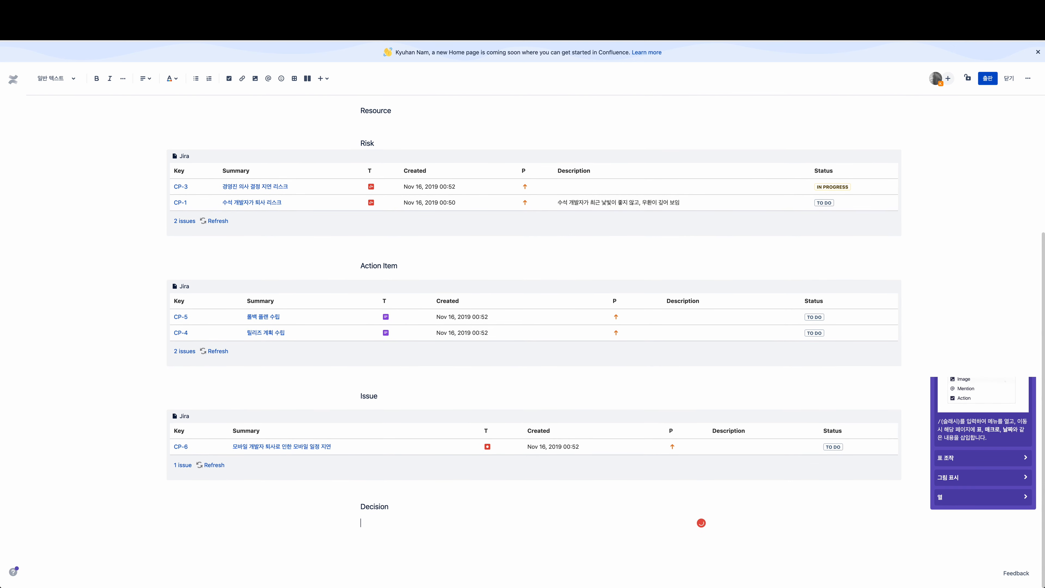
# Insert a Jira issue table below Decision using filter=10005.
pyautogui.click(324, 78)
pyautogui.click(345, 217)
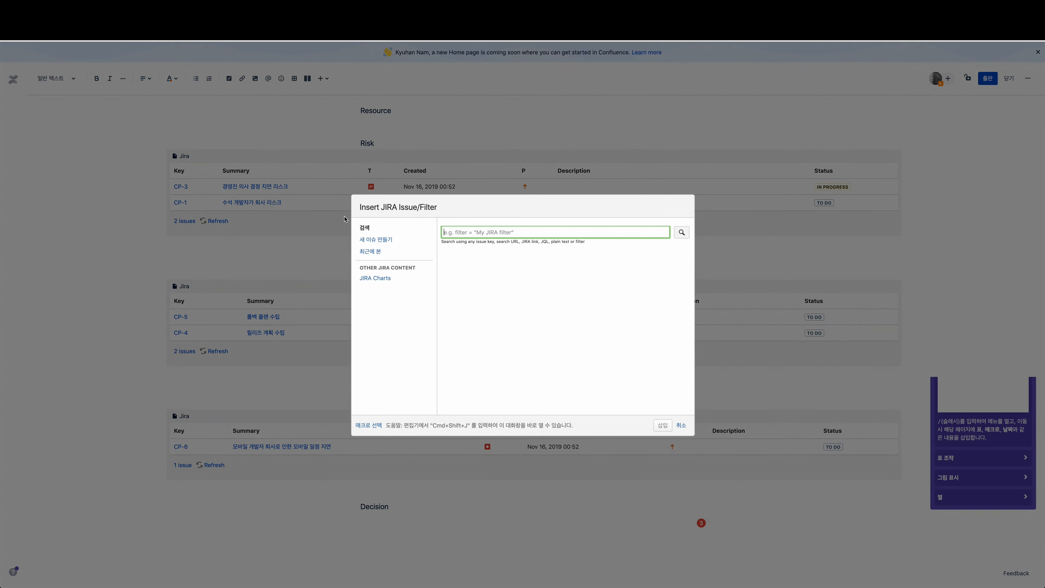
pyautogui.press('super+v')
pyautogui.press('Return')
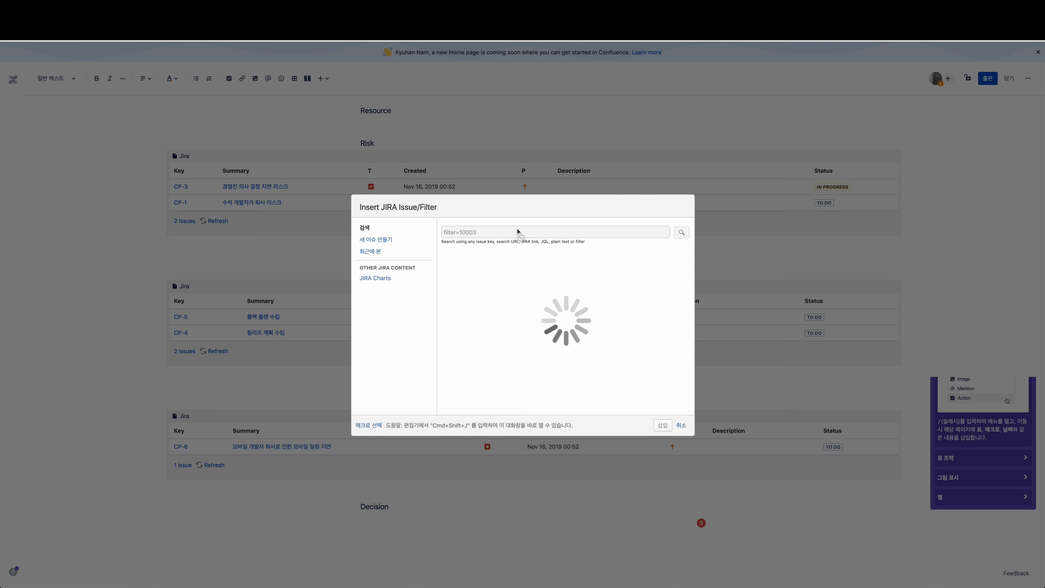
pyautogui.click(507, 234)
pyautogui.hotkey('shift', 'Left')
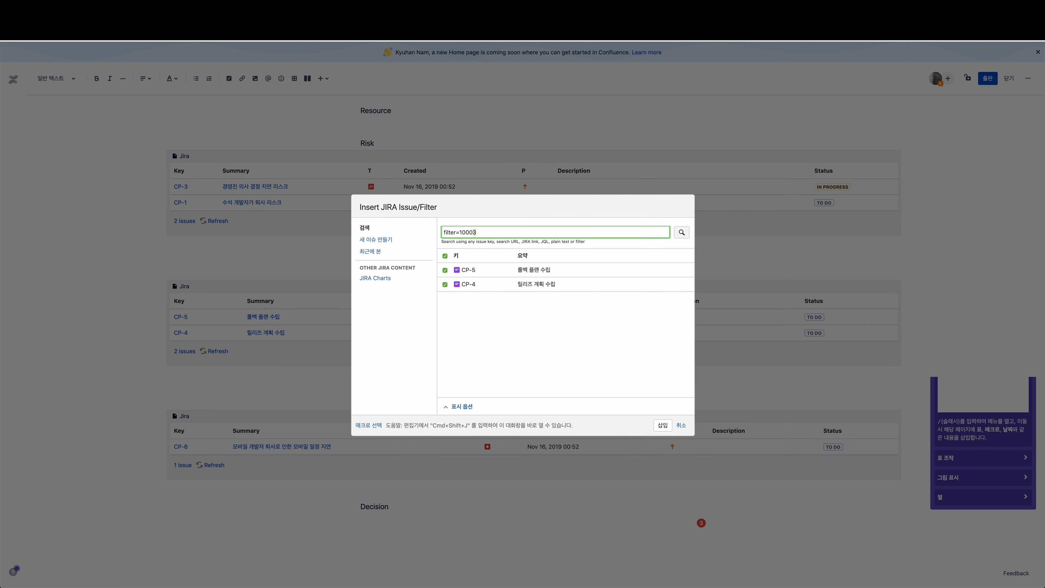
pyautogui.click(678, 233)
pyautogui.click(662, 426)
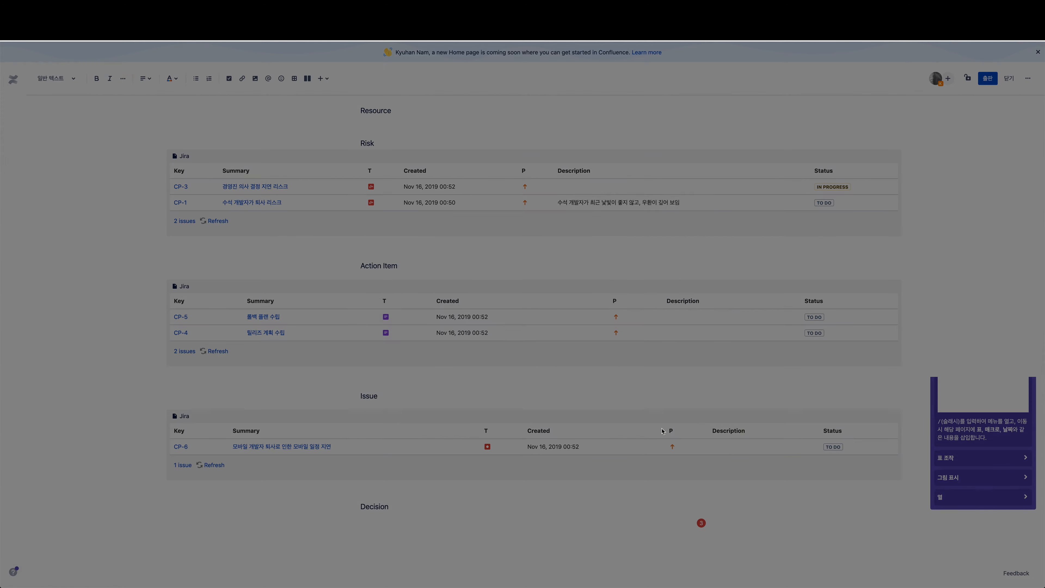
# Edit the Decision Jira table to remove the Updated, Due date, Assignee, Reporter, Status and Resolution columns.
pyautogui.scroll(-1, 623, 534)
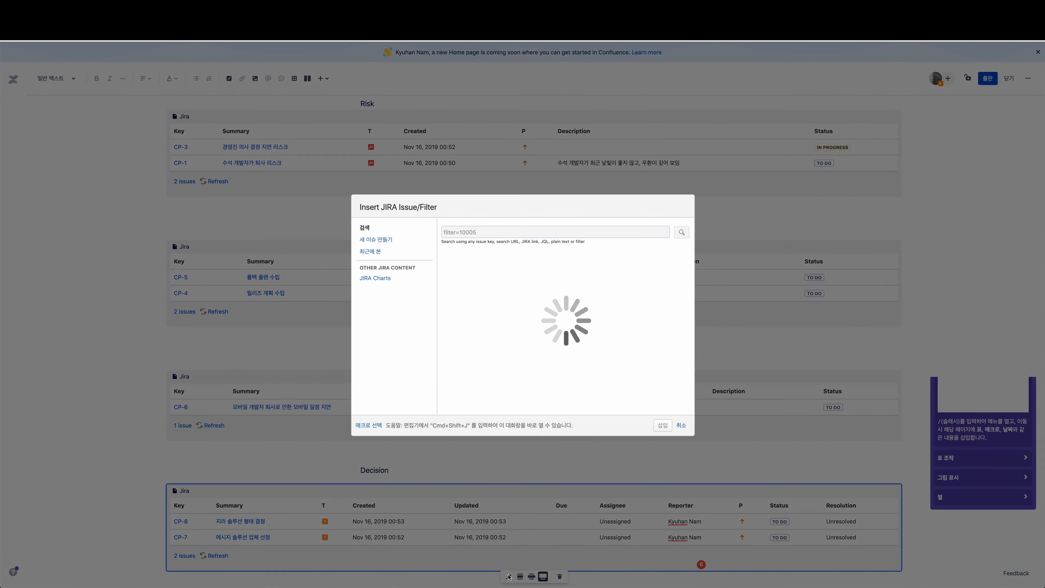
pyautogui.click(509, 576)
pyautogui.click(462, 407)
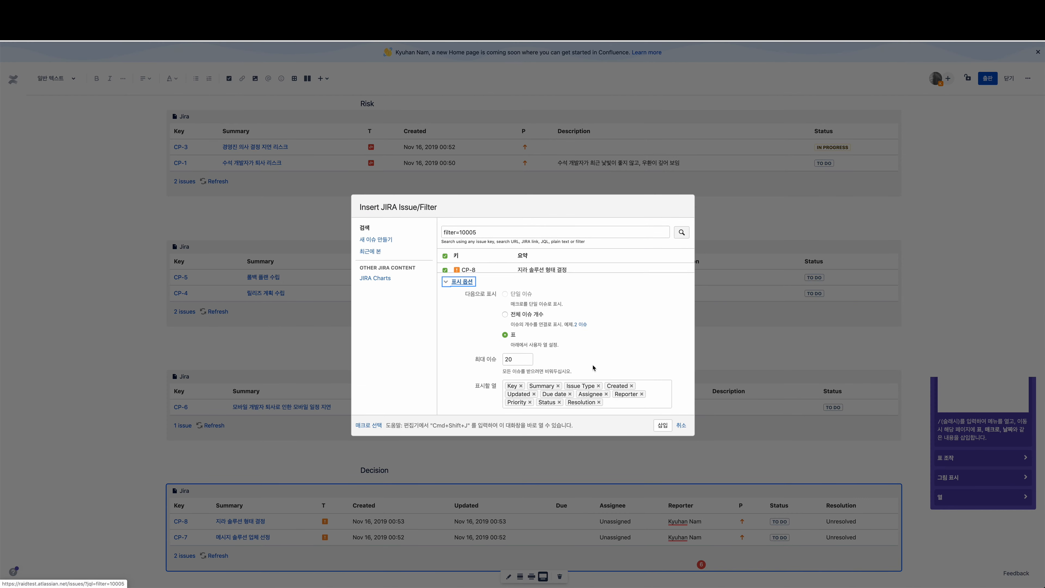
pyautogui.click(533, 391)
pyautogui.click(534, 392)
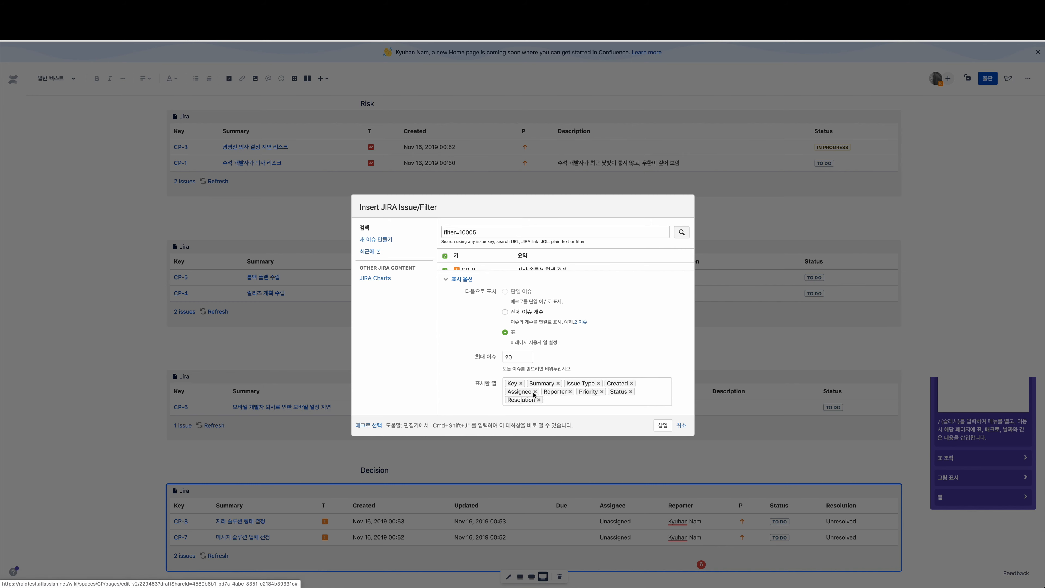
pyautogui.click(536, 391)
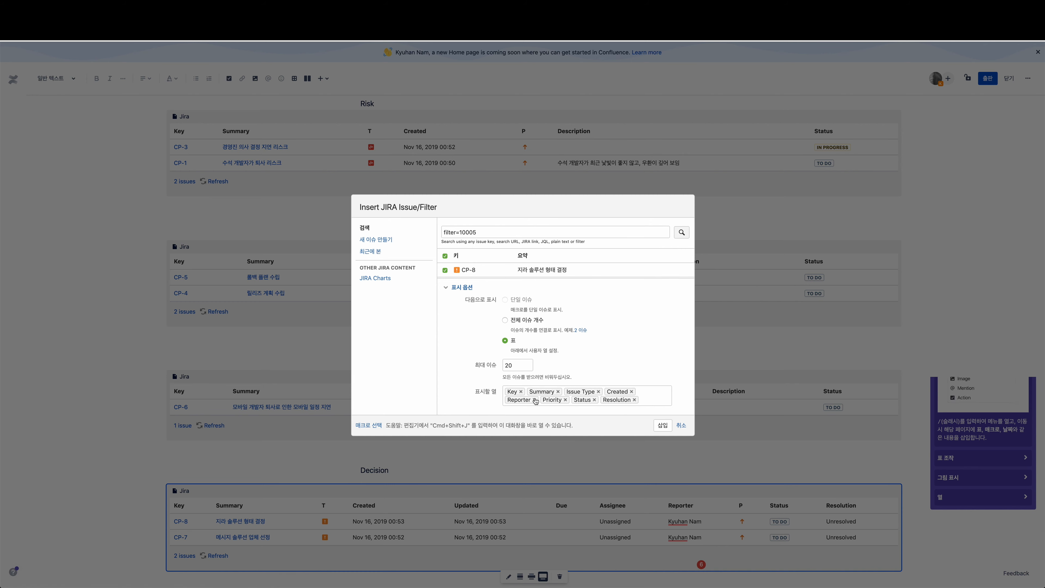
pyautogui.click(534, 399)
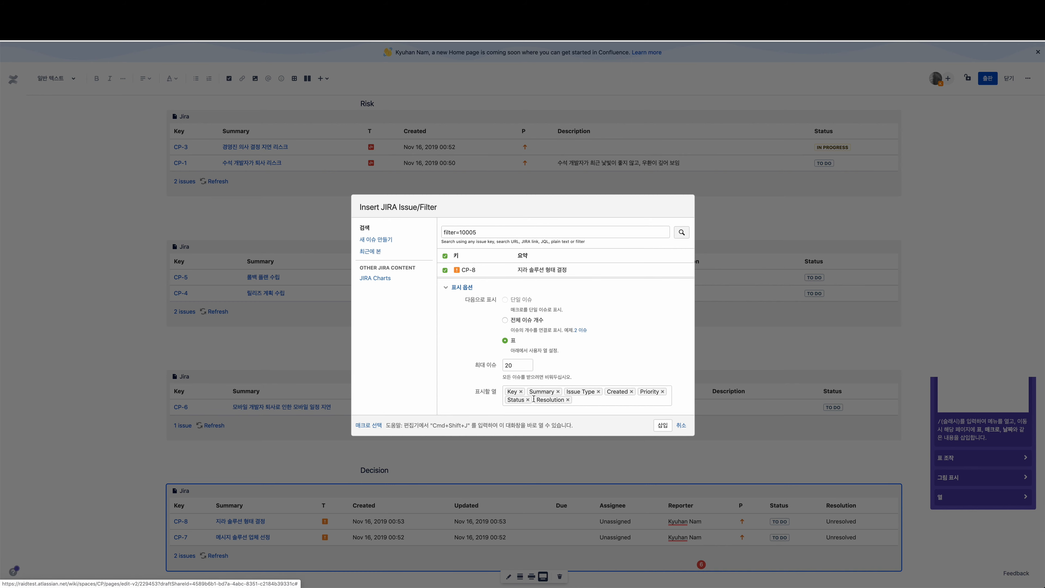
pyautogui.click(564, 400)
pyautogui.click(528, 400)
# Add the Assignee, Description and Status columns to the Decision table and apply the changes to the page.
pyautogui.write('ass')
pyautogui.press('Return')
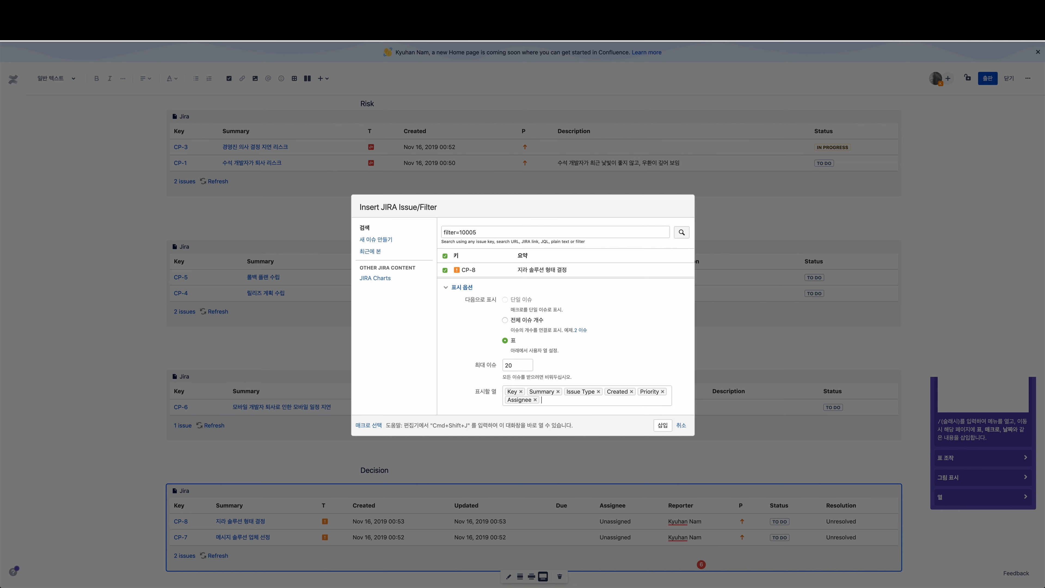
pyautogui.write('desc')
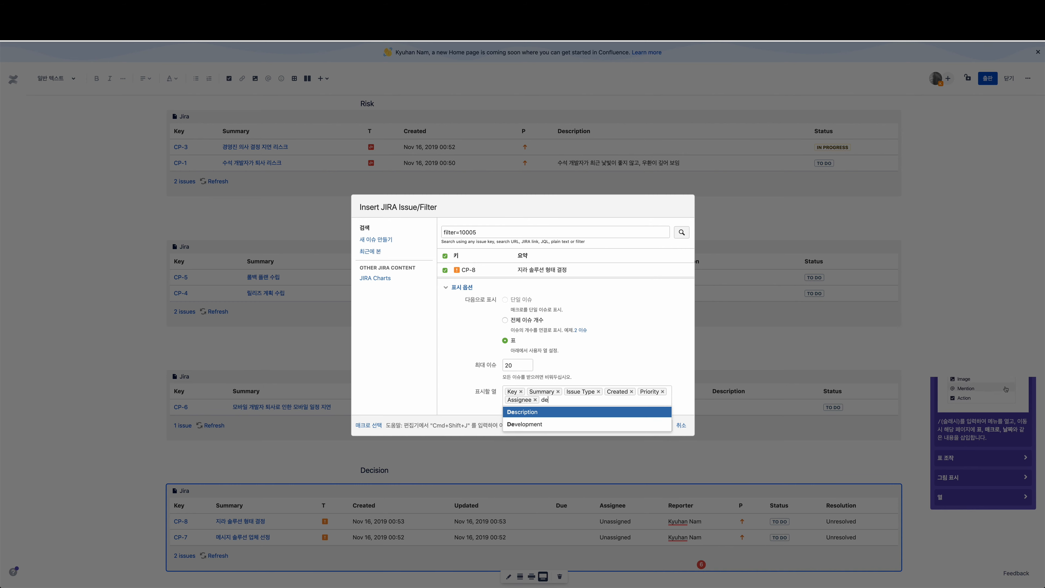
pyautogui.press('Return')
pyautogui.write('sta')
pyautogui.press('Return')
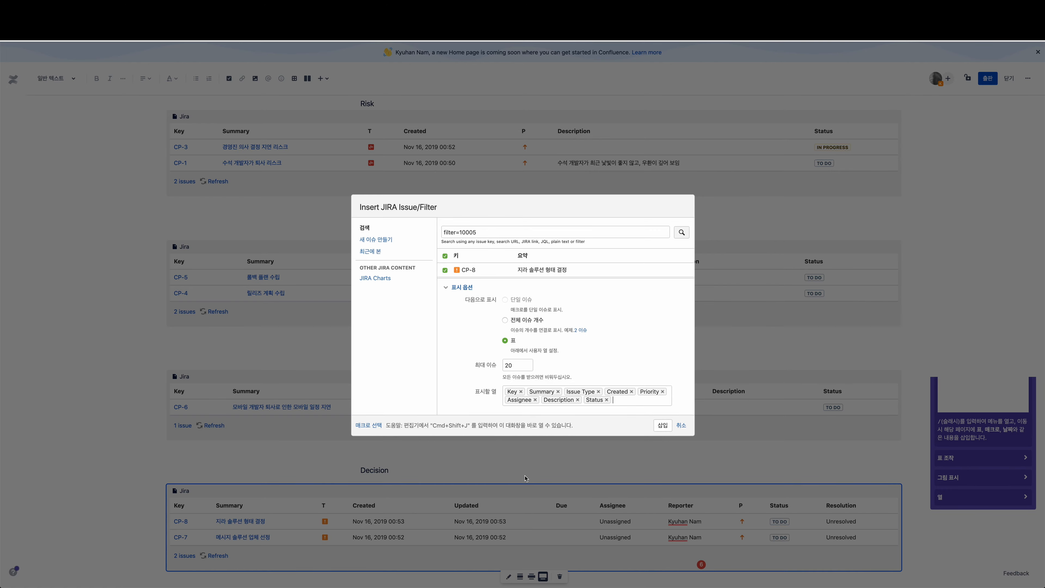
pyautogui.click(662, 424)
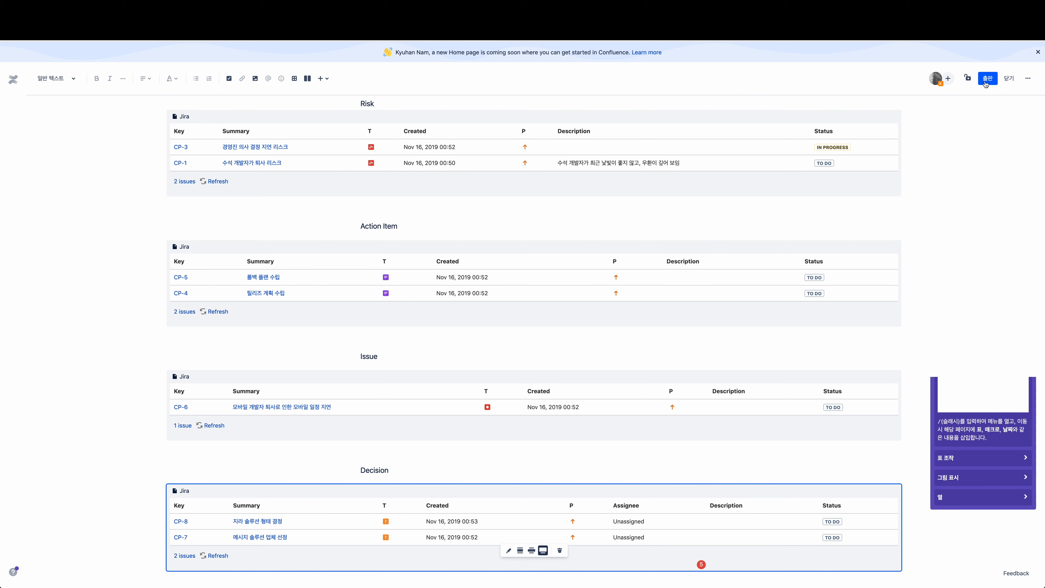
# Publish the Project Board page and look through its Risk, Action Item, Issue and Decision tables.
pyautogui.click(985, 84)
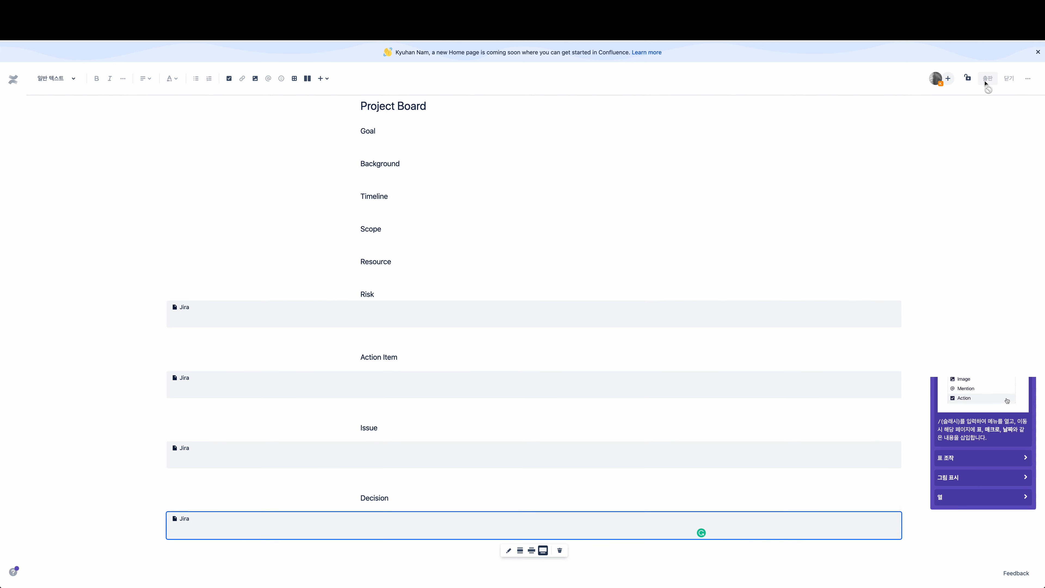
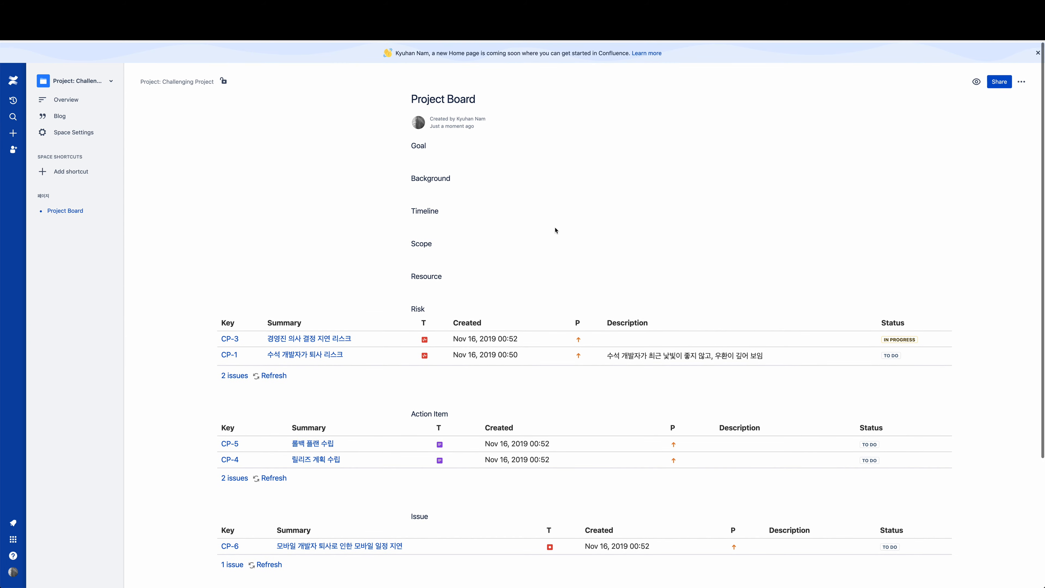
pyautogui.scroll(-2, 554, 230)
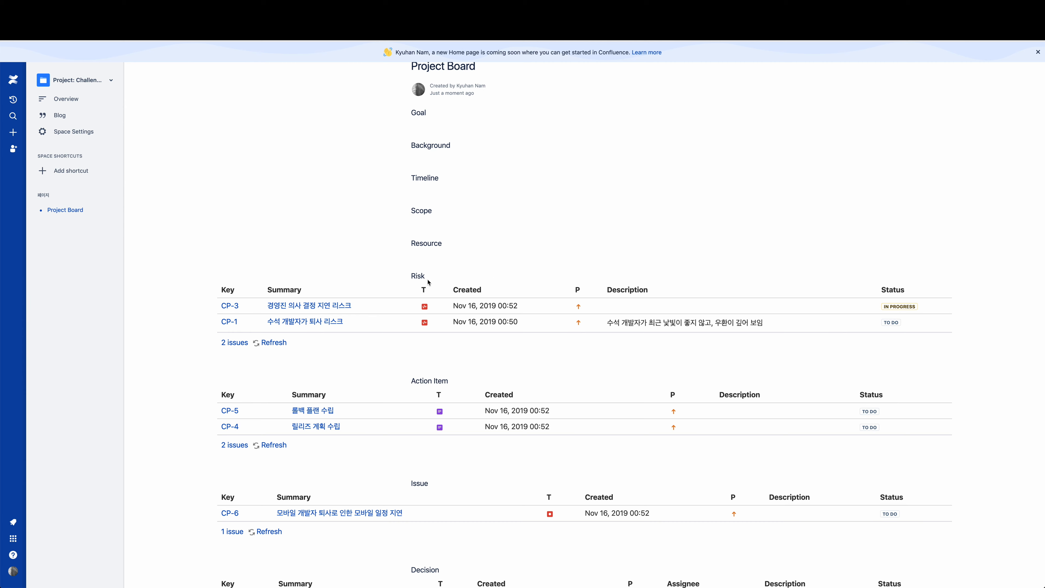
pyautogui.scroll(-3, 863, 187)
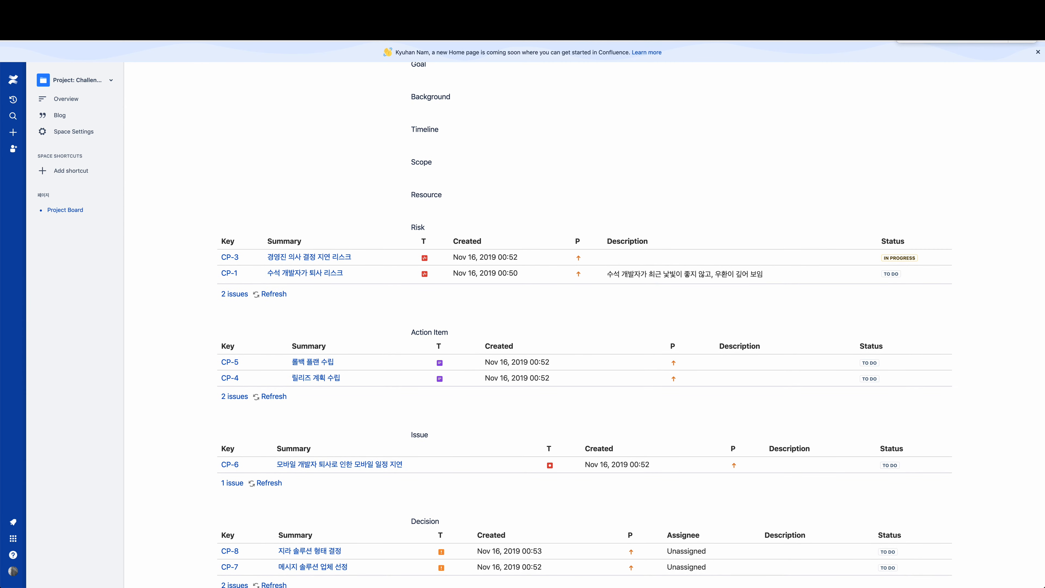
pyautogui.scroll(-2, 398, 498)
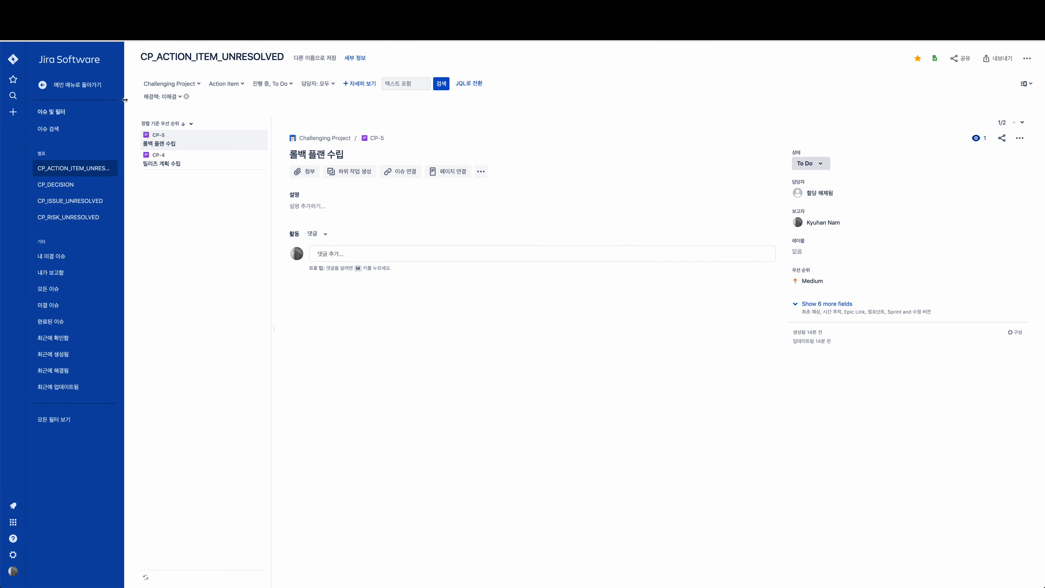
# Switch to Jira, clear the Action Item type from the CP_ACTION_ITEM_UNRESOLVED search and open issue CP-7.
pyautogui.click(83, 90)
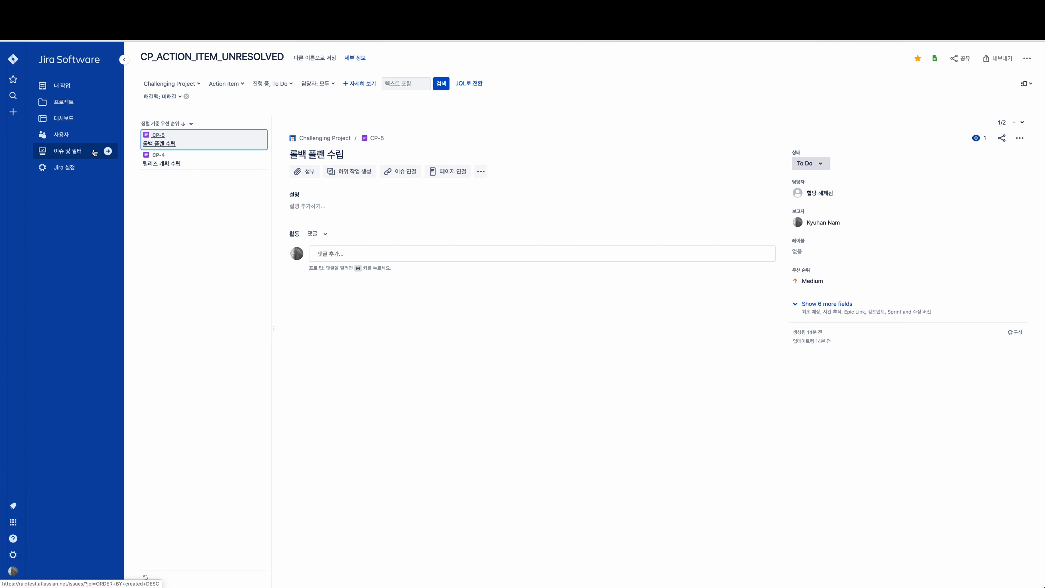
pyautogui.click(234, 87)
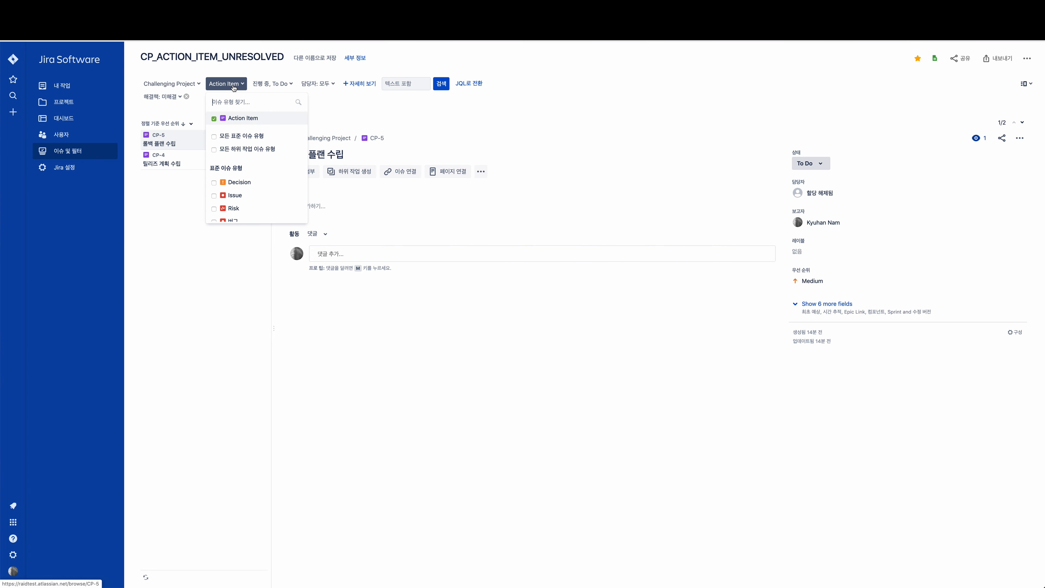
pyautogui.click(214, 119)
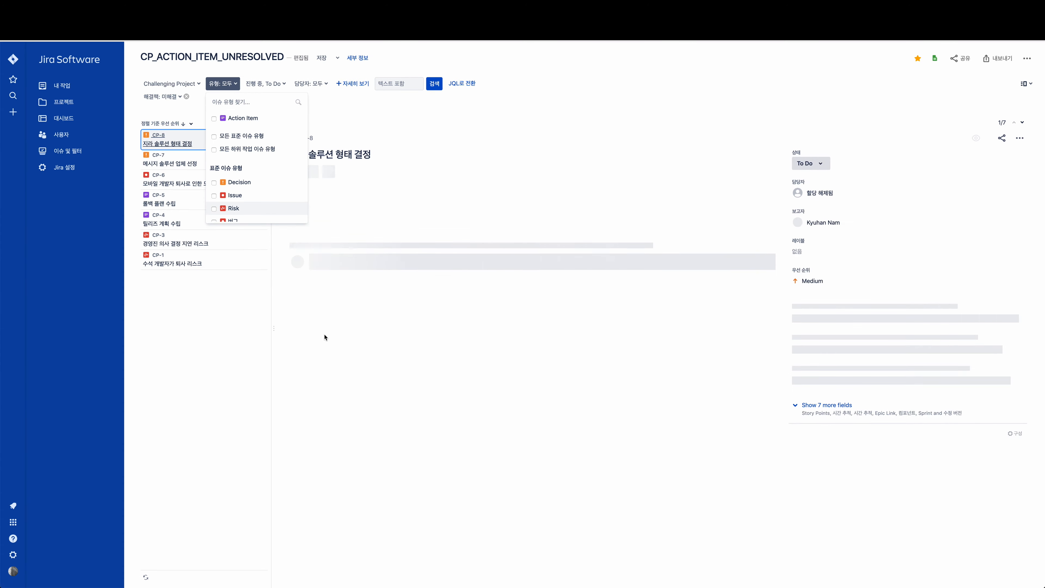
pyautogui.click(325, 337)
pyautogui.click(199, 161)
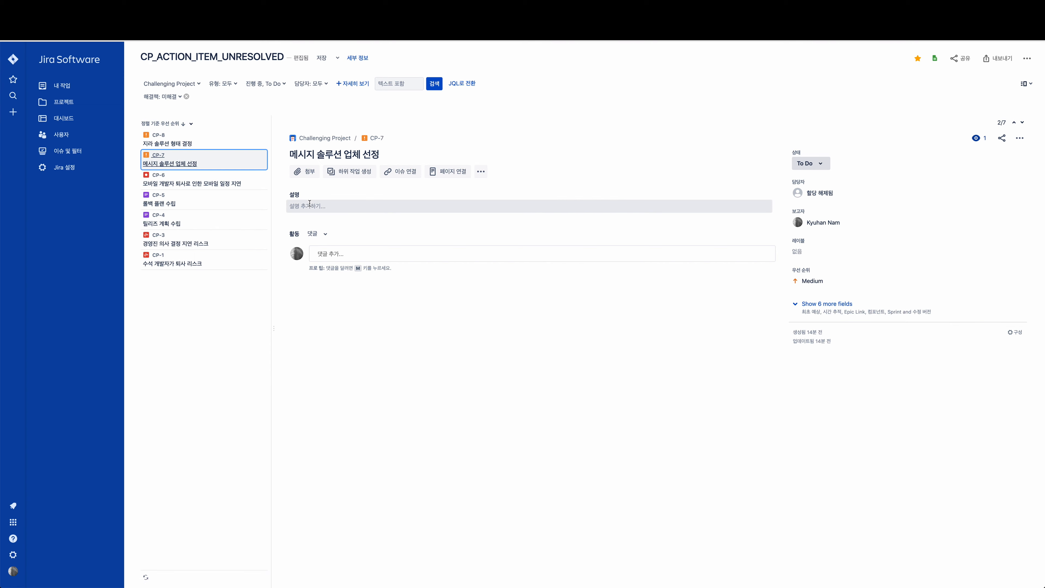
# Save the description "A, B, C 3개의 업체 PoC 진행 및 업체 결정 필요" on CP-7 and refresh the Project Board page's Decision table in Confluence.
pyautogui.click(320, 206)
pyautogui.write('ㅁ,')
pyautogui.press('BackSpace')
pyautogui.press('BackSpace')
pyautogui.write('A, B, C')
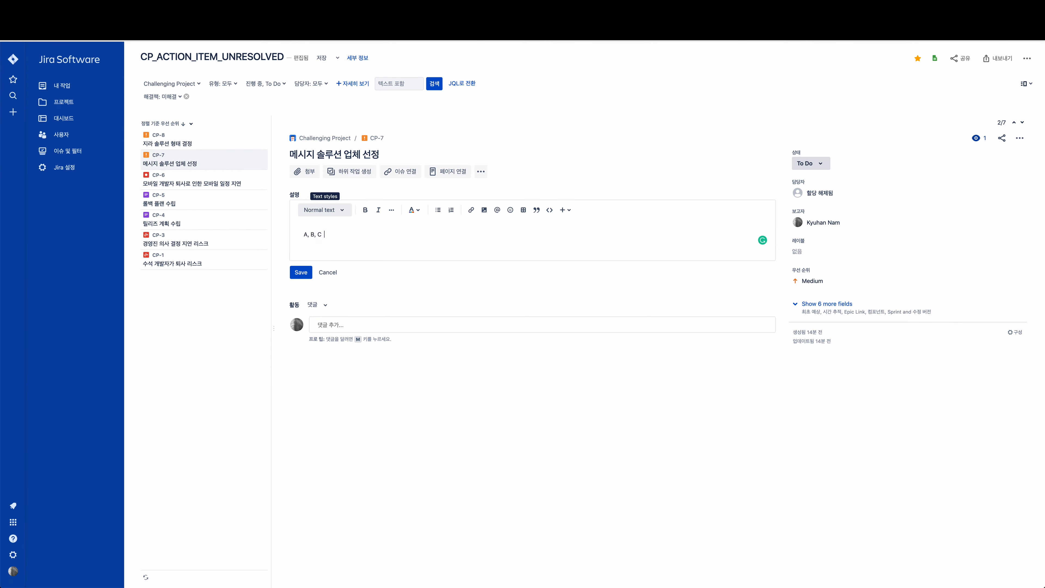
pyautogui.write(' 3개의 업체')
pyautogui.write(' PoC')
pyautogui.write(' 진행 및 ')
pyautogui.write('이')
pyautogui.write('체 결정 필요')
pyautogui.click(306, 268)
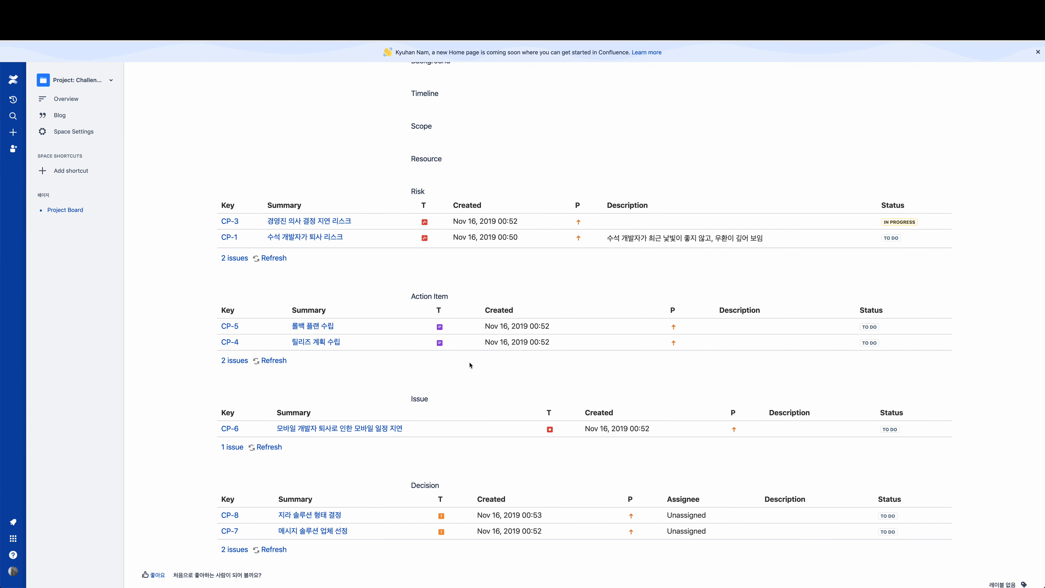
pyautogui.scroll(-3, 470, 365)
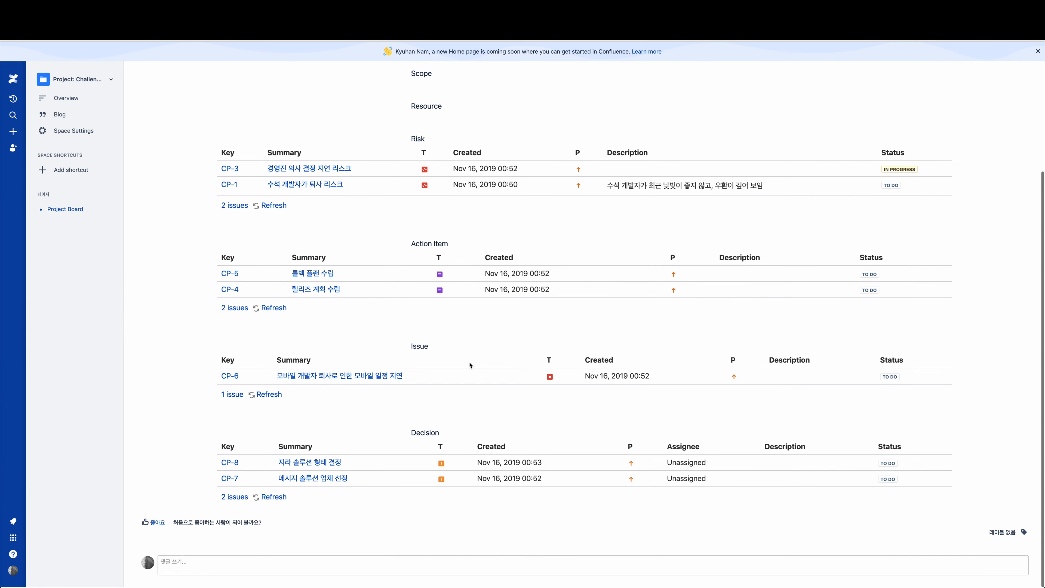
pyautogui.click(275, 498)
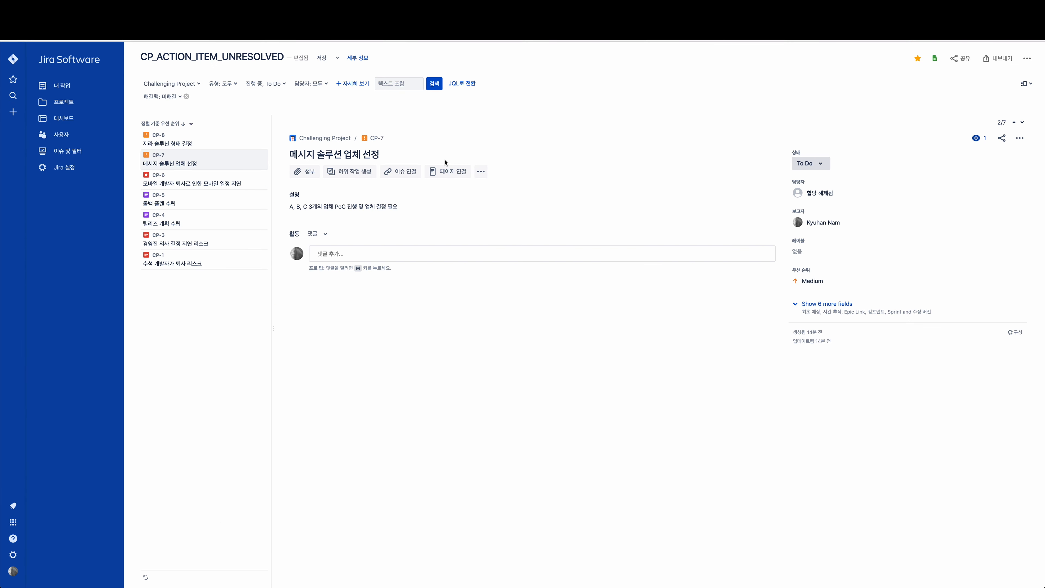
# In Jira, set CP-7's status to Done and add the comment "지원 근접성과 가격 경쟁력 기준으로 B업체로 선정".
pyautogui.click(809, 163)
pyautogui.click(809, 197)
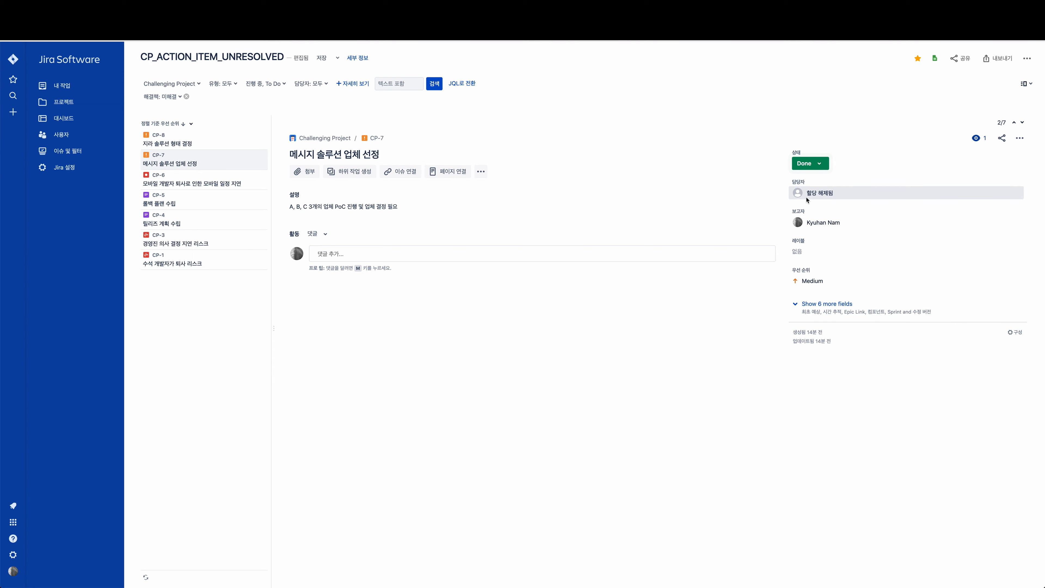
pyautogui.click(412, 254)
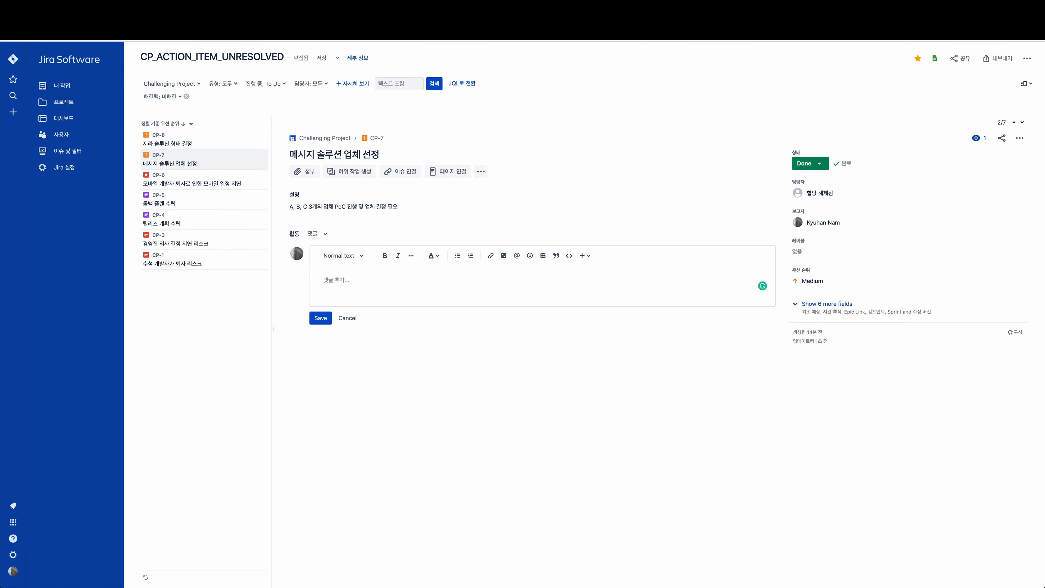
pyautogui.write('B업체로 선정')
pyautogui.write('지원 근접서ㅇ과 가격 경재ㅇ려 기준으로')
pyautogui.click(322, 317)
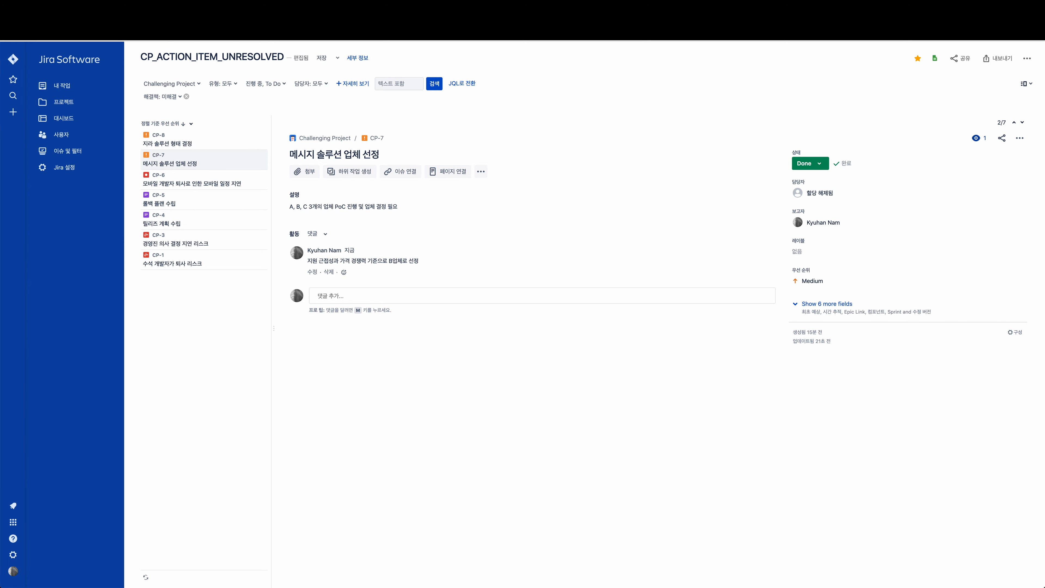
# Refresh the Decision table in Confluence, and restrict Jira's CP_ACTION_ITEM_UNRESOLVED search to the Decision issue type.
pyautogui.hotkey('ctrl', 'Tab')
pyautogui.click(265, 500)
pyautogui.click(269, 87)
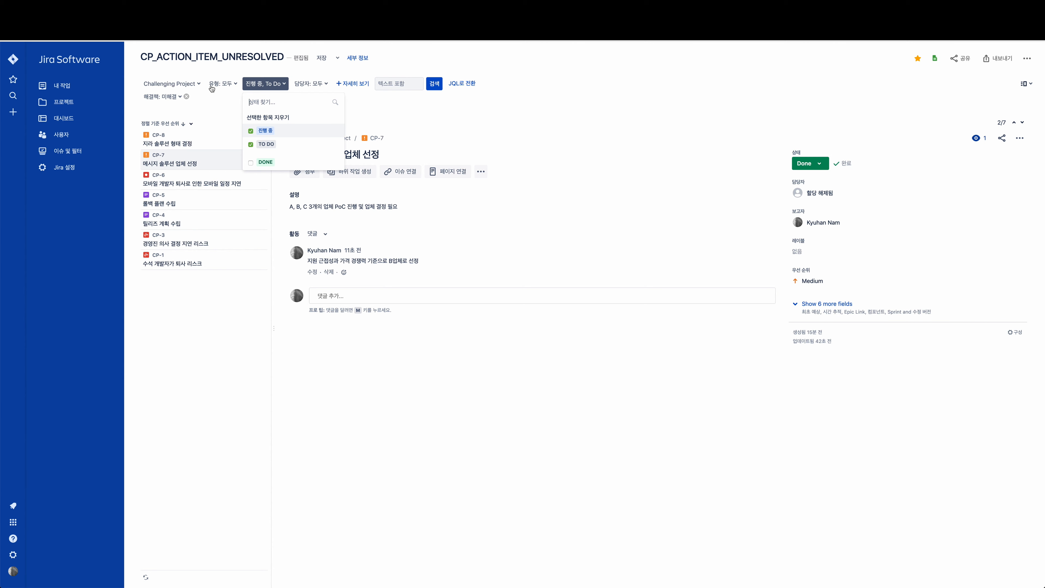
pyautogui.click(217, 58)
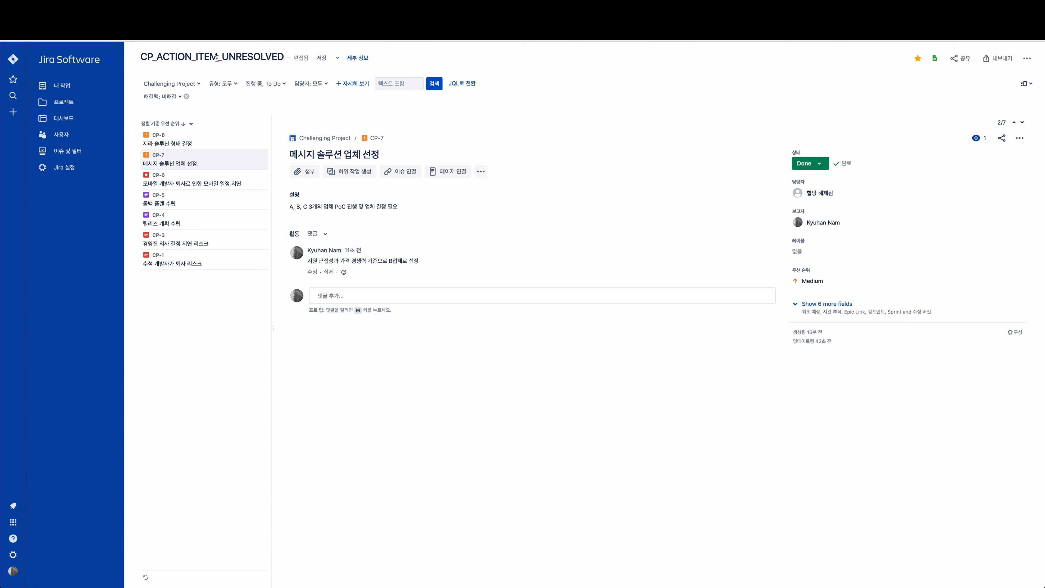
pyautogui.click(233, 86)
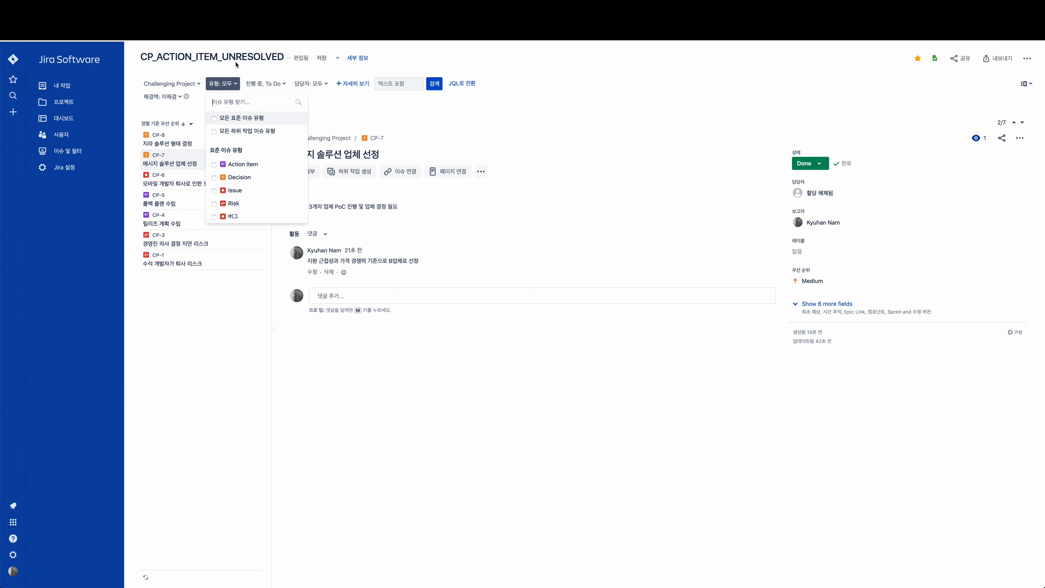
pyautogui.click(214, 179)
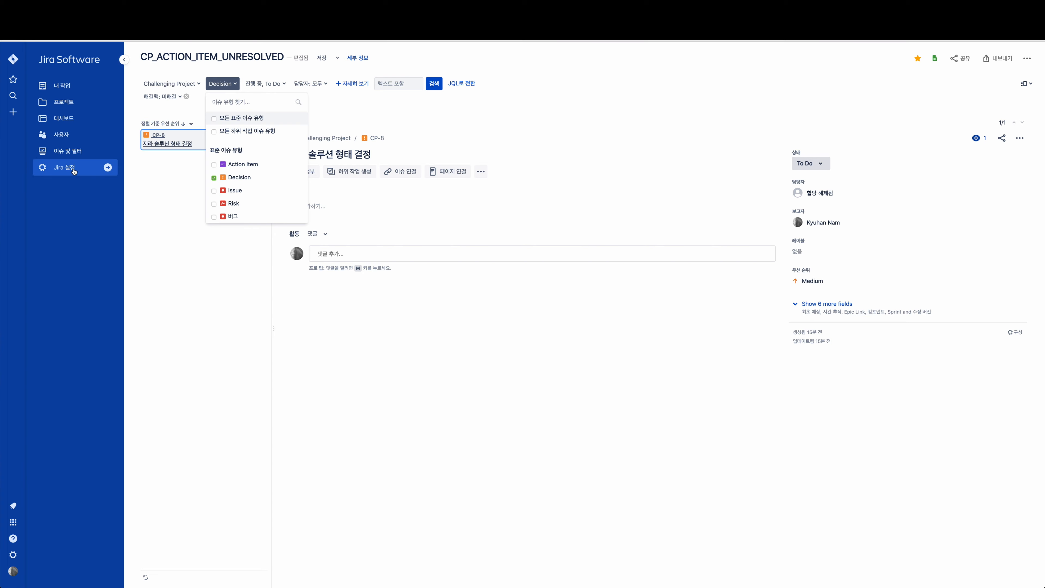
pyautogui.click(150, 203)
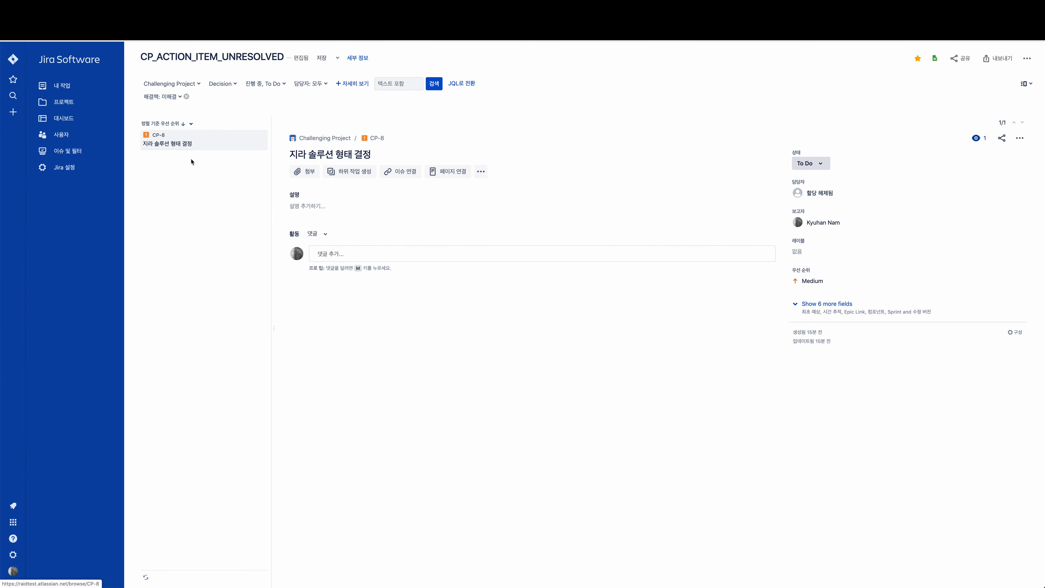
# Remove the resolution criterion from the CP_DECISION filter, save it, and refresh the Decision table on the Confluence Project Board page.
pyautogui.click(69, 152)
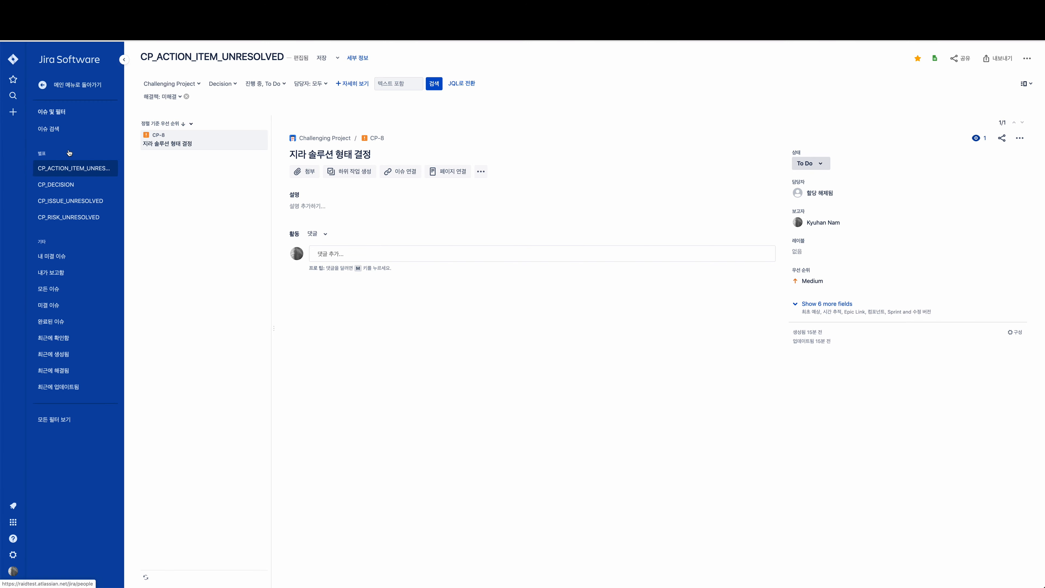
pyautogui.click(61, 187)
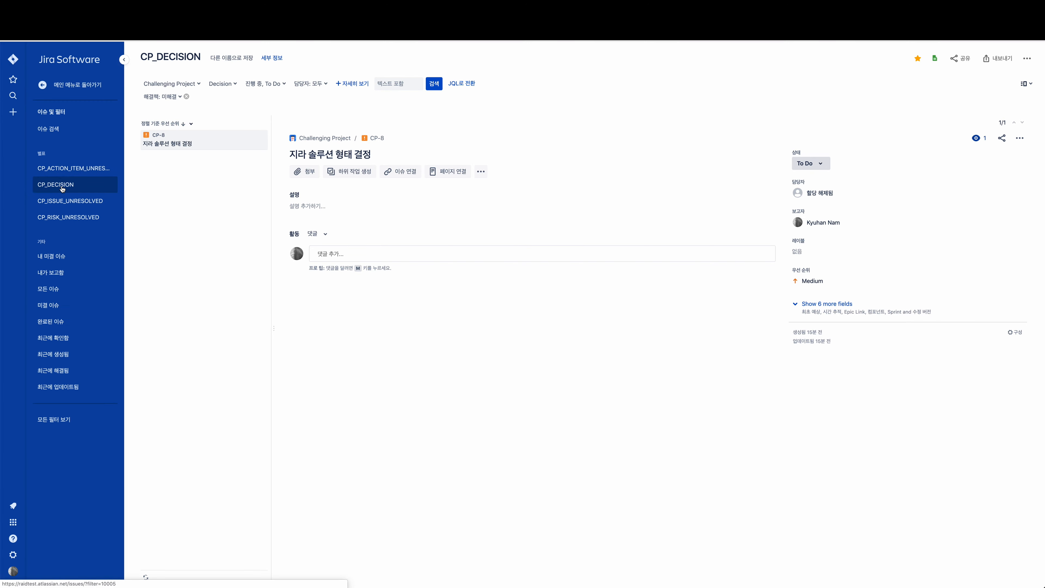
pyautogui.click(265, 87)
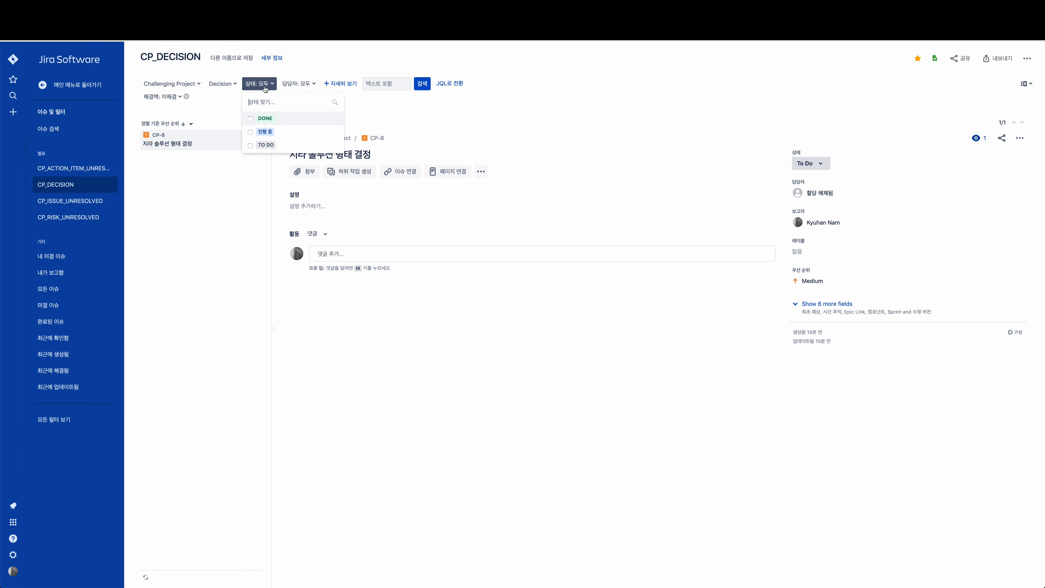
pyautogui.click(253, 202)
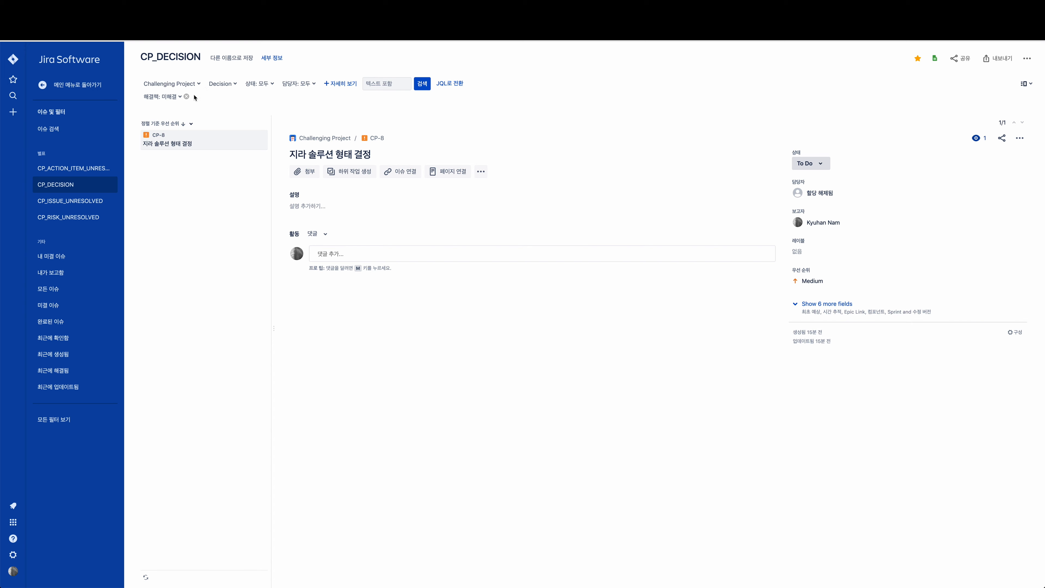
pyautogui.click(183, 101)
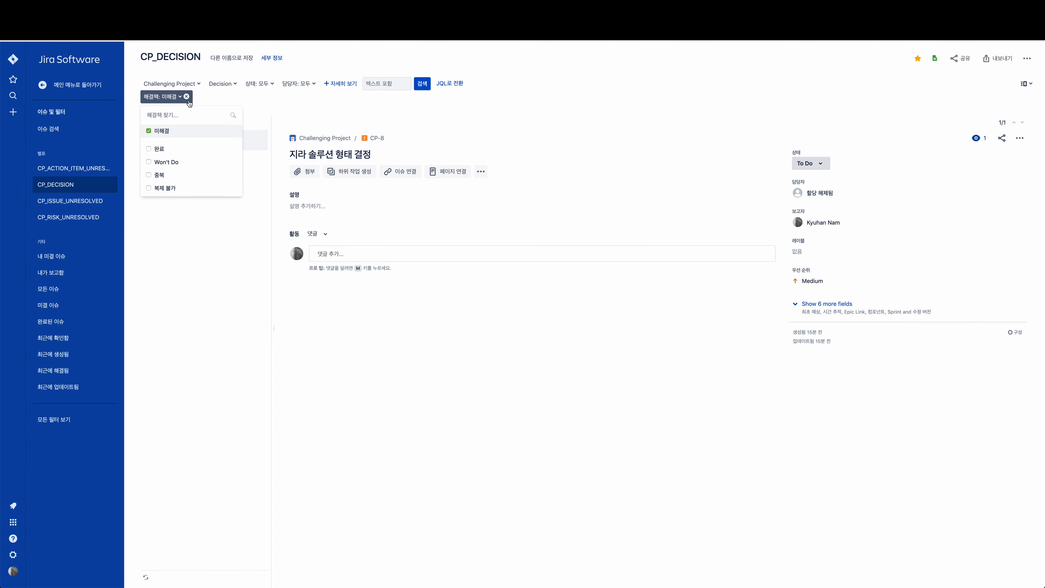
pyautogui.click(187, 99)
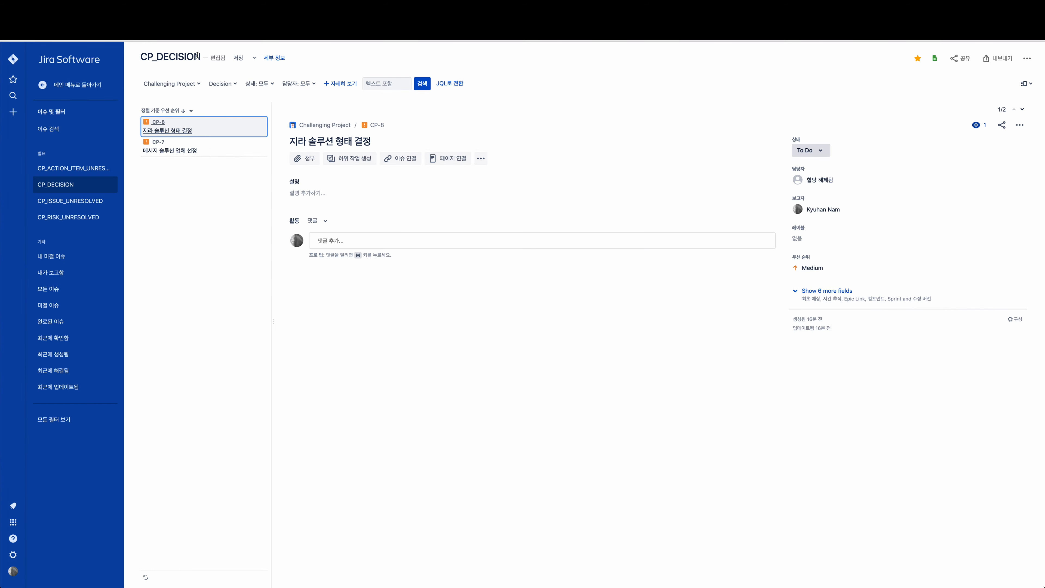
pyautogui.click(237, 58)
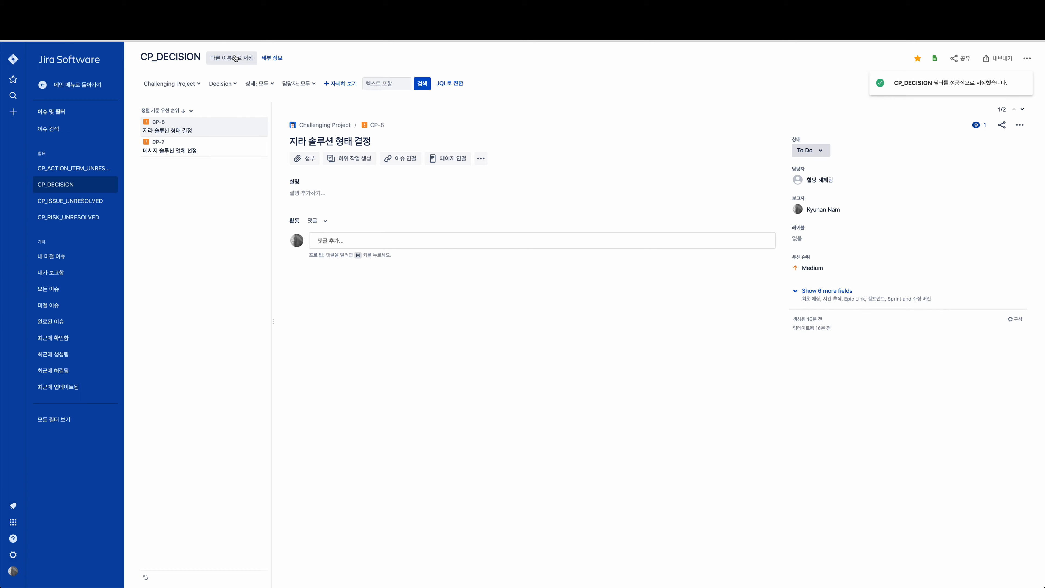
pyautogui.click(272, 15)
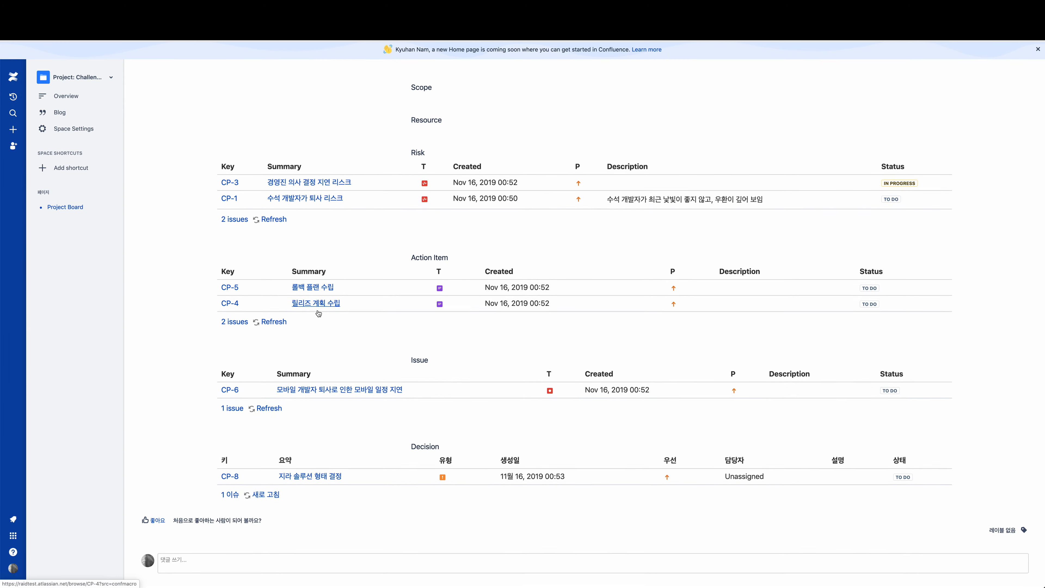
pyautogui.click(265, 497)
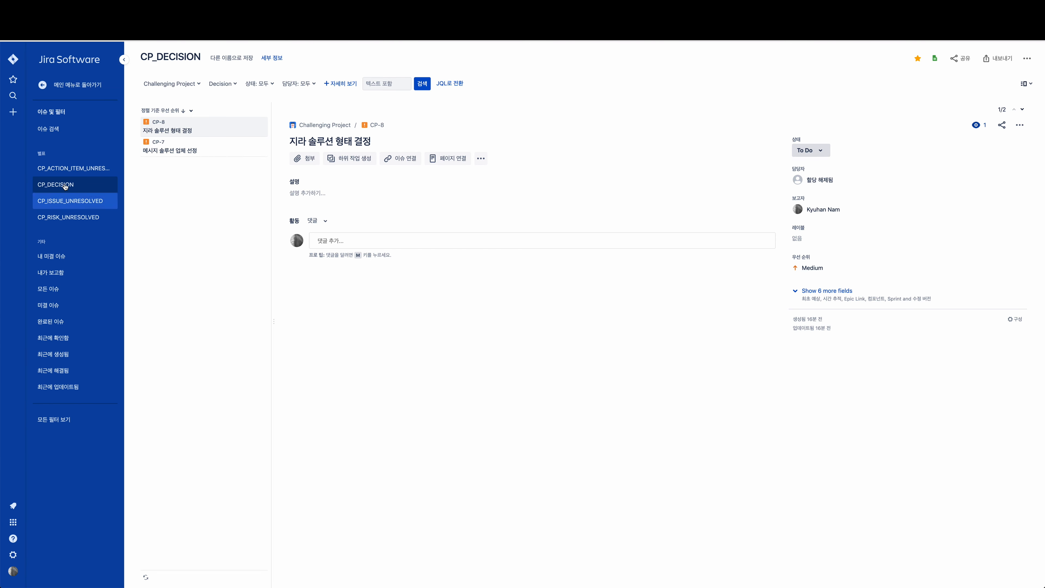
# Open risk CP-1 from Jira's full issue search, set its status to 진행 중 and add the comment "수석 개발자와 얘기 중".
pyautogui.click(57, 131)
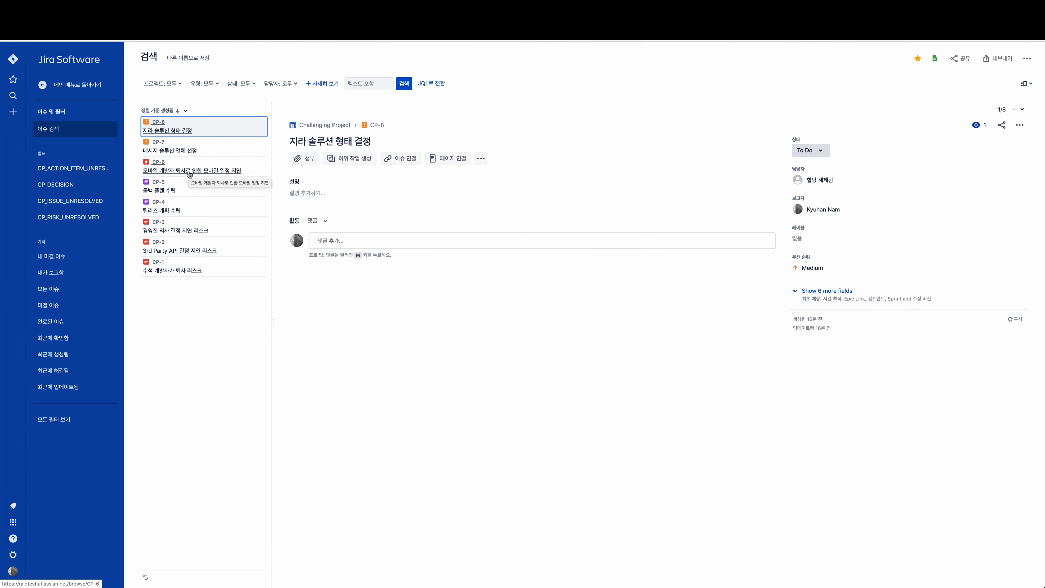
pyautogui.click(187, 266)
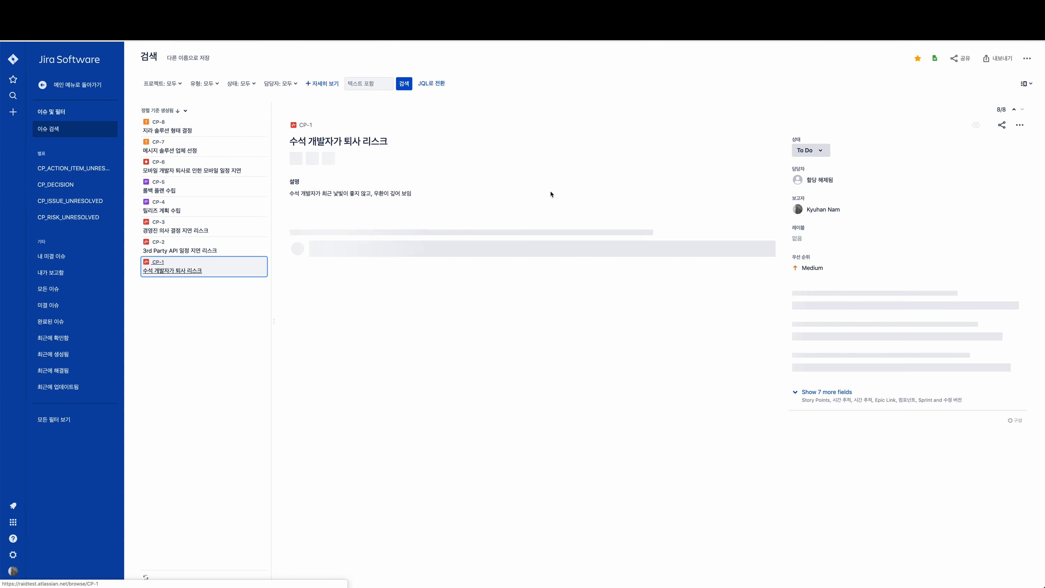
pyautogui.click(823, 151)
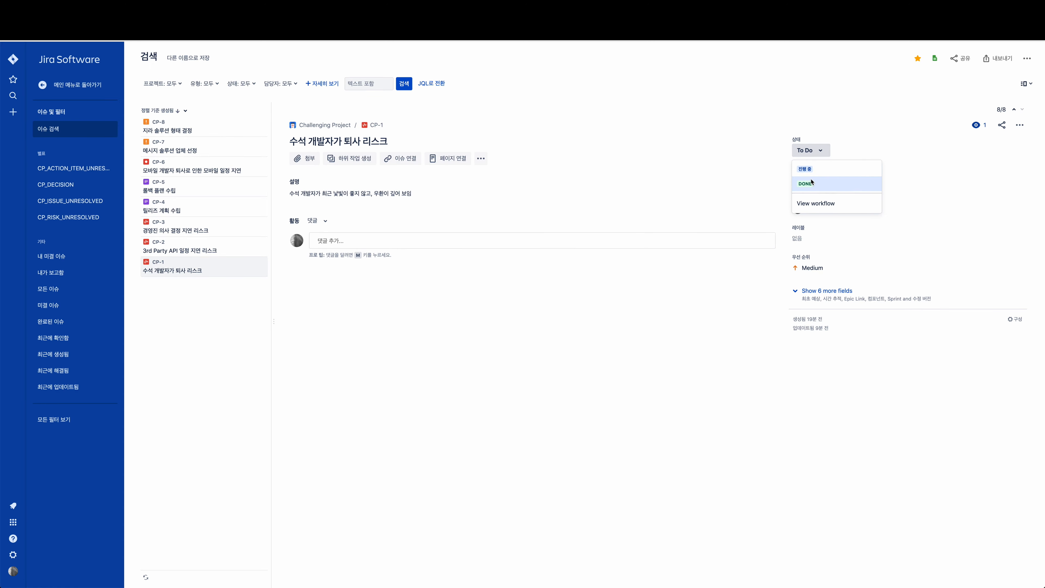
pyautogui.click(800, 167)
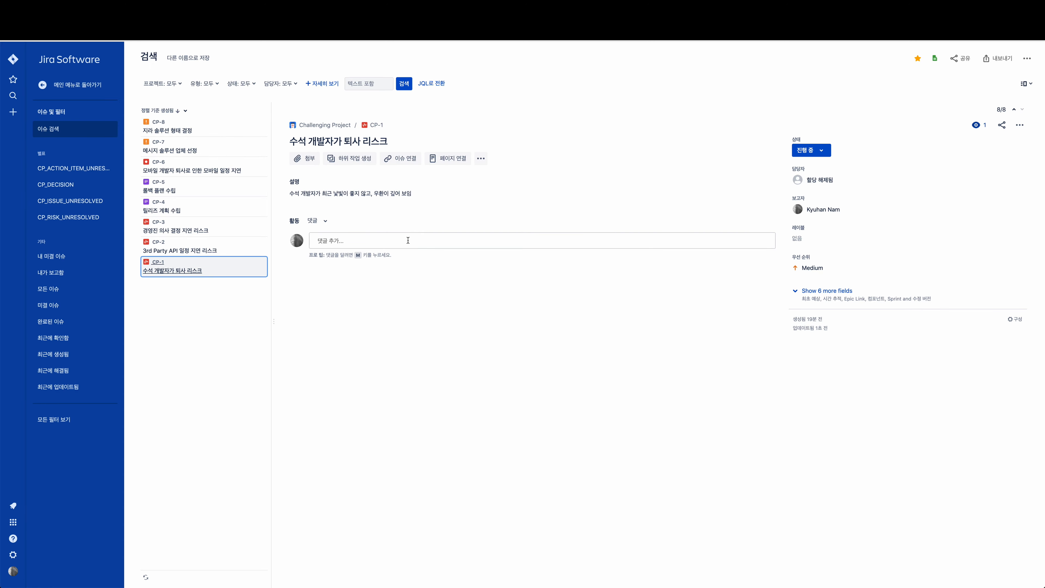
pyautogui.click(385, 242)
pyautogui.write('ㅅ수석 개발자와')
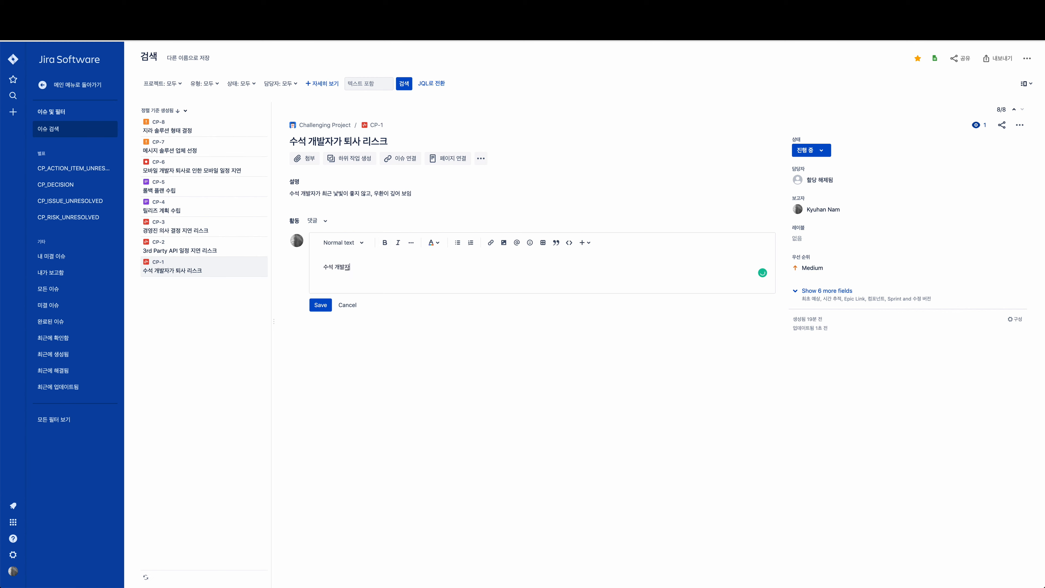
pyautogui.write(' 얘기 중')
pyautogui.click(321, 305)
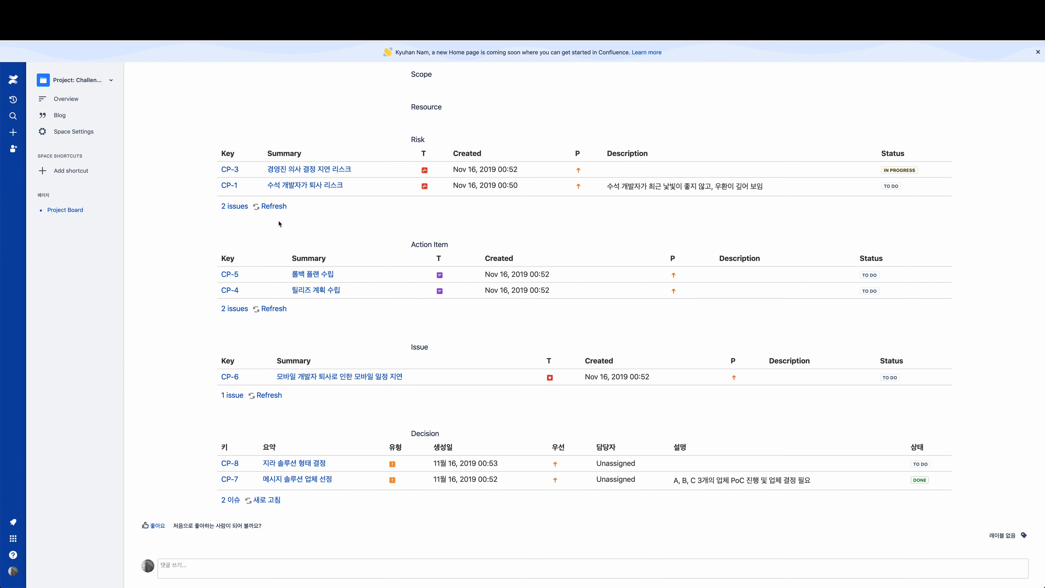
# Refresh the Risk table on the Confluence Project Board page and look through the page's Risk, Action Item, Issue and Decision tables.
pyautogui.click(273, 206)
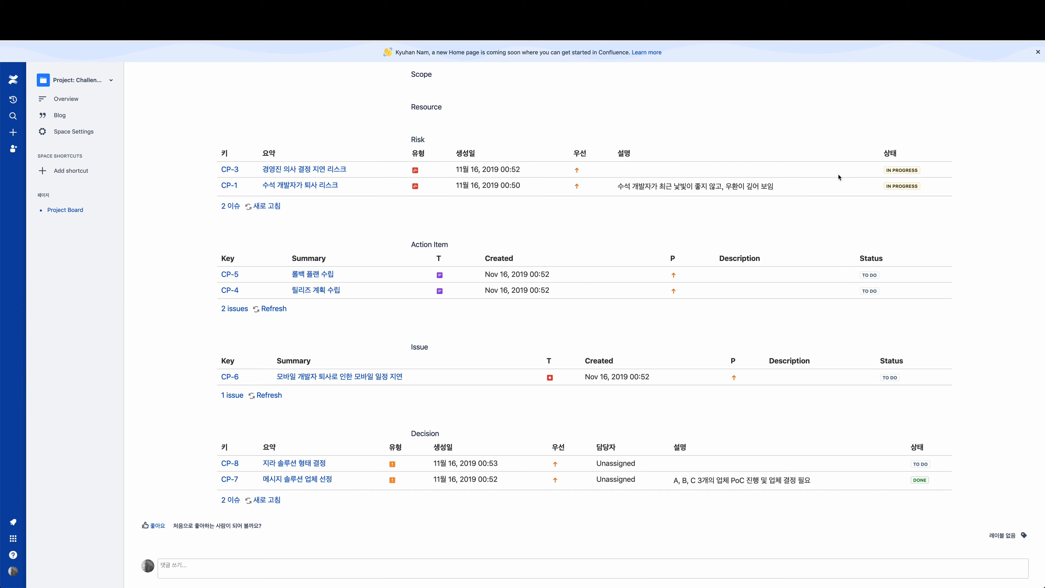
pyautogui.scroll(3, 667, 260)
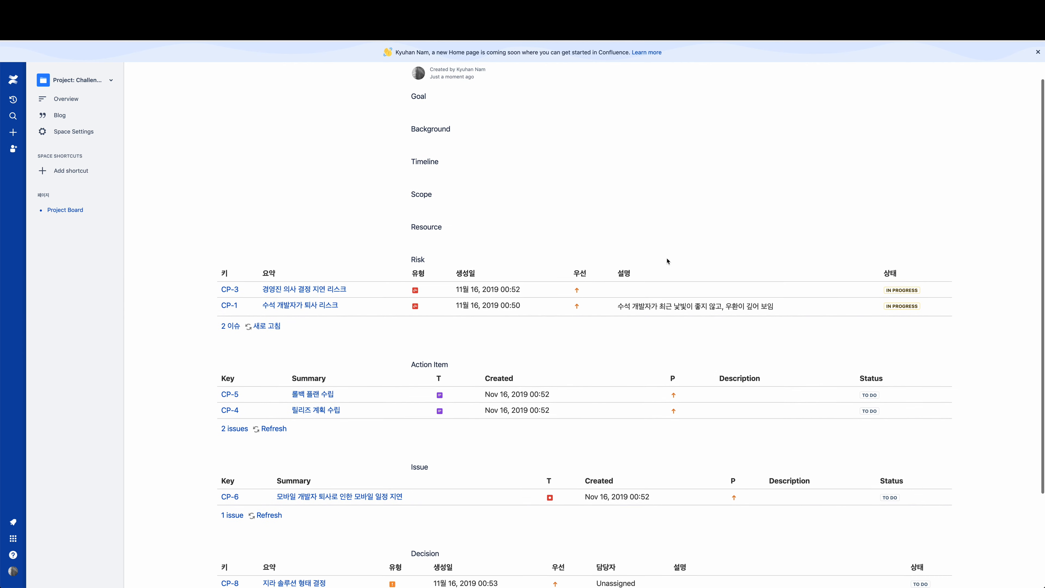
pyautogui.scroll(-3, 667, 260)
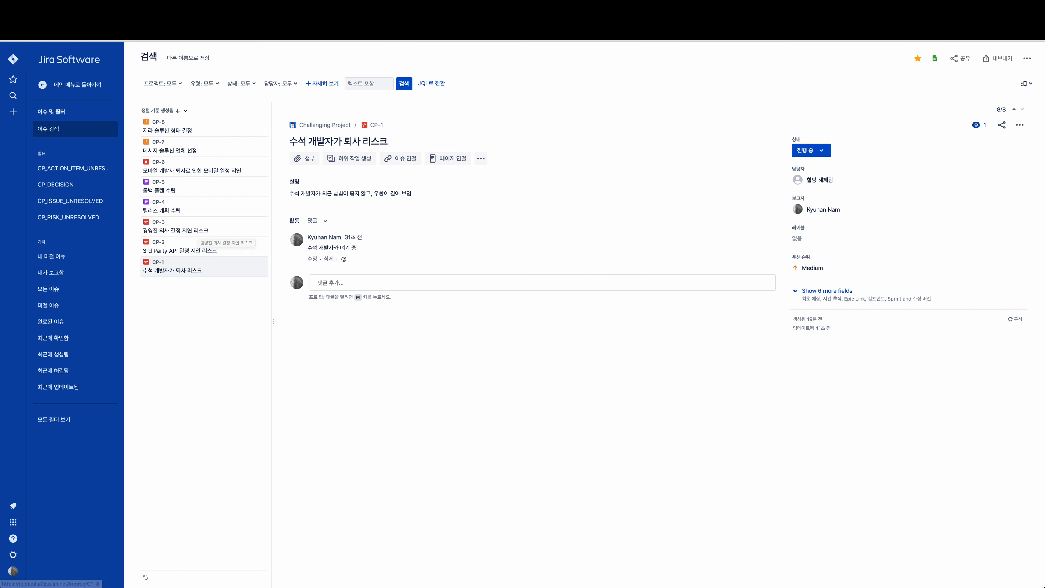
pyautogui.hotkey('ctrl', 'Tab')
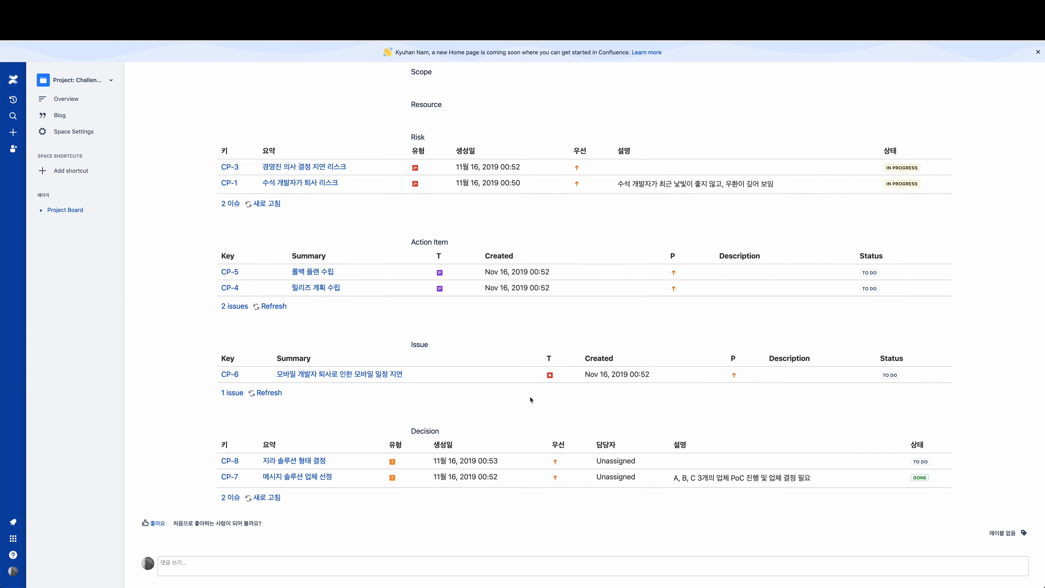
pyautogui.scroll(5, 600, 207)
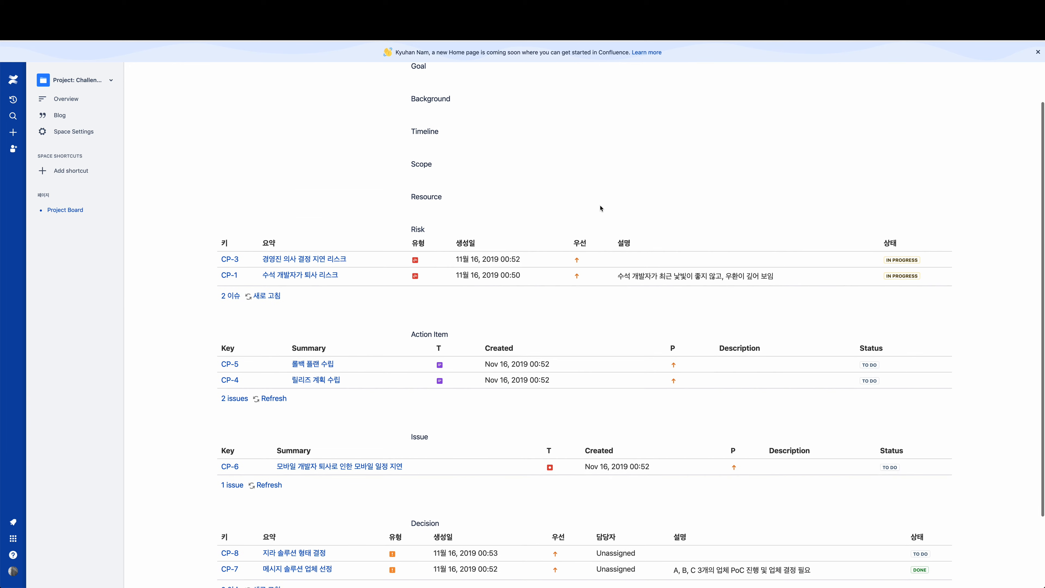
pyautogui.scroll(-4, 600, 208)
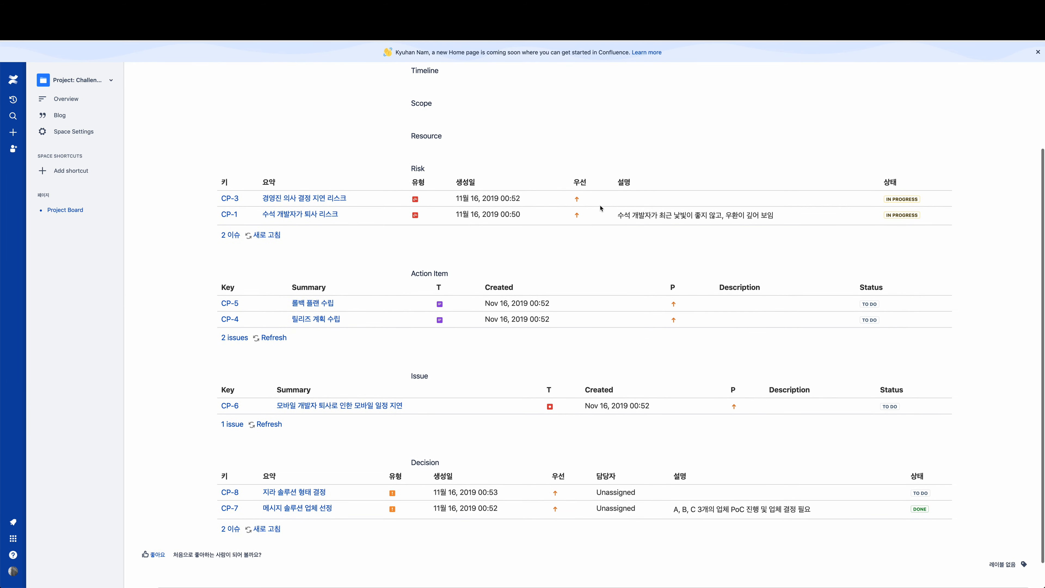